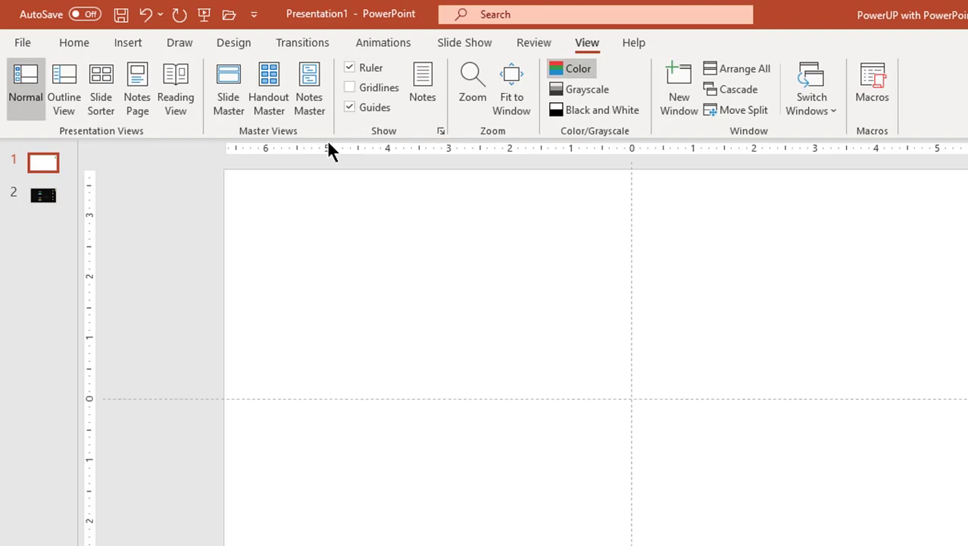
# Step: Open the slide master's Blank layout and delete its date, footer and slide number placeholders
pyautogui.click(222, 90)
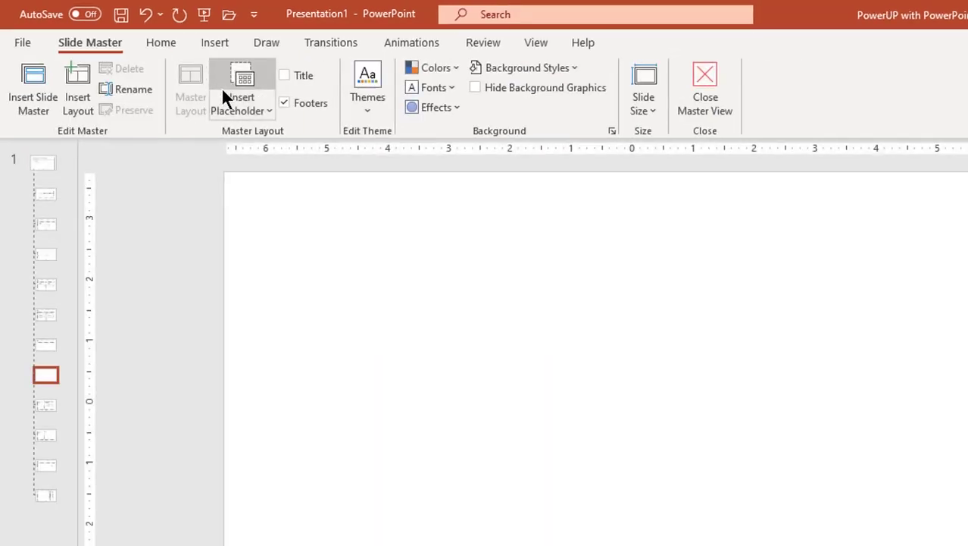
pyautogui.moveTo(211, 468); pyautogui.dragTo(834, 528)
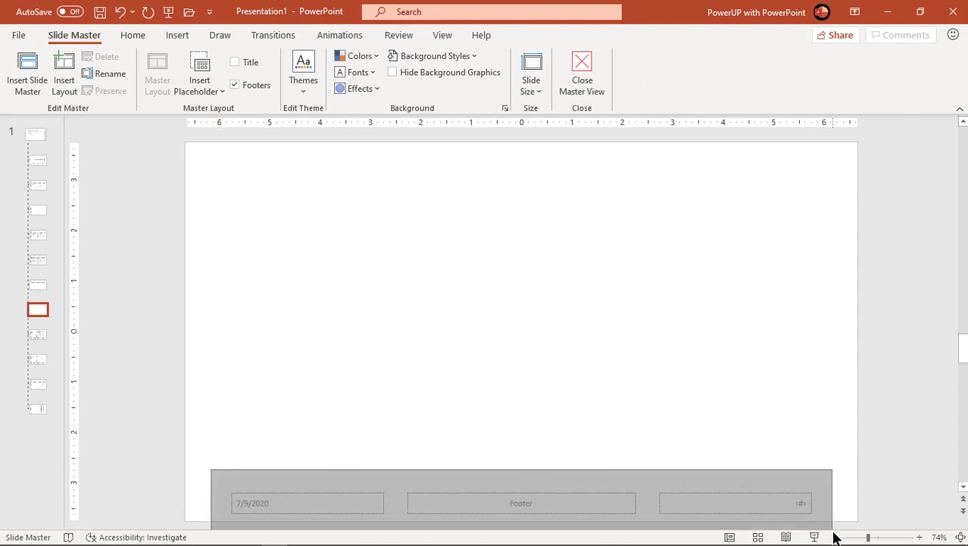
pyautogui.press('Delete')
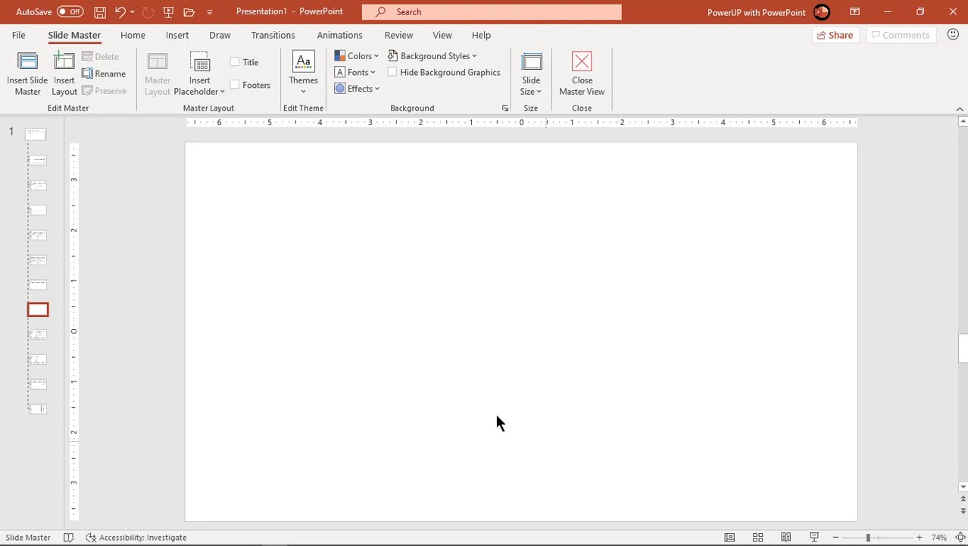
# Step: Insert a picture placeholder covering the left half of the Blank layout at full slide height, 7.5" by 6.67"
pyautogui.click(208, 93)
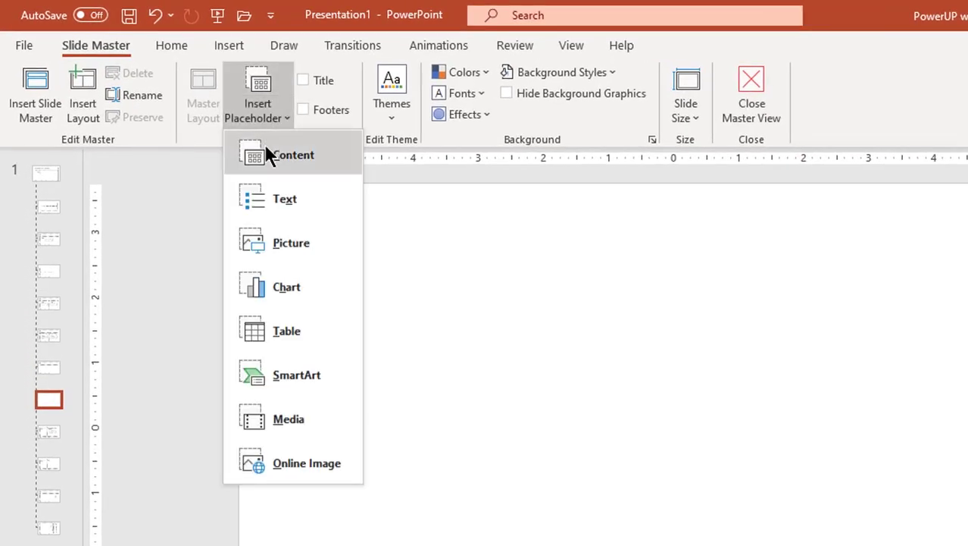
pyautogui.click(262, 241)
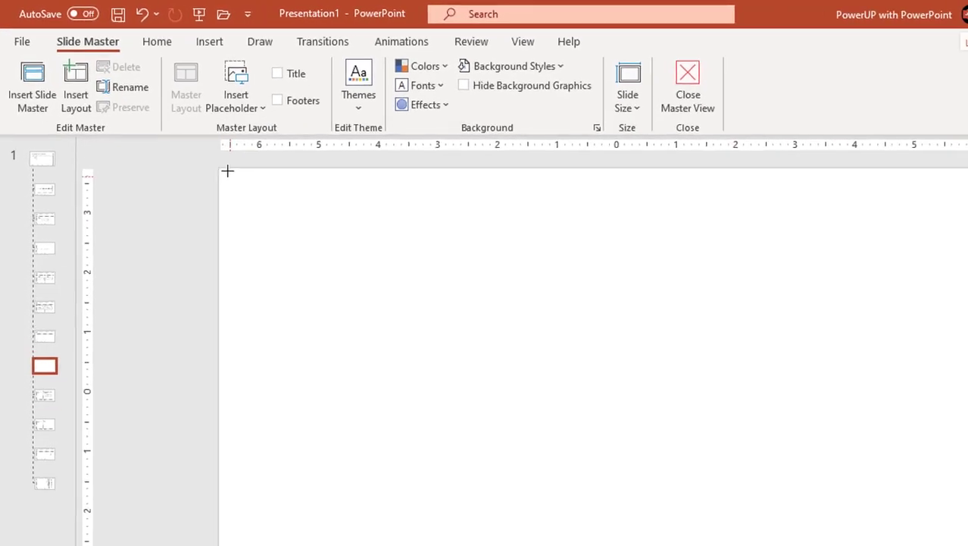
pyautogui.moveTo(238, 183); pyautogui.dragTo(651, 545)
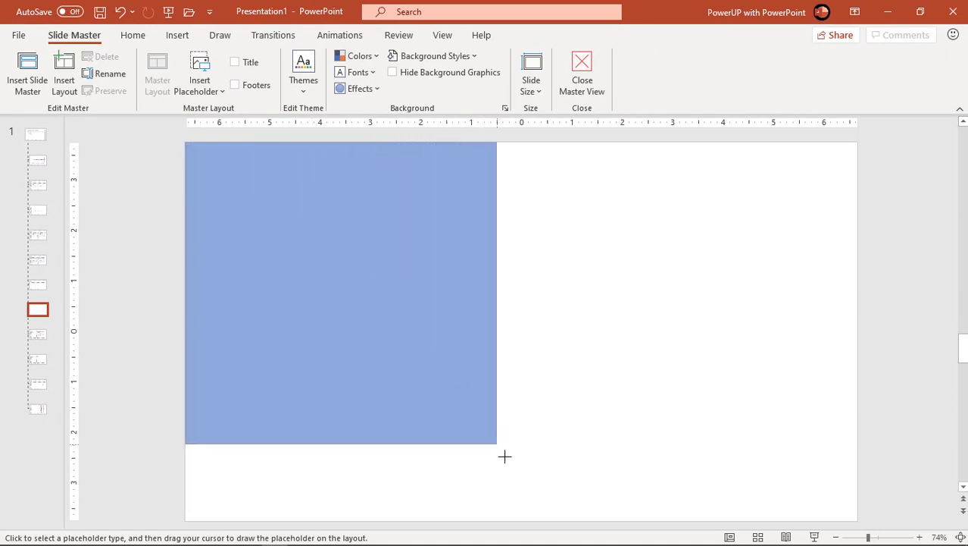
pyautogui.moveTo(504, 456); pyautogui.dragTo(520, 520)
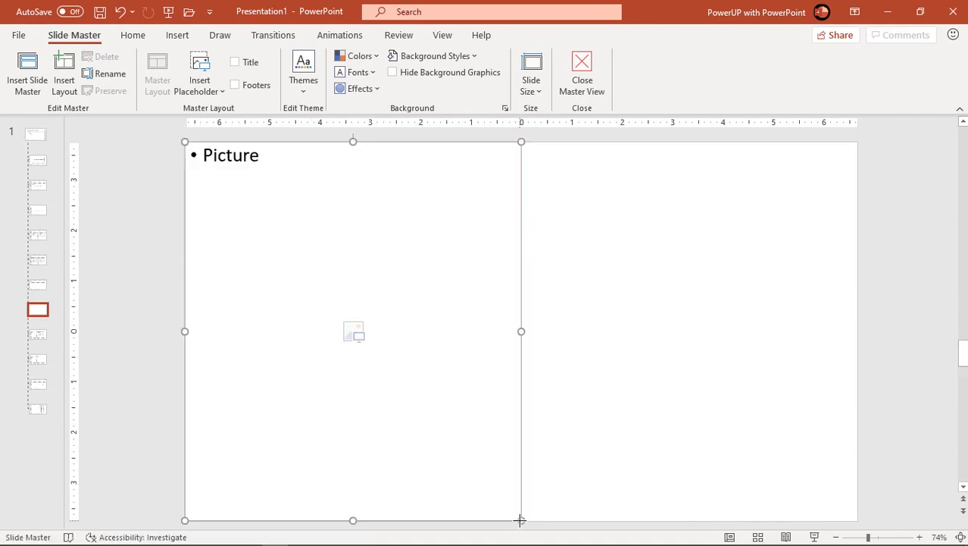
# Step: Give the picture placeholder a pattern fill with the lightest dotted pattern and close the master view
pyautogui.rightClick(521, 468)
pyautogui.click(558, 432)
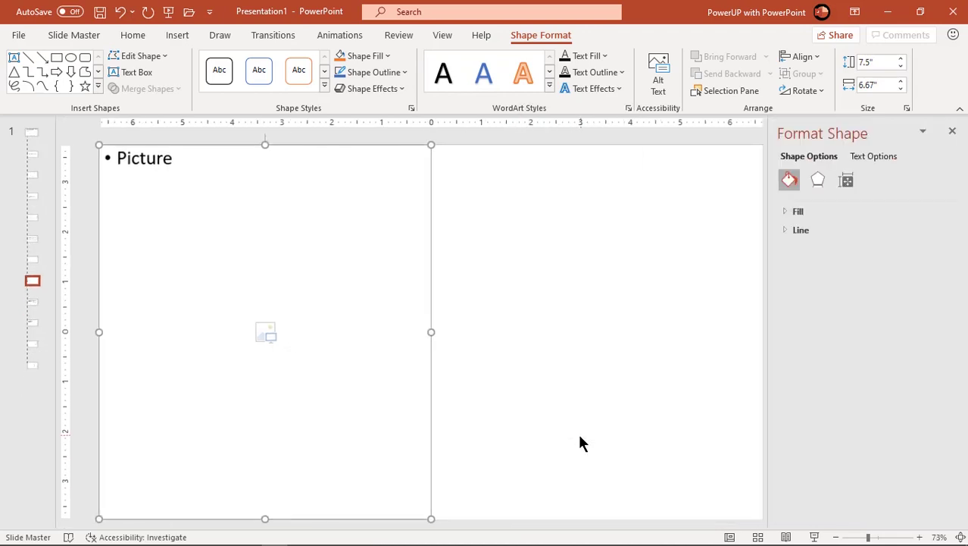
pyautogui.click(800, 219)
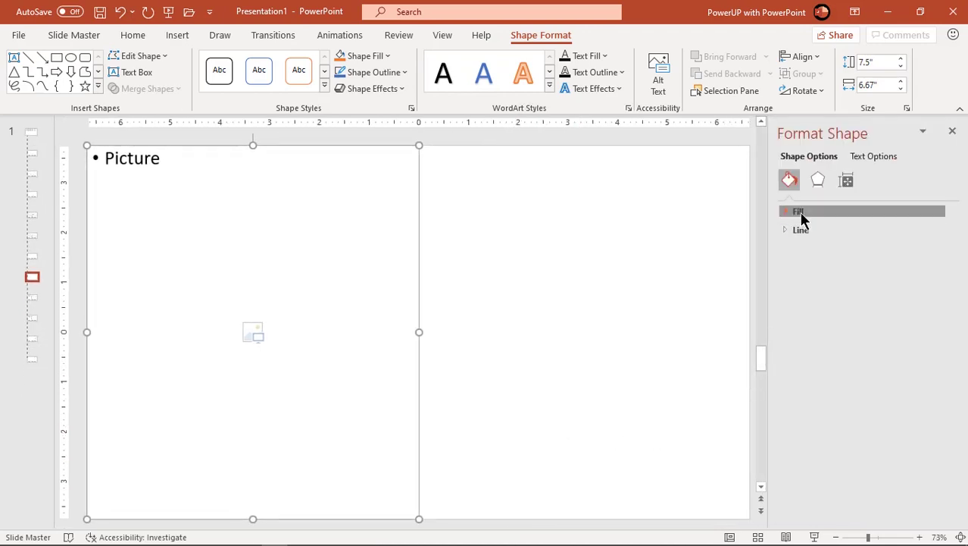
pyautogui.click(798, 295)
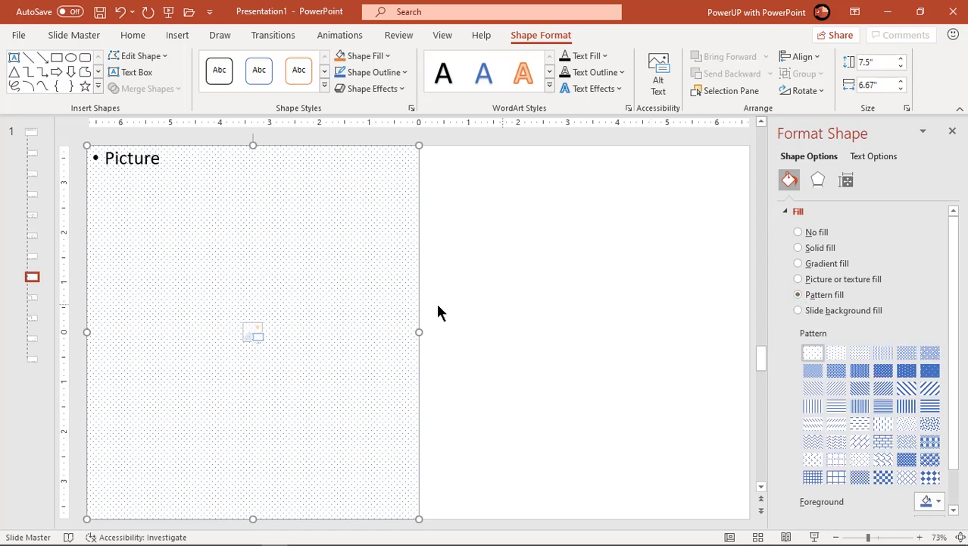
pyautogui.click(84, 37)
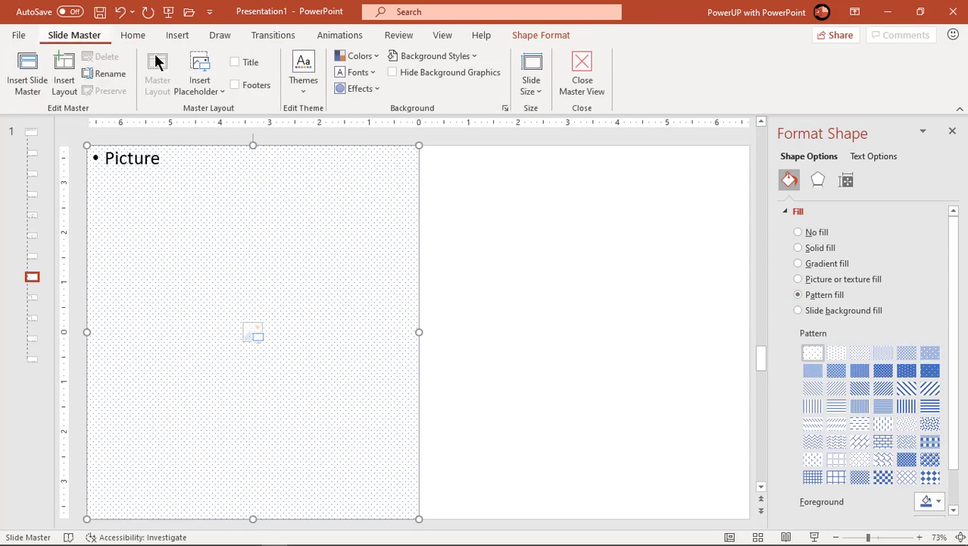
pyautogui.click(591, 91)
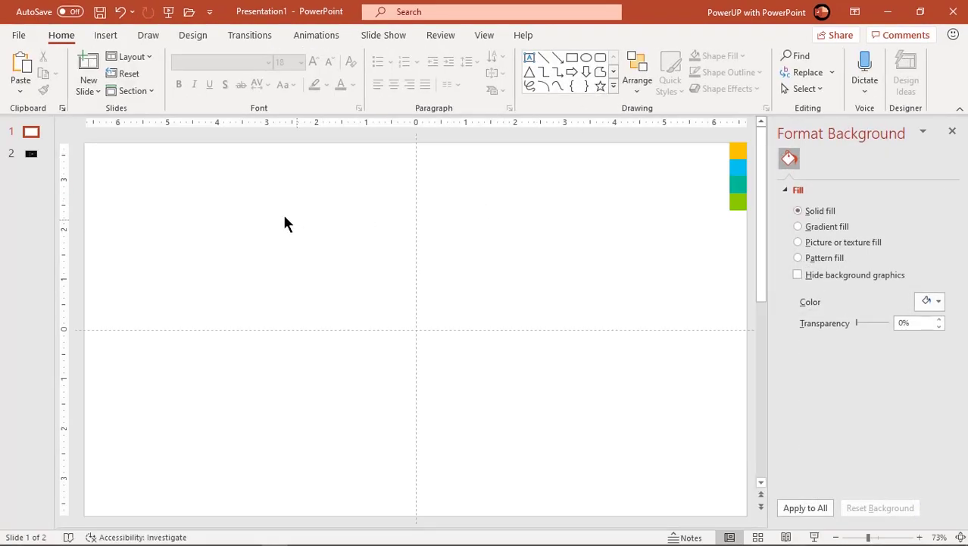
# Step: Apply the modified Blank layout to slide 1 and insert Picture1 from the Profile Pic folder into its picture placeholder
pyautogui.click(131, 57)
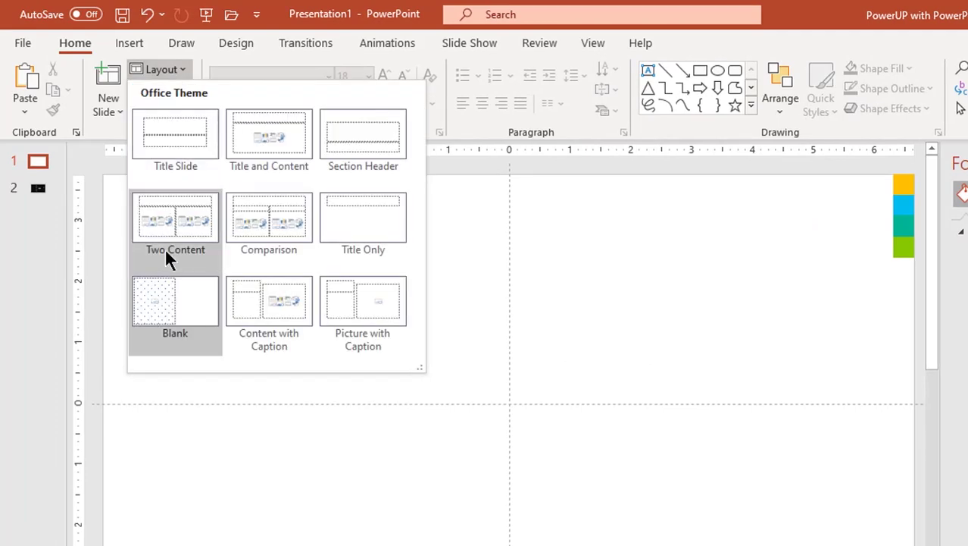
pyautogui.click(172, 298)
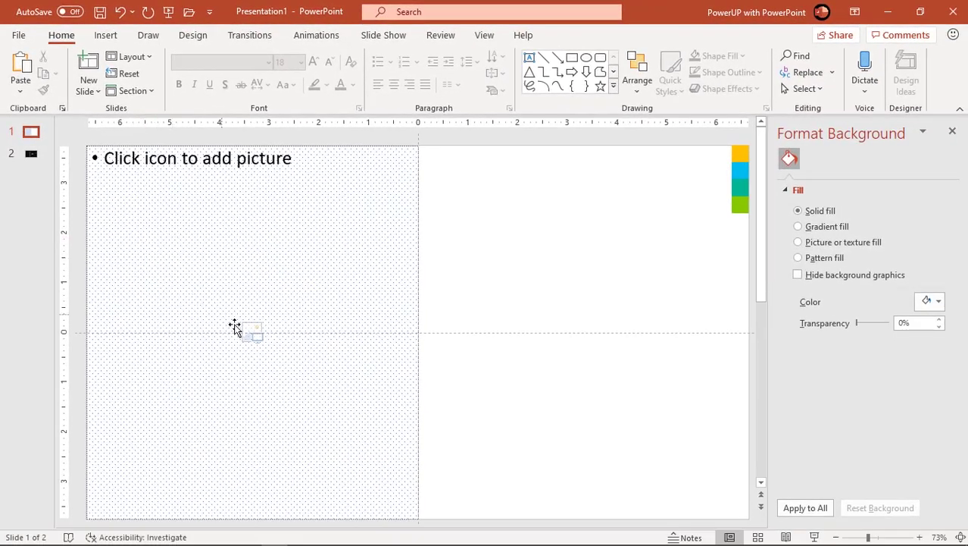
pyautogui.click(254, 336)
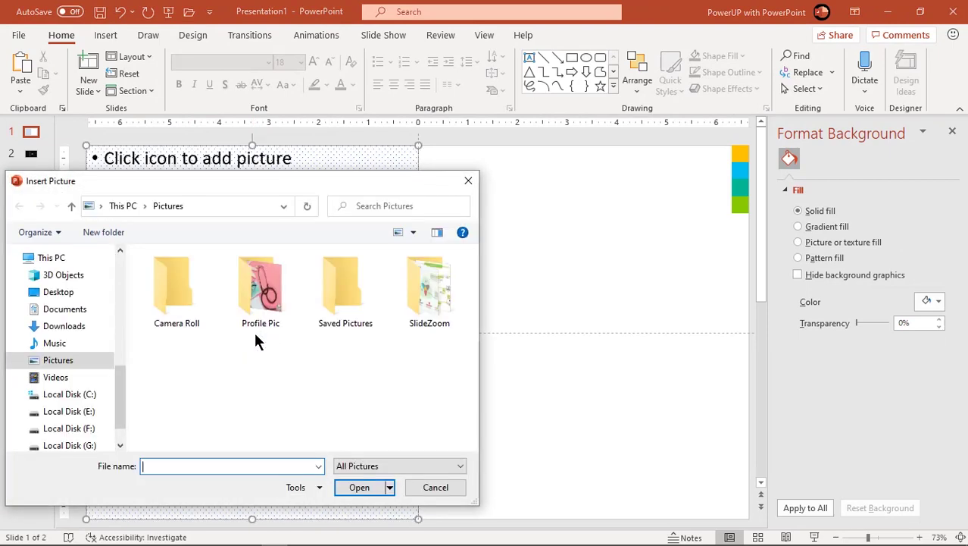
pyautogui.doubleClick(262, 299)
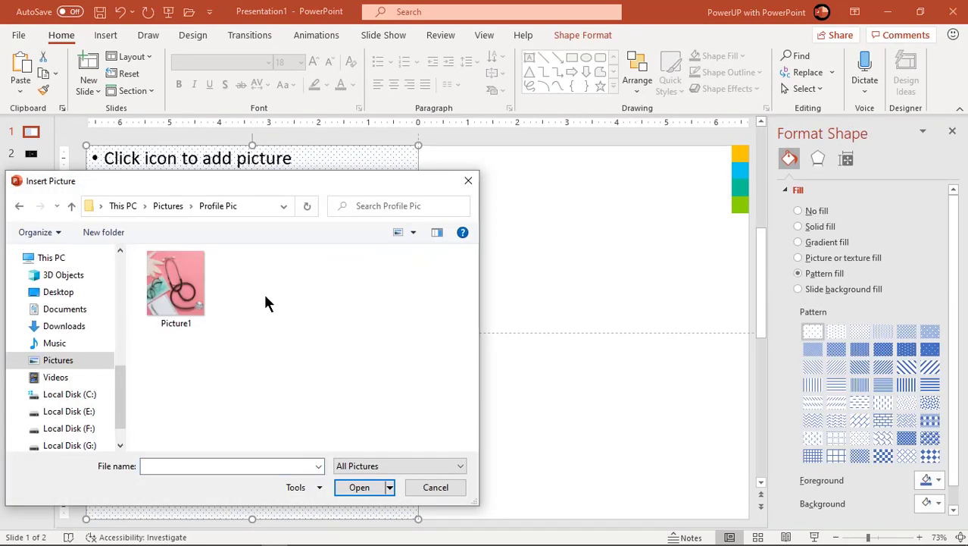
pyautogui.doubleClick(174, 294)
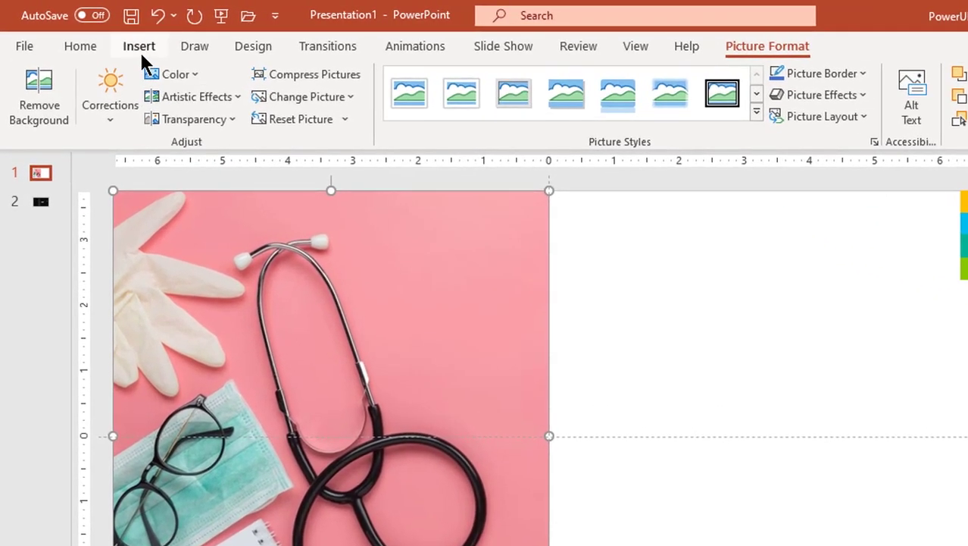
# Step: Draw a rectangle of about 7.52" by 6.67" that completely covers the picture
pyautogui.click(106, 36)
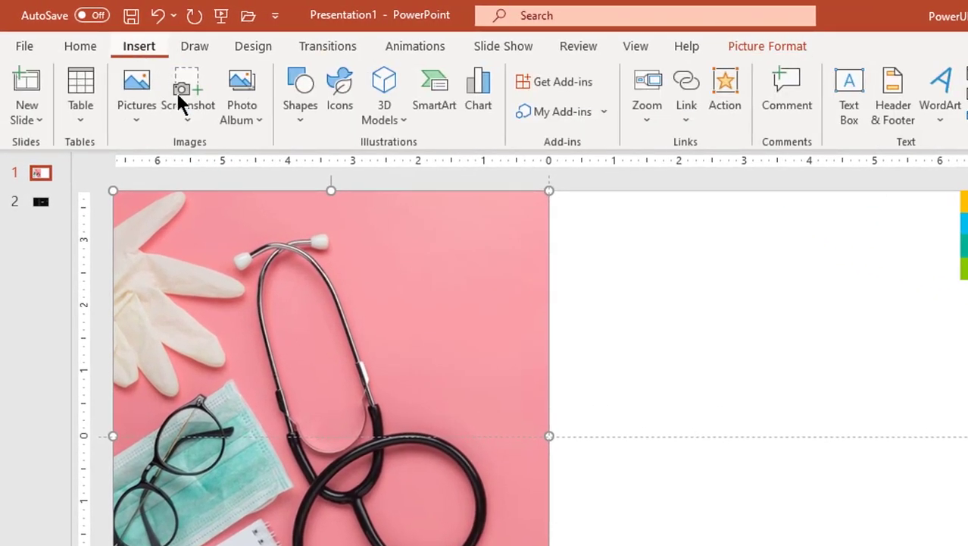
pyautogui.click(304, 122)
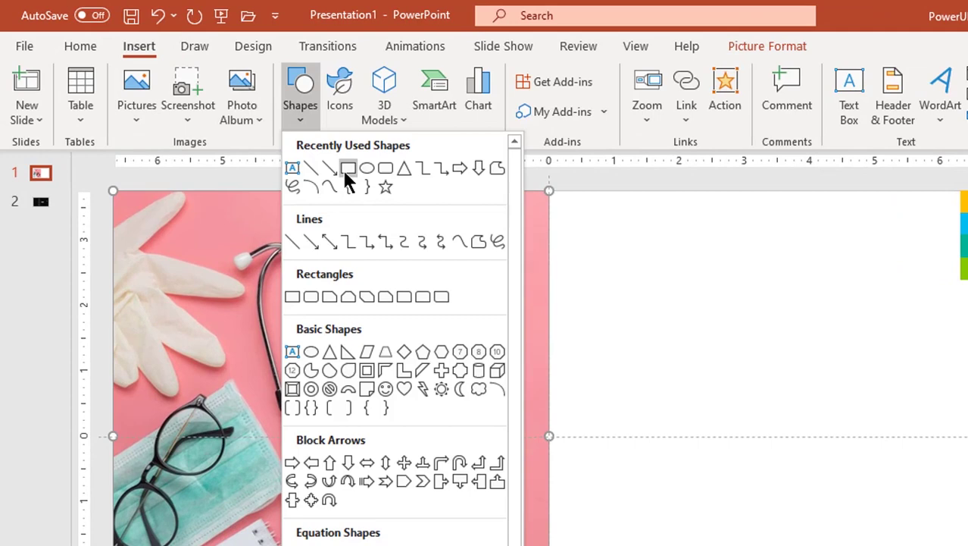
pyautogui.click(348, 168)
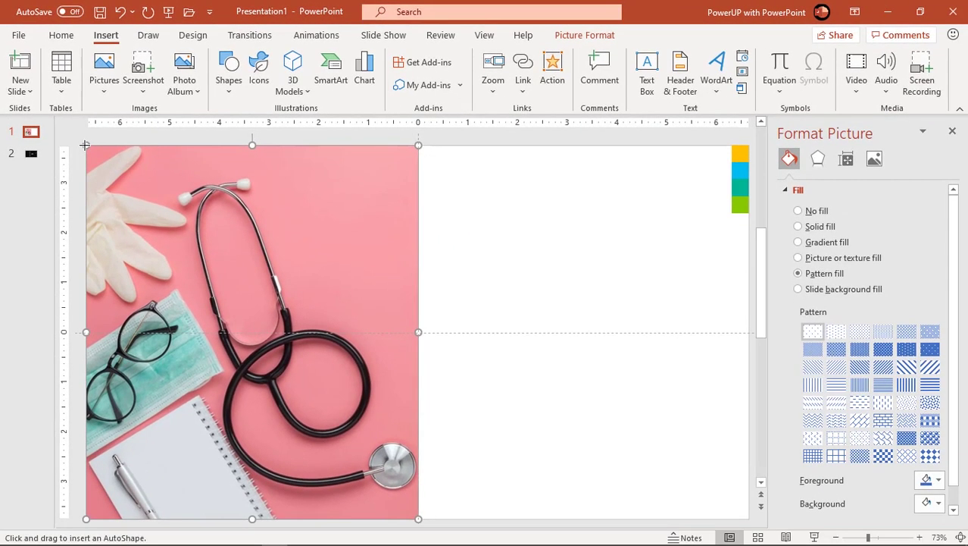
pyautogui.moveTo(86, 145); pyautogui.dragTo(418, 518)
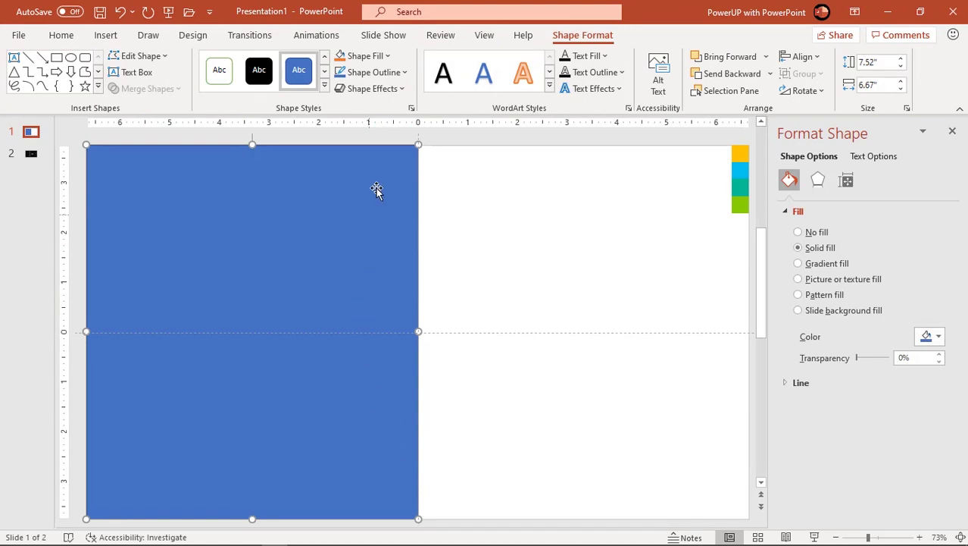
# Step: Format the rectangle over the picture with no outline, the darkest blue-gray theme fill and 36% transparency
pyautogui.click(384, 73)
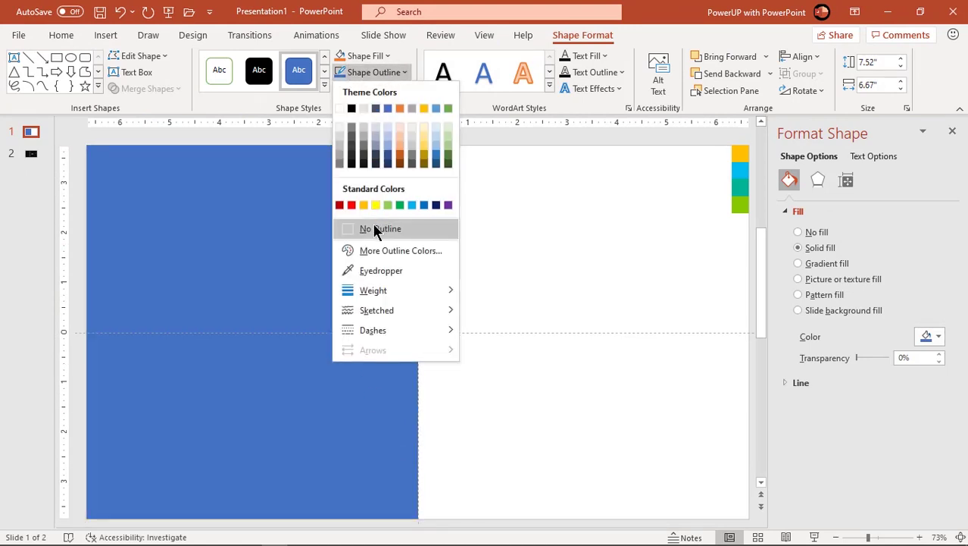
pyautogui.click(377, 229)
pyautogui.click(364, 56)
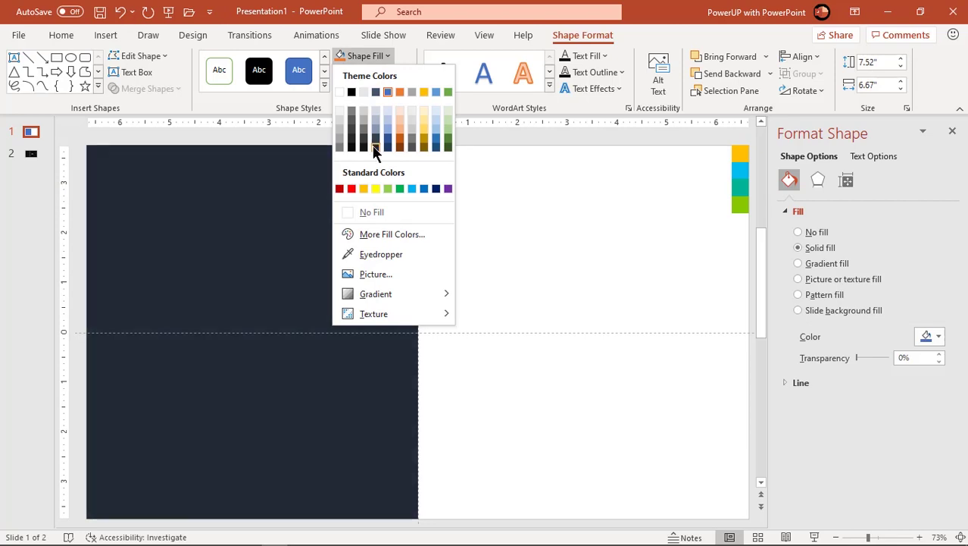
pyautogui.click(375, 148)
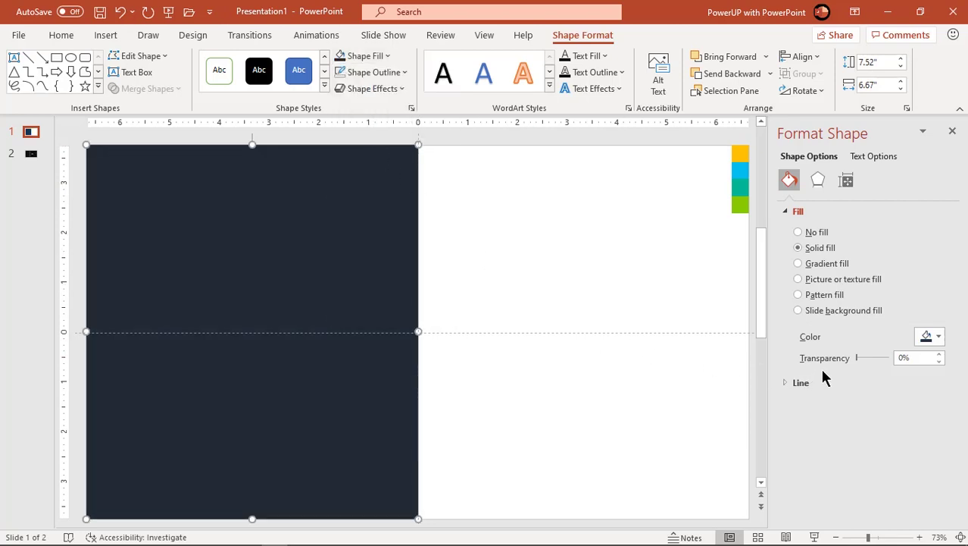
pyautogui.moveTo(858, 359); pyautogui.dragTo(870, 365)
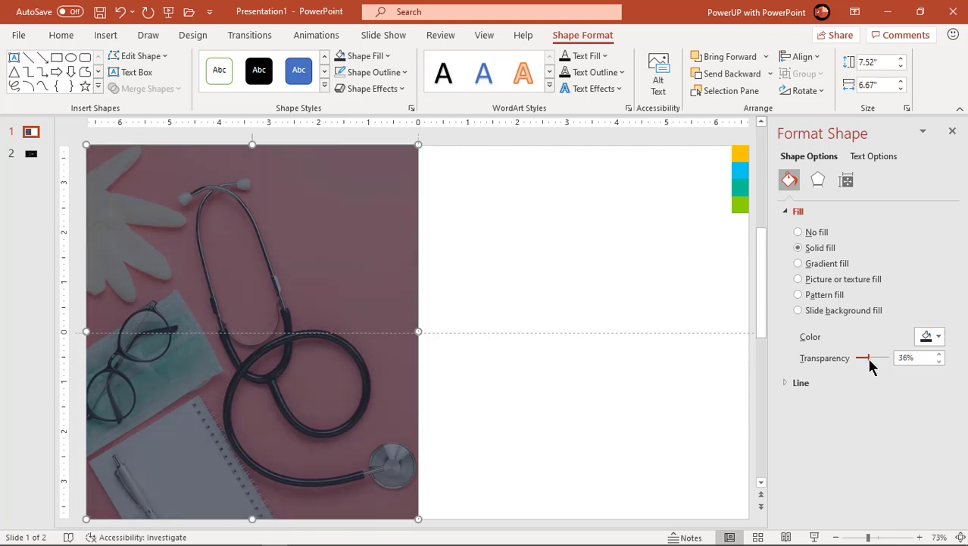
pyautogui.click(568, 310)
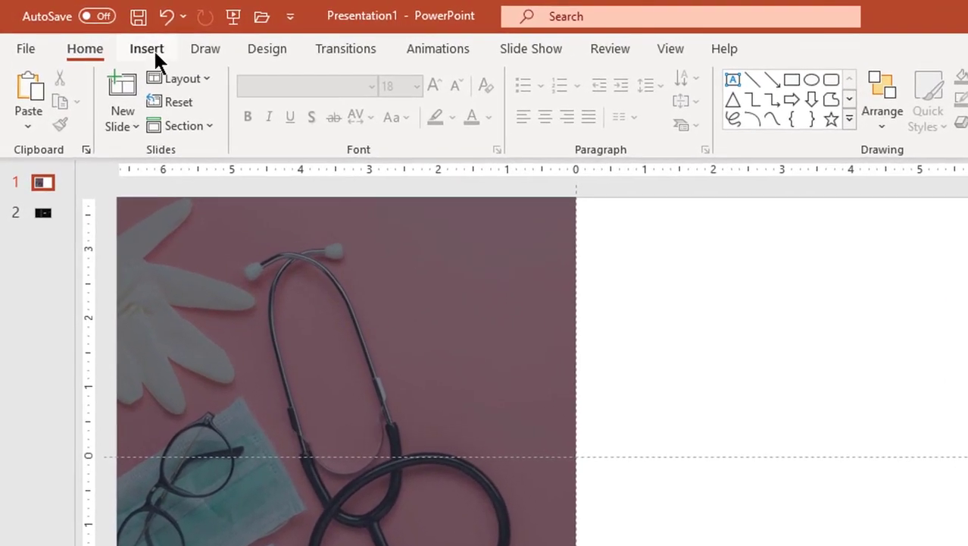
# Step: Draw a circle about 1.31" wide centred on the vertical guide near the slide's upper edge and fill it near-black
pyautogui.click(110, 35)
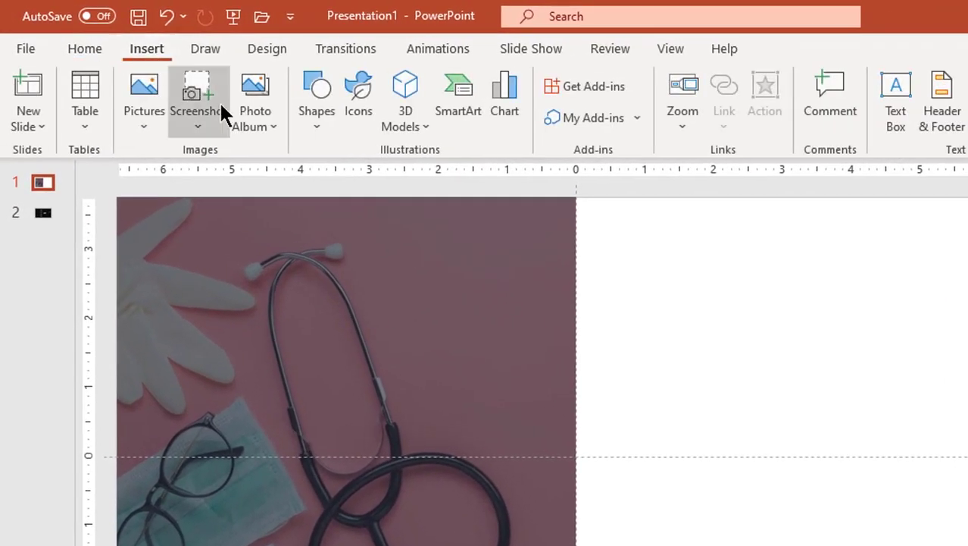
pyautogui.click(323, 128)
pyautogui.click(377, 179)
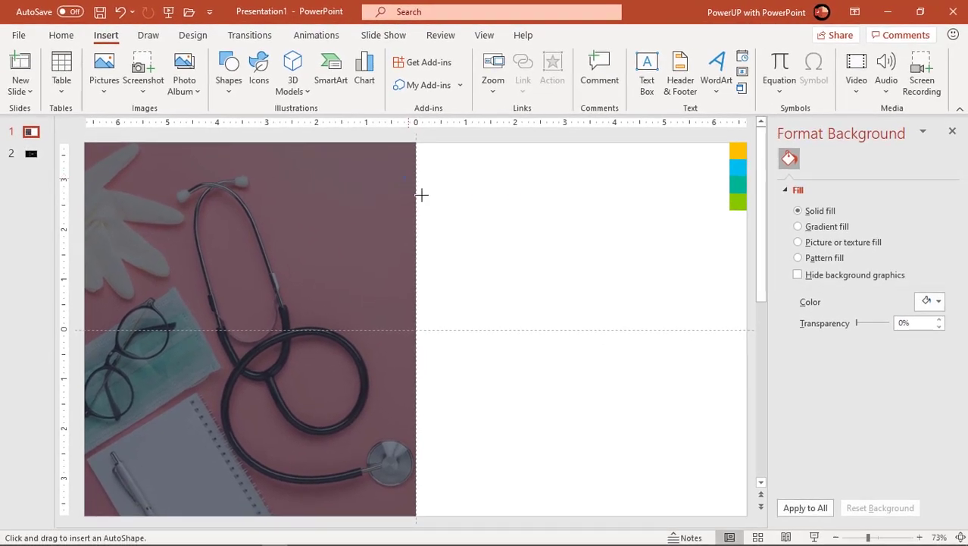
pyautogui.moveTo(422, 195)
pyautogui.mouseDown()
pyautogui.moveTo(468, 228)
pyautogui.moveTo(425, 211)
pyautogui.mouseUp()
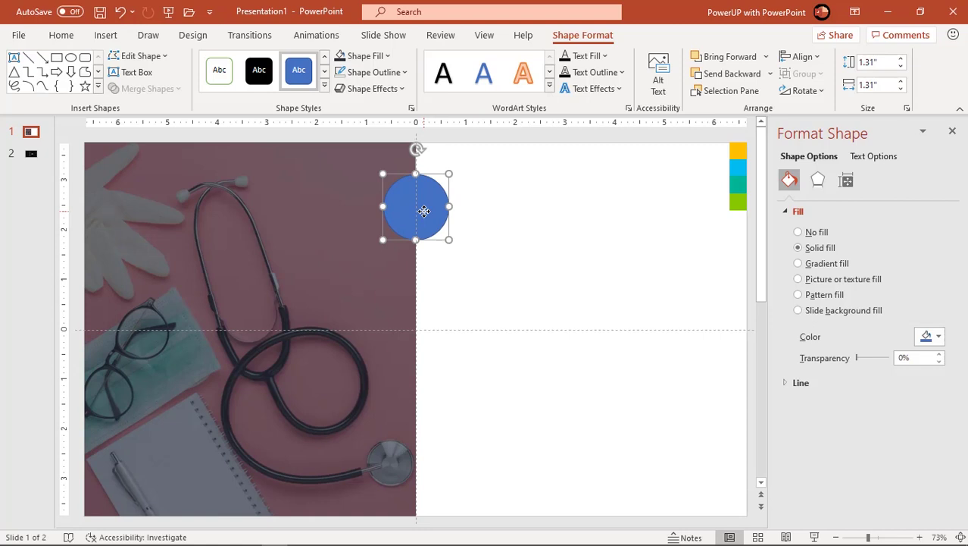
pyautogui.click(376, 60)
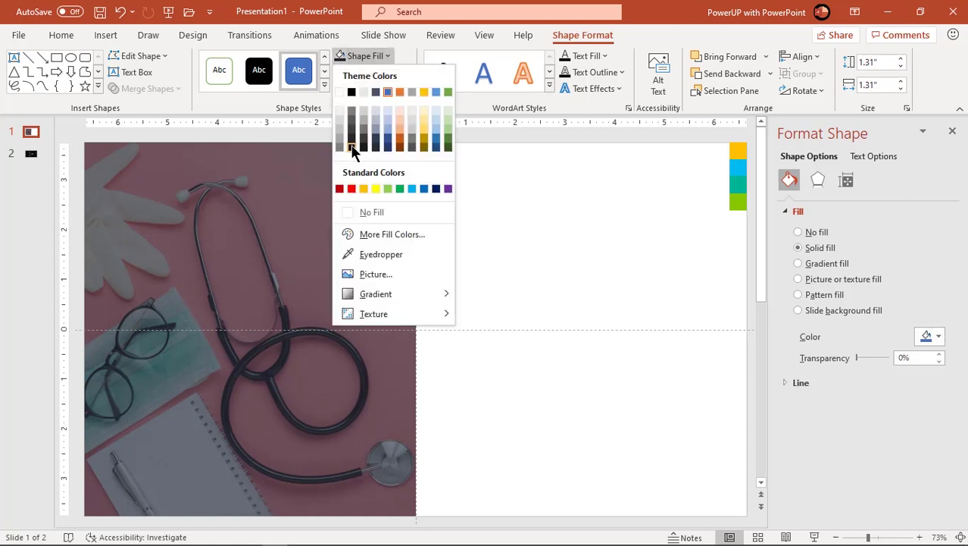
pyautogui.click(350, 139)
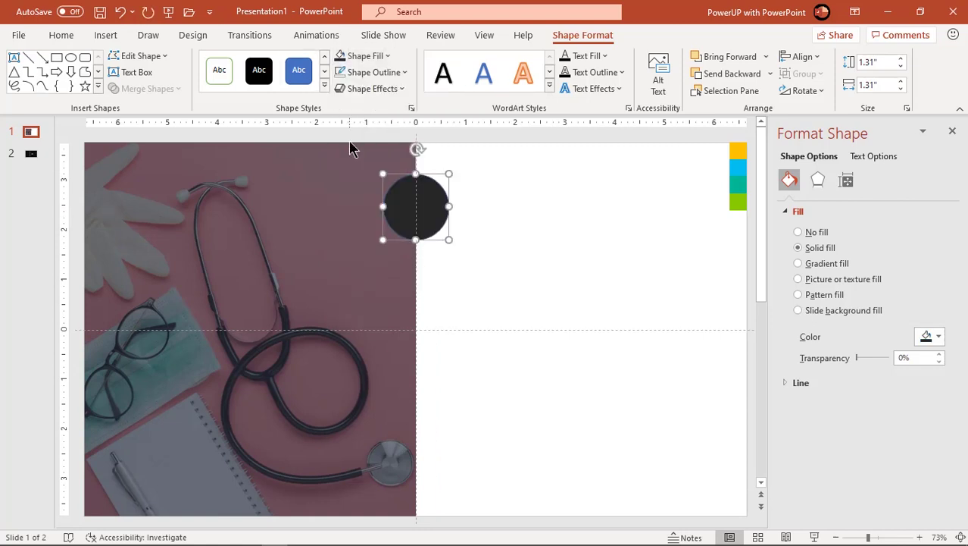
# Step: Give the circle a 4½ pt outline in the yellow-orange sampled from the colour swatches at the slide's corner
pyautogui.click(374, 72)
pyautogui.press('Escape')
pyautogui.click(739, 150)
pyautogui.click(394, 73)
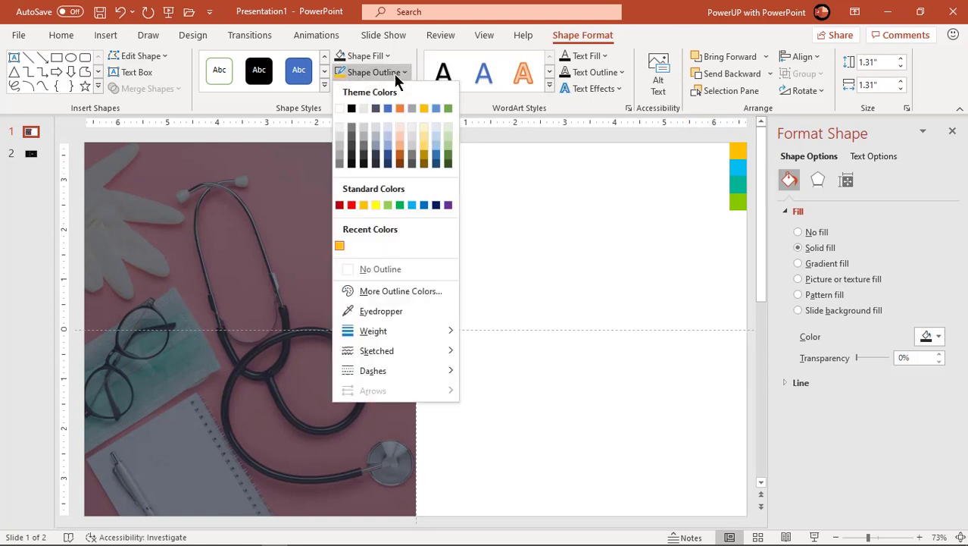
pyautogui.moveTo(398, 334)
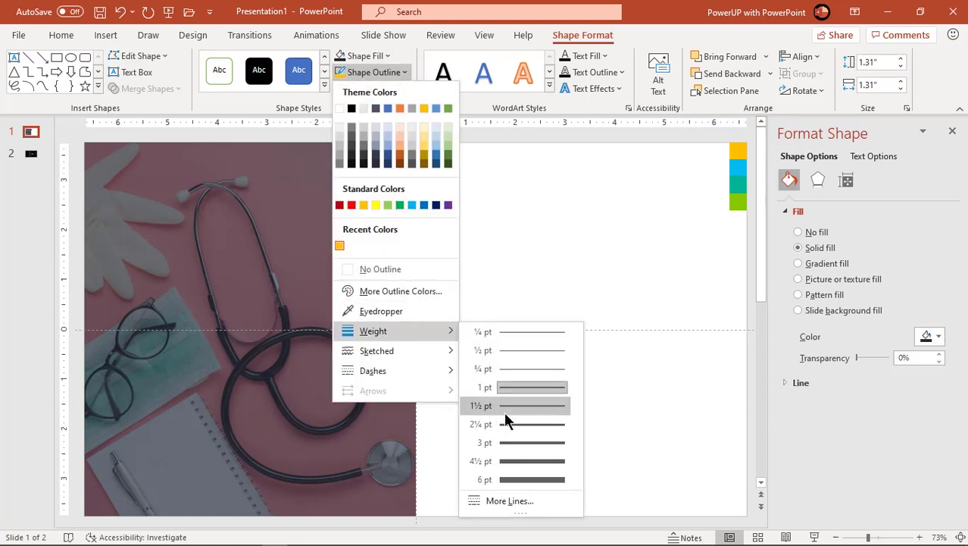
pyautogui.click(511, 461)
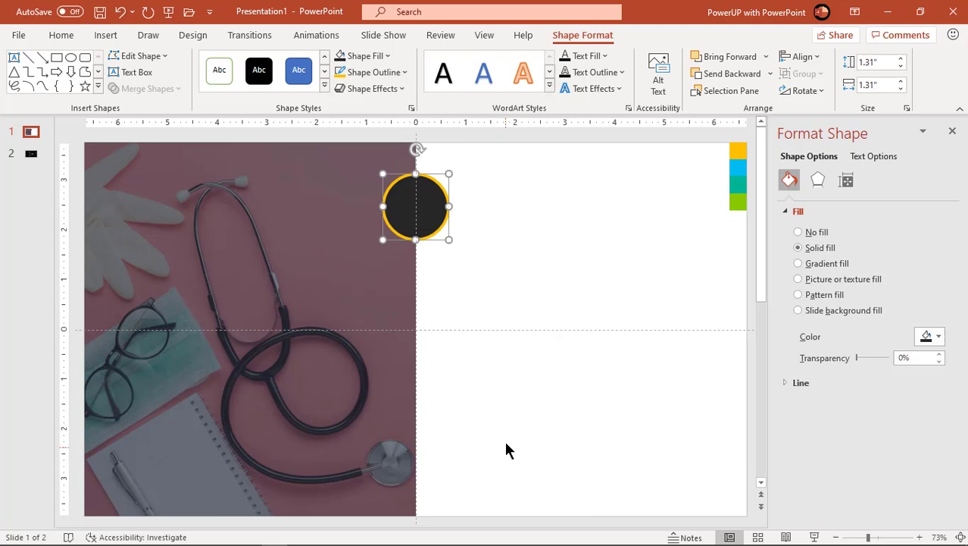
pyautogui.click(500, 292)
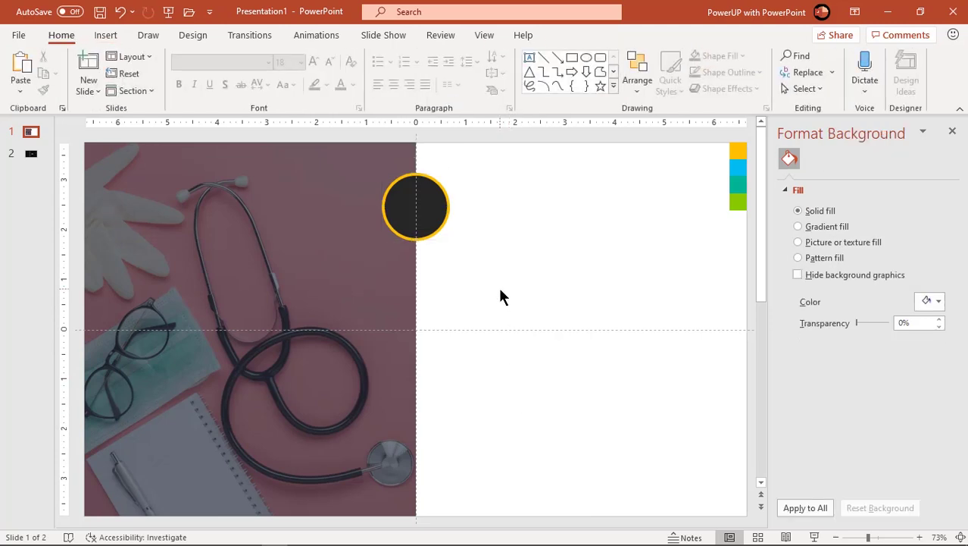
# Step: Draw a circle about 0.95" wide centred inside the yellow-outlined dark circle
pyautogui.click(107, 38)
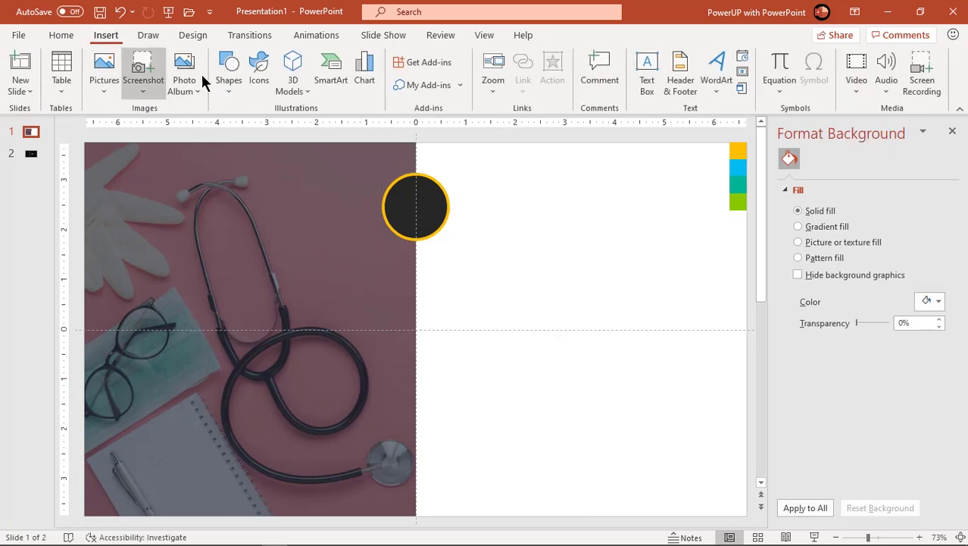
pyautogui.click(228, 84)
pyautogui.click(271, 130)
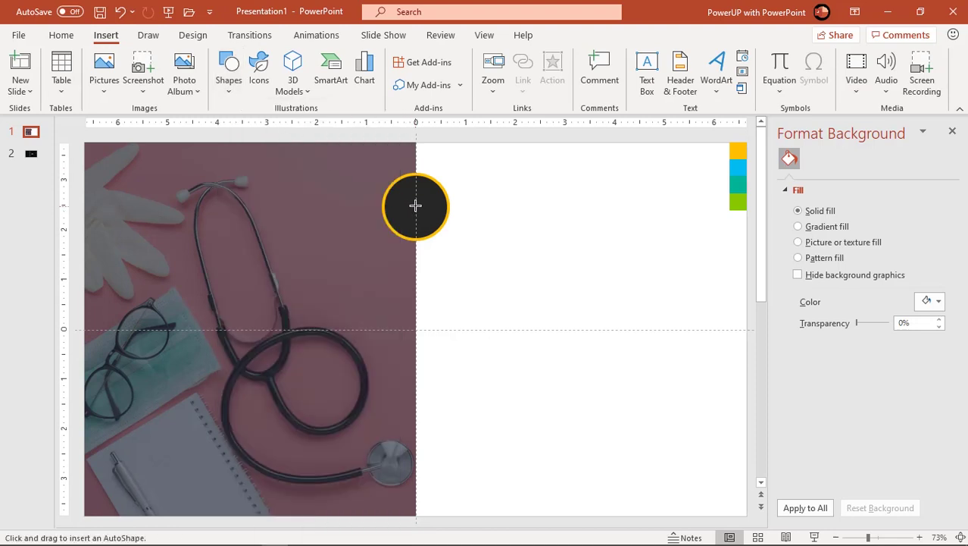
pyautogui.moveTo(420, 207); pyautogui.dragTo(439, 219)
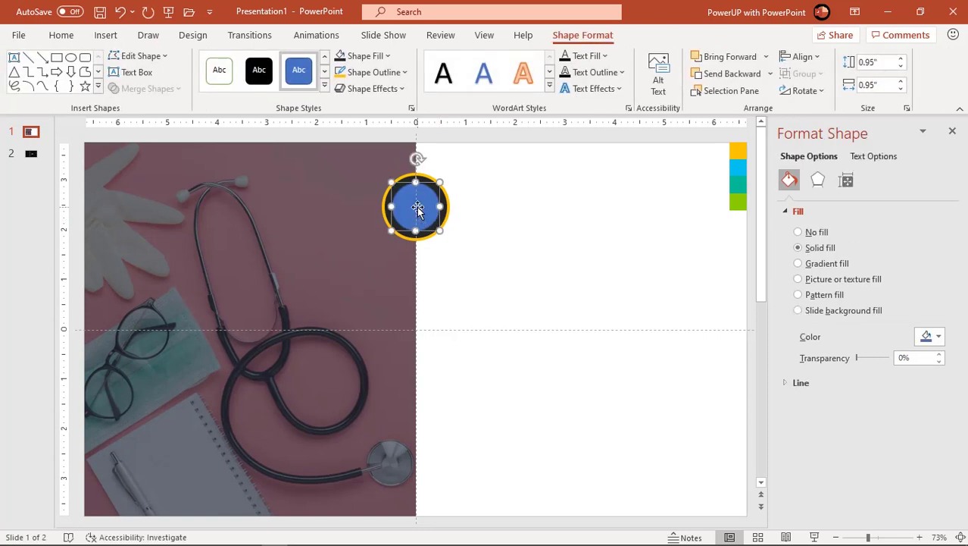
pyautogui.press('Escape')
# Step: Format the inner circle with no outline and the recently used yellow-orange fill
pyautogui.click(417, 207)
pyautogui.click(390, 73)
pyautogui.click(382, 267)
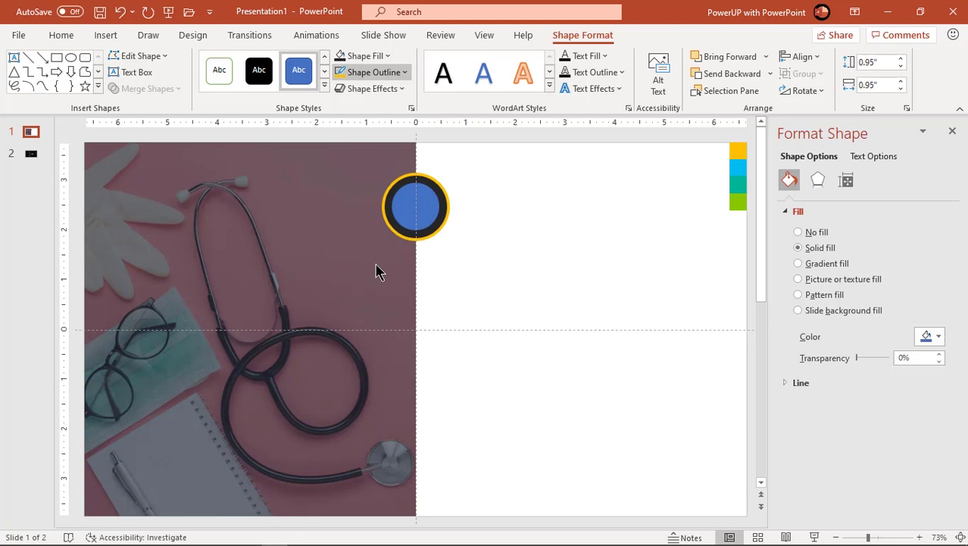
pyautogui.click(377, 56)
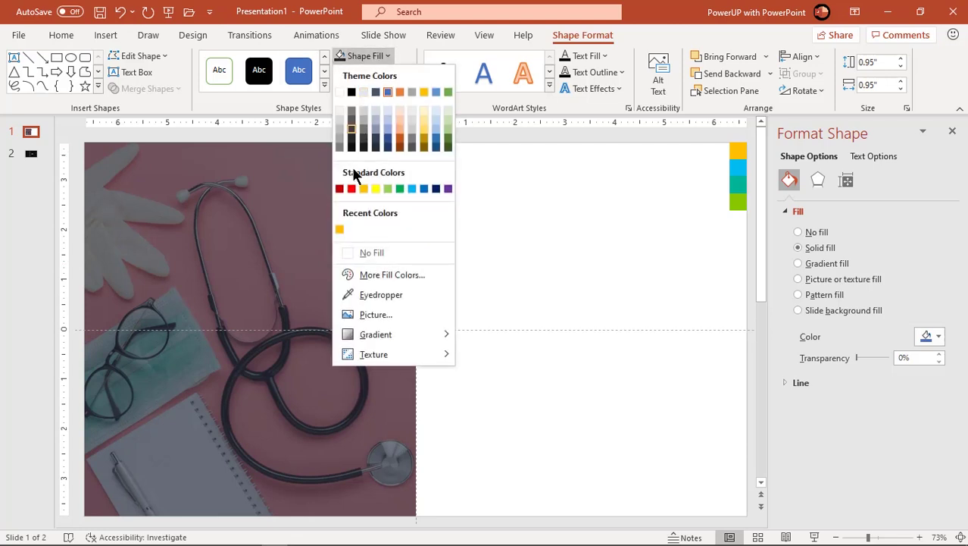
pyautogui.click(339, 231)
pyautogui.click(487, 263)
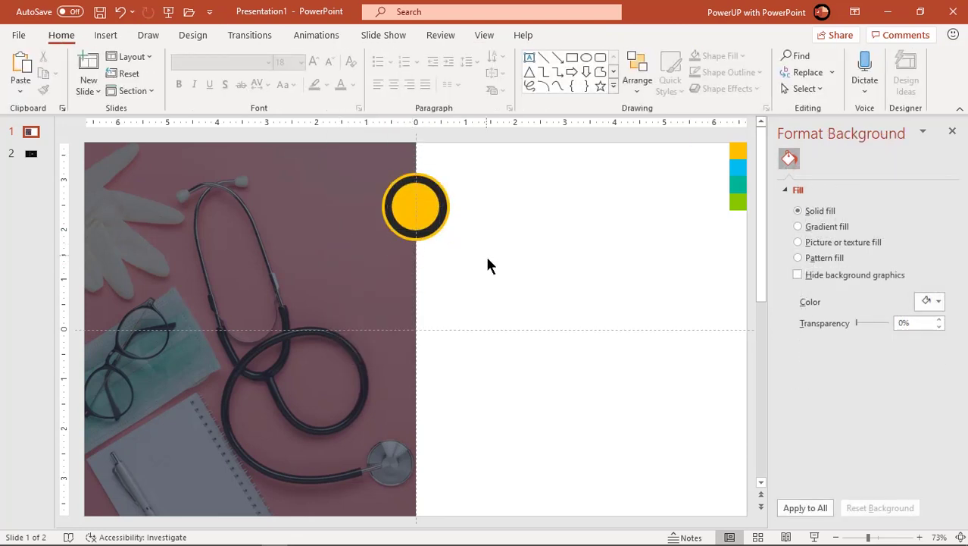
# Step: Duplicate the pair of concentric circles three times down the vertical guide, evenly spaced
pyautogui.moveTo(484, 274); pyautogui.dragTo(373, 161)
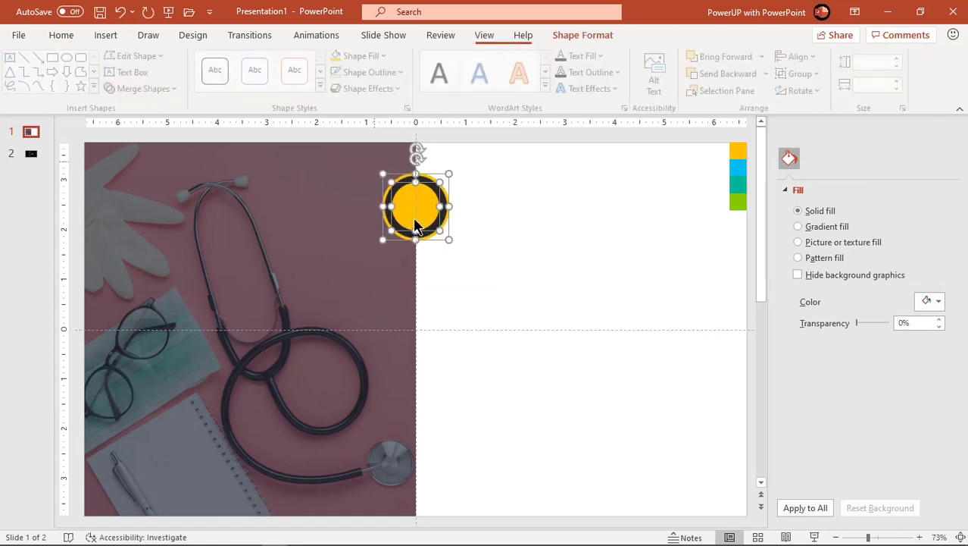
pyautogui.moveTo(421, 214); pyautogui.dragTo(414, 455)
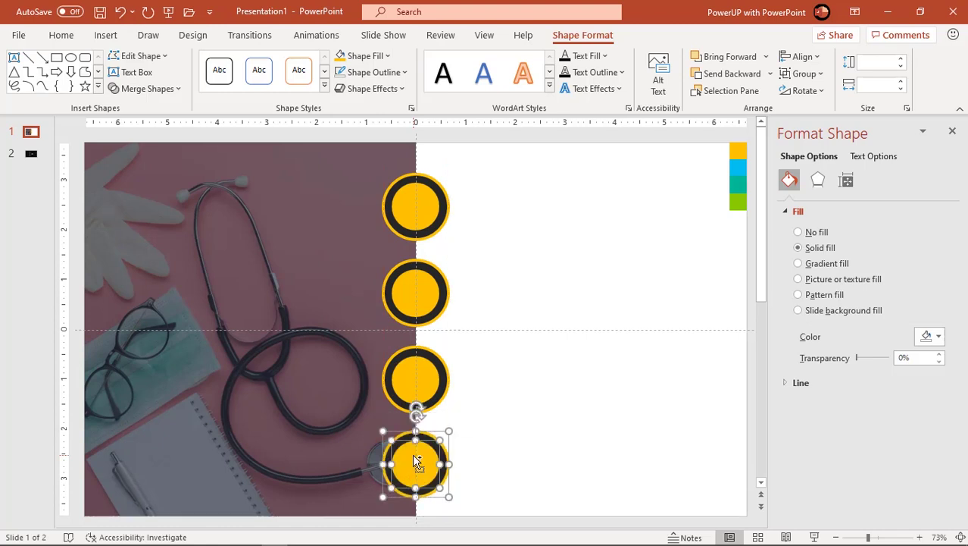
pyautogui.click(502, 453)
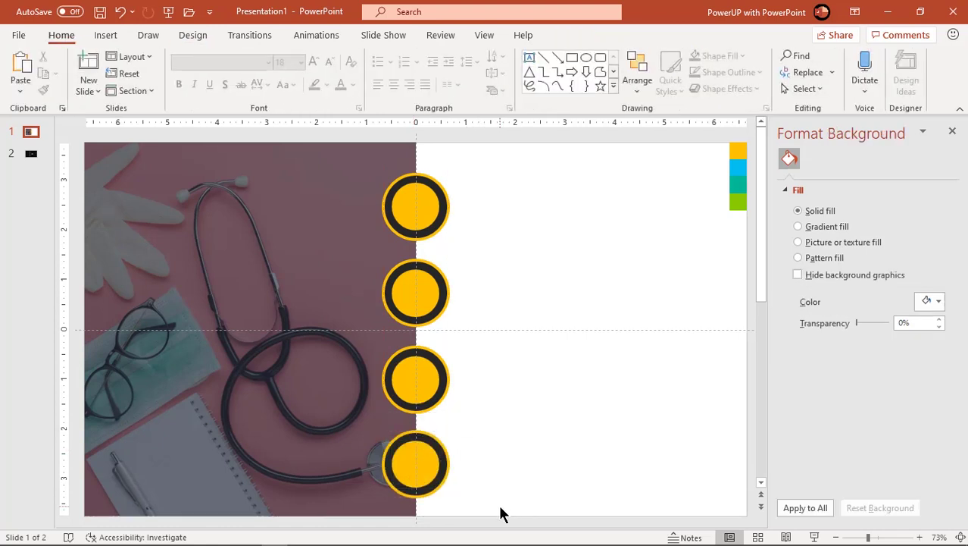
# Step: Group all the circles and shift the group slightly up so it is vertically centred on the slide
pyautogui.moveTo(500, 505); pyautogui.dragTo(349, 163)
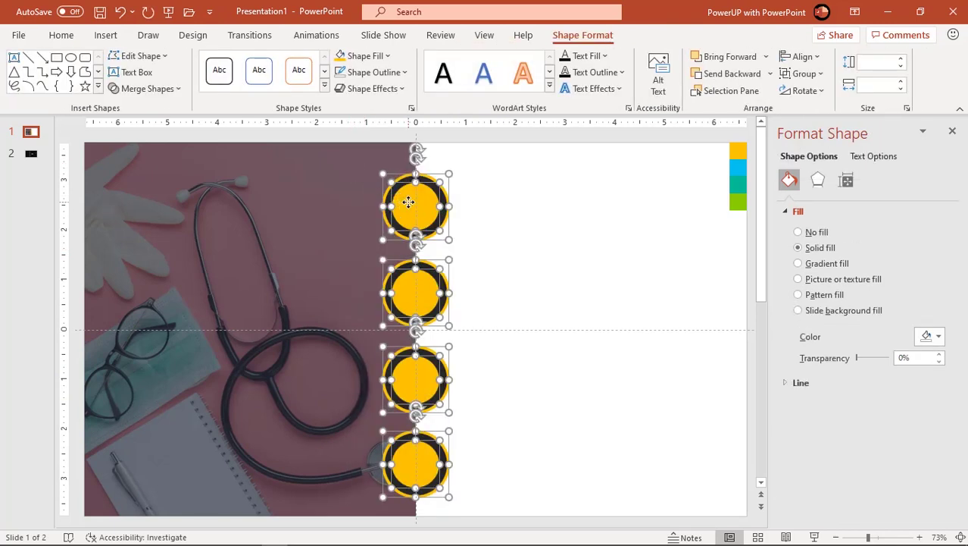
pyautogui.rightClick(408, 201)
pyautogui.moveTo(461, 298)
pyautogui.click(570, 302)
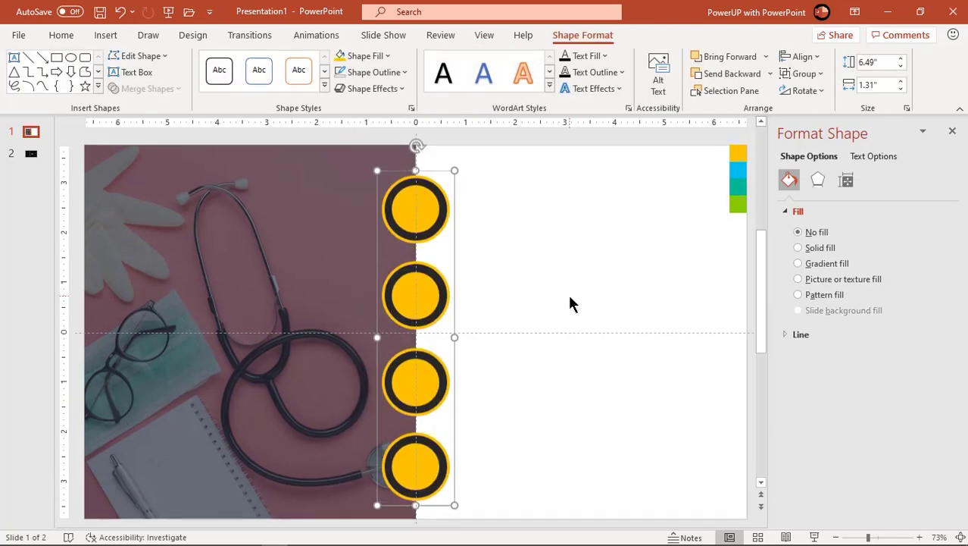
pyautogui.moveTo(418, 383); pyautogui.dragTo(419, 369)
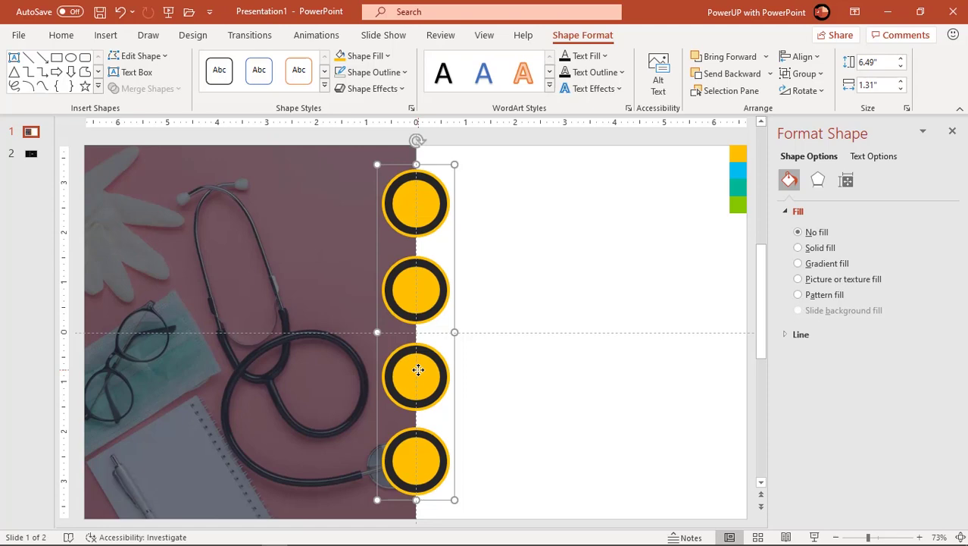
# Step: Ungroup the column of circles
pyautogui.rightClick(420, 377)
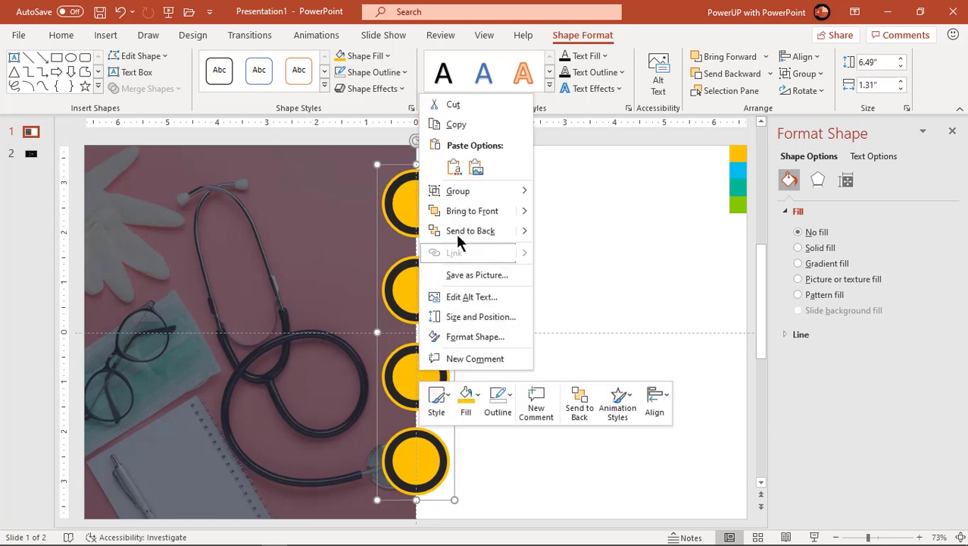
pyautogui.moveTo(468, 189)
pyautogui.click(576, 234)
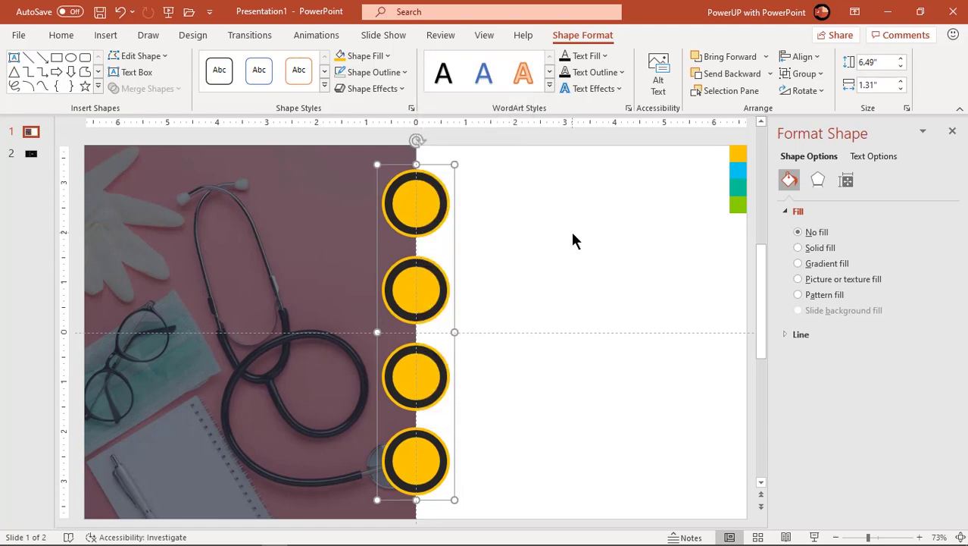
pyautogui.click(548, 266)
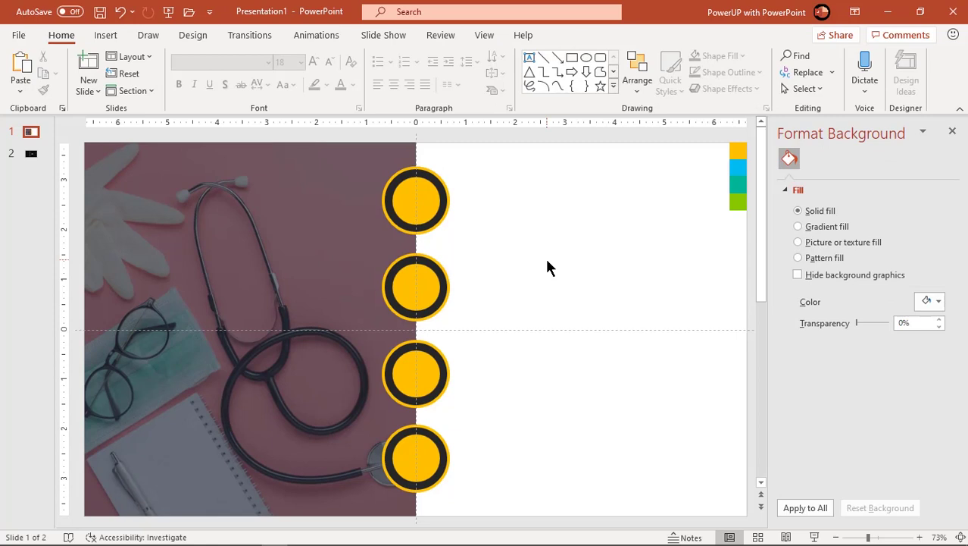
# Step: Recolour the second circle pair's inner fill and outer outline with the blue sampled from the colour swatches
pyautogui.doubleClick(418, 282)
pyautogui.click(365, 56)
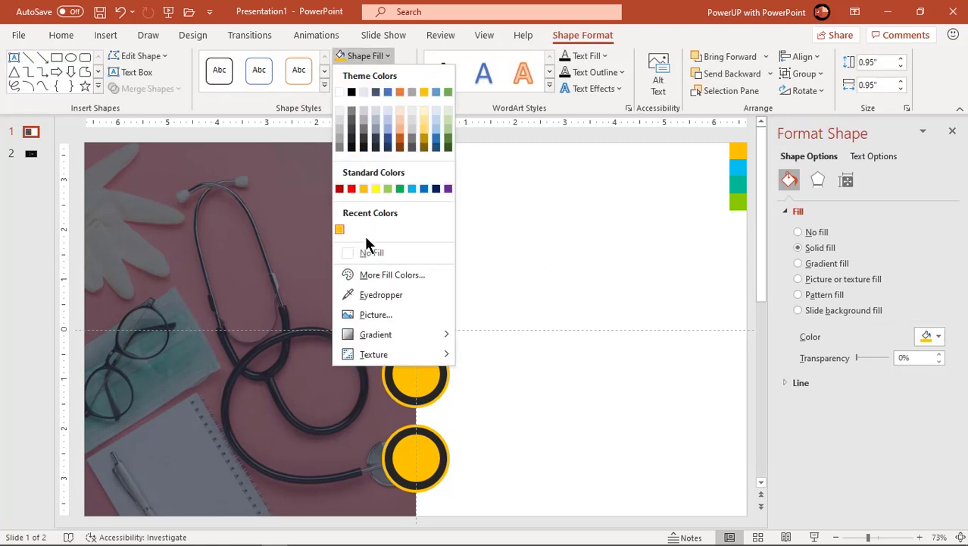
pyautogui.click(381, 294)
pyautogui.click(738, 168)
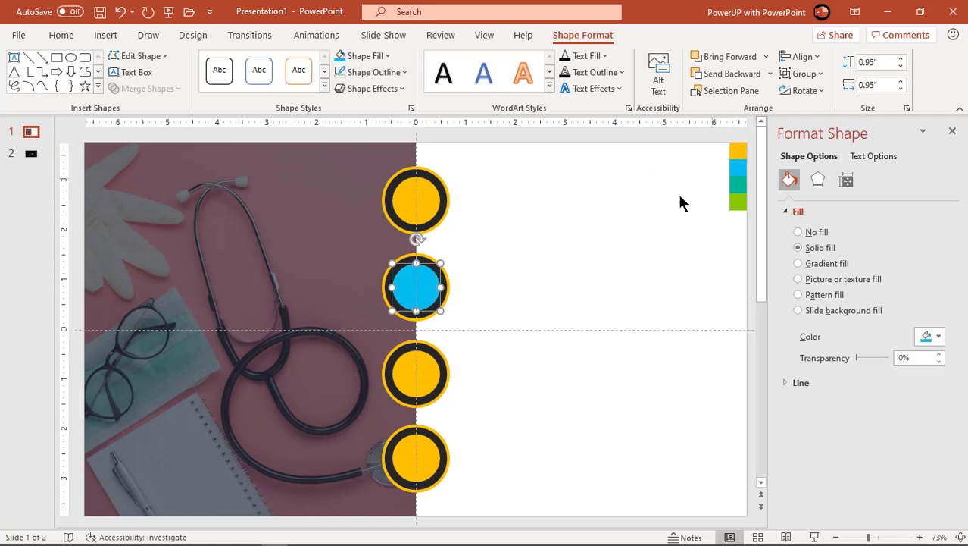
pyautogui.click(446, 276)
pyautogui.click(375, 72)
pyautogui.click(339, 245)
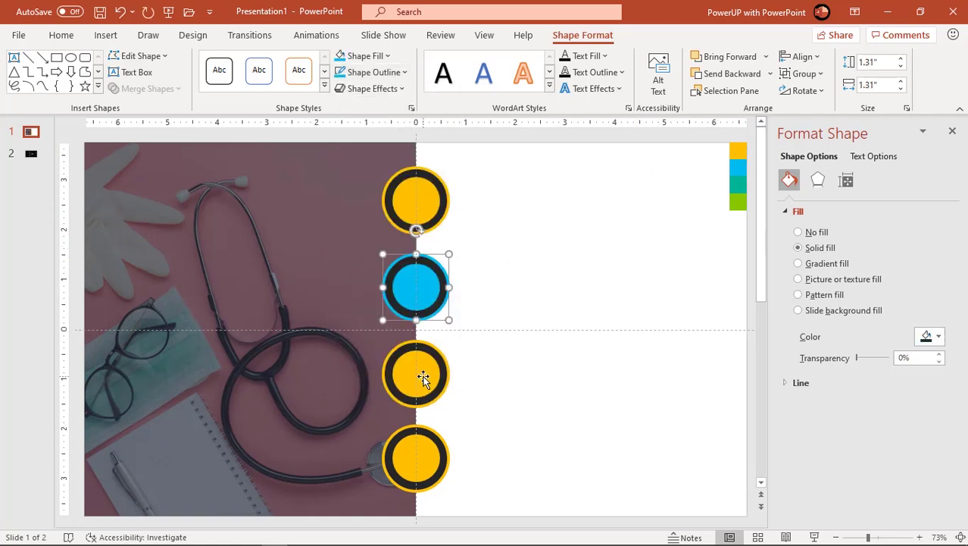
# Step: Recolour the third circle pair's inner fill and outer outline with the teal sampled from the colour swatches
pyautogui.click(421, 374)
pyautogui.click(365, 57)
pyautogui.click(381, 294)
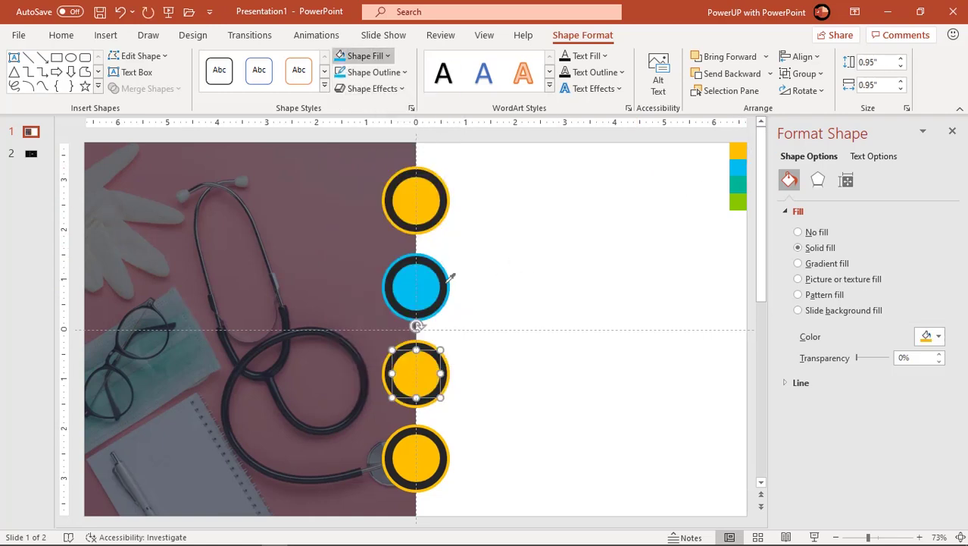
pyautogui.click(738, 184)
pyautogui.click(447, 362)
pyautogui.click(382, 75)
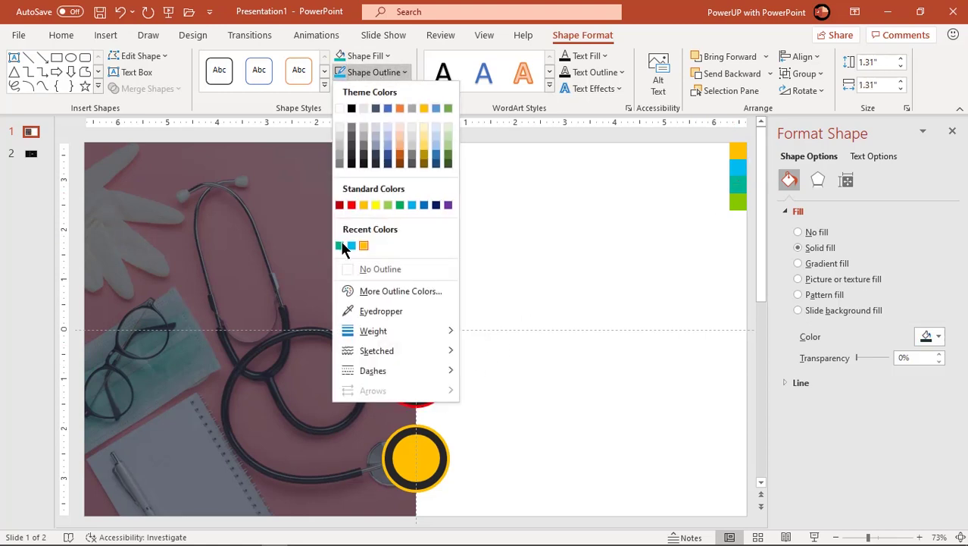
pyautogui.click(341, 244)
# Step: Recolour the fourth circle pair's inner fill and outer outline with the lime green sampled from the colour swatches
pyautogui.click(413, 446)
pyautogui.click(365, 56)
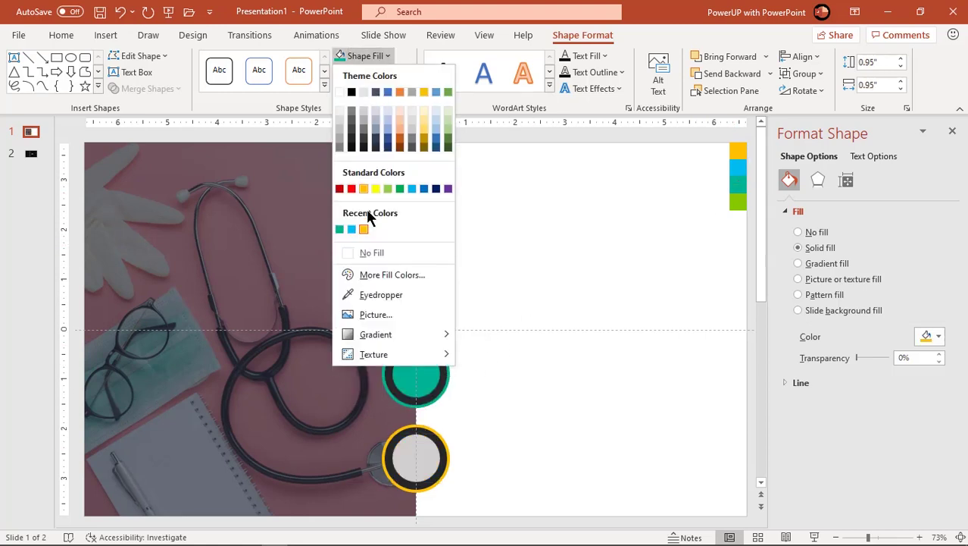
pyautogui.click(363, 294)
pyautogui.click(738, 201)
pyautogui.click(447, 454)
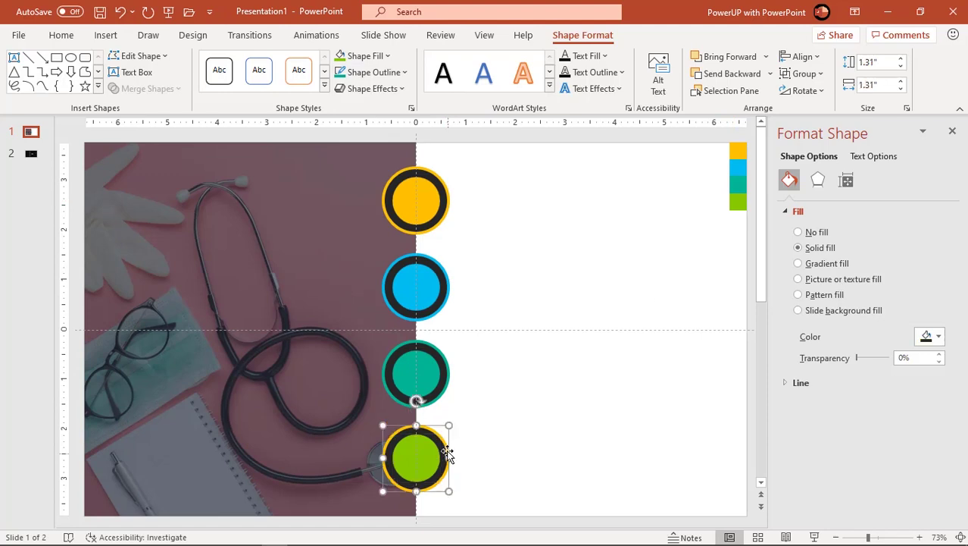
pyautogui.click(384, 73)
pyautogui.click(339, 242)
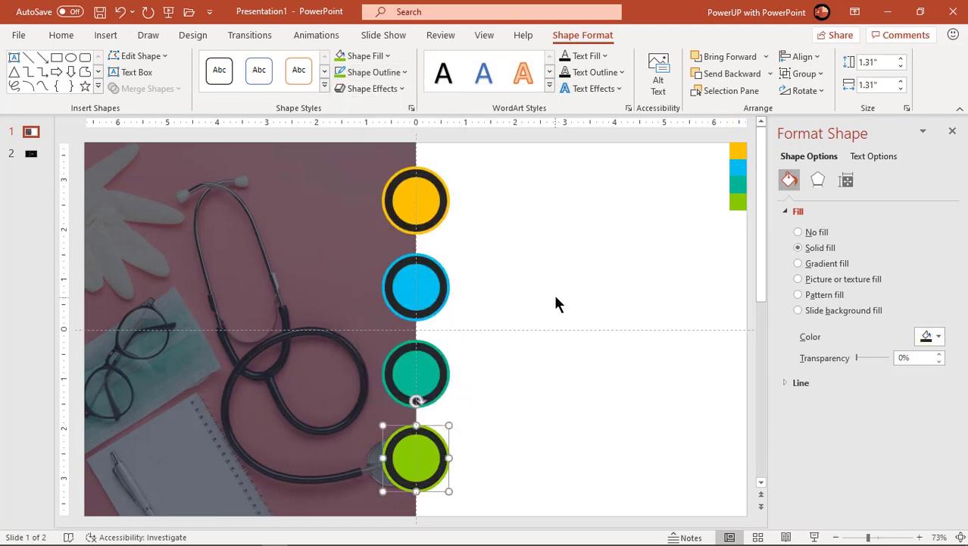
pyautogui.click(555, 298)
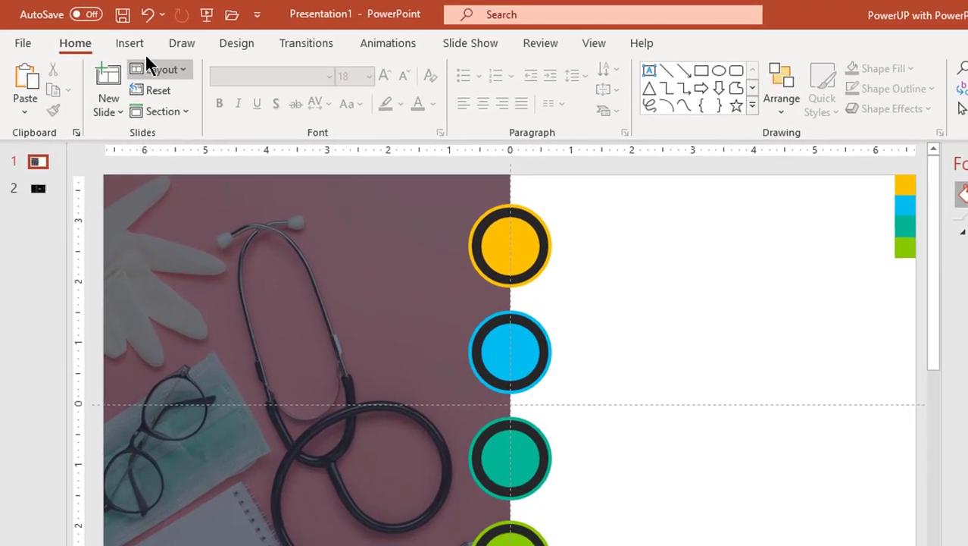
# Step: Draw a narrow rectangle about 0.13" by 0.52" with no outline on the vertical guide, joining the slide's upper edge to the yellow circle
pyautogui.click(105, 35)
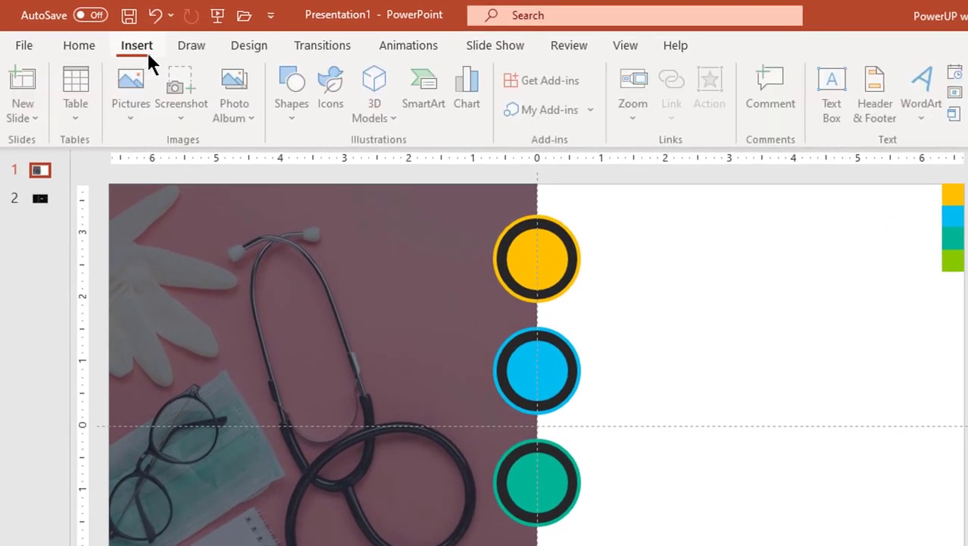
pyautogui.click(293, 125)
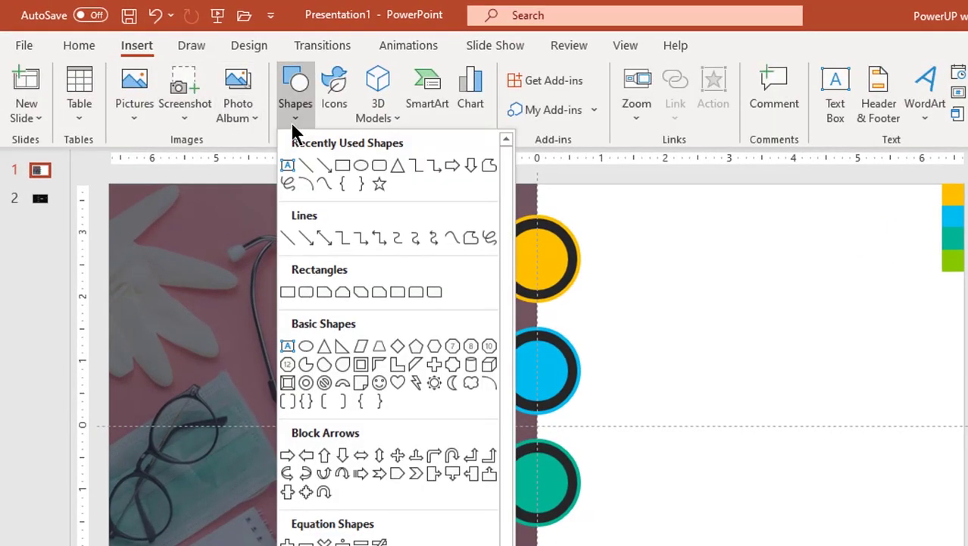
pyautogui.click(341, 163)
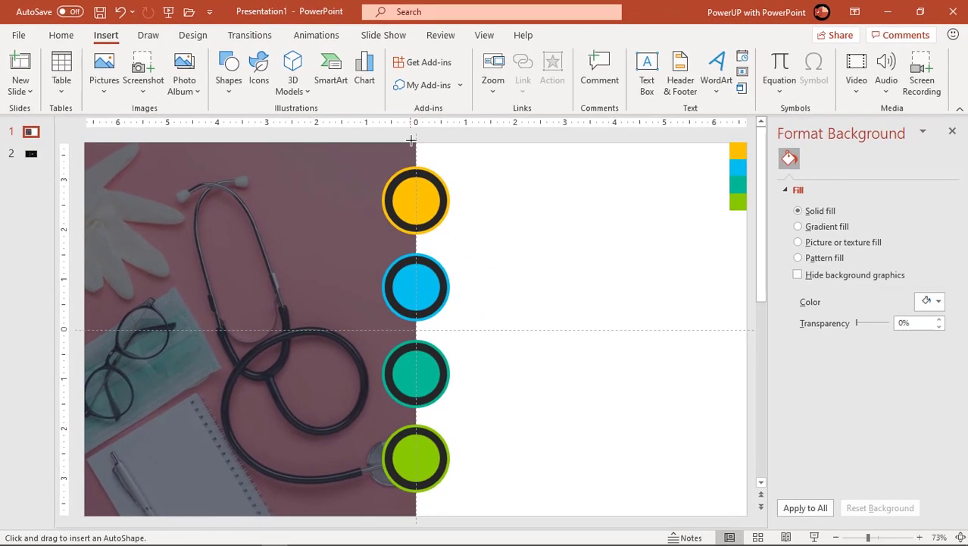
pyautogui.moveTo(415, 144)
pyautogui.mouseDown()
pyautogui.moveTo(423, 170)
pyautogui.moveTo(419, 158)
pyautogui.mouseUp()
pyautogui.scroll(10, 419, 158)
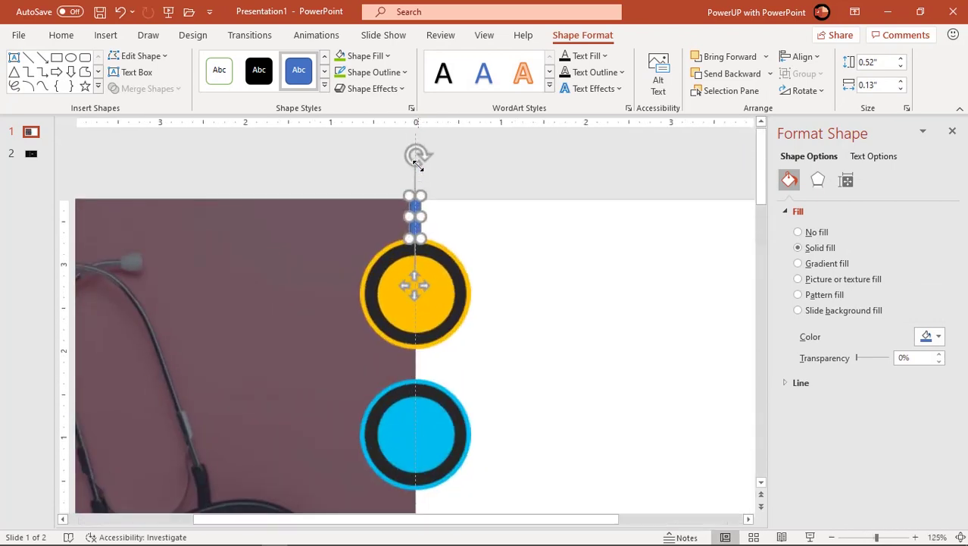
pyautogui.scroll(5, 436, 239)
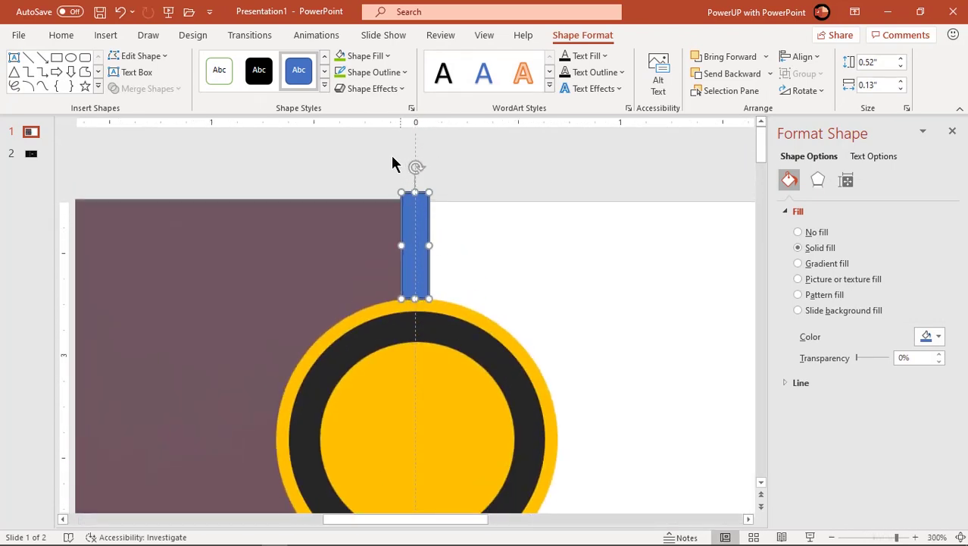
pyautogui.click(381, 74)
pyautogui.click(372, 268)
# Step: Shorten the connector rectangle so its upper end is flush with the slide's upper edge
pyautogui.scroll(-2, 415, 245)
pyautogui.moveTo(415, 253); pyautogui.dragTo(414, 222)
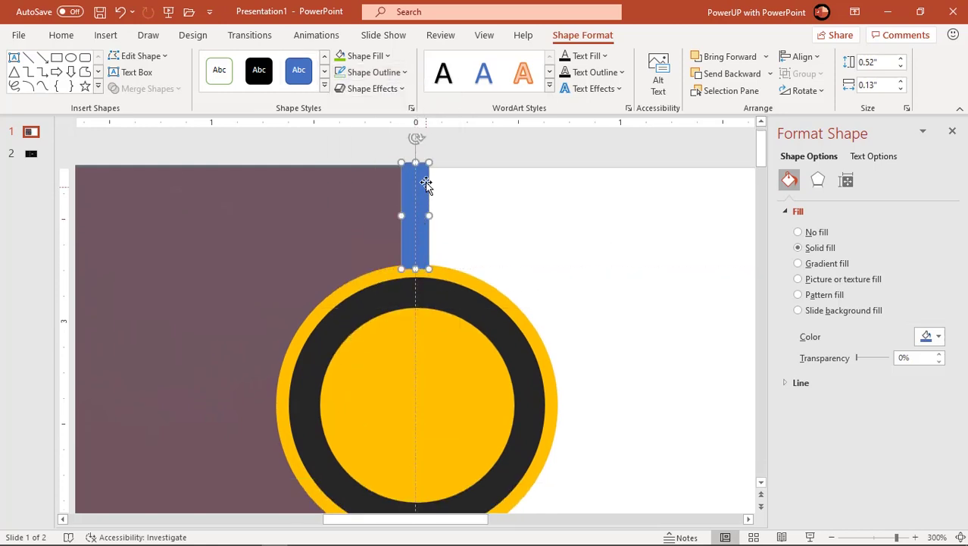
pyautogui.press('Delete')
pyautogui.hotkey('ctrl', 'z')
pyautogui.click(510, 201)
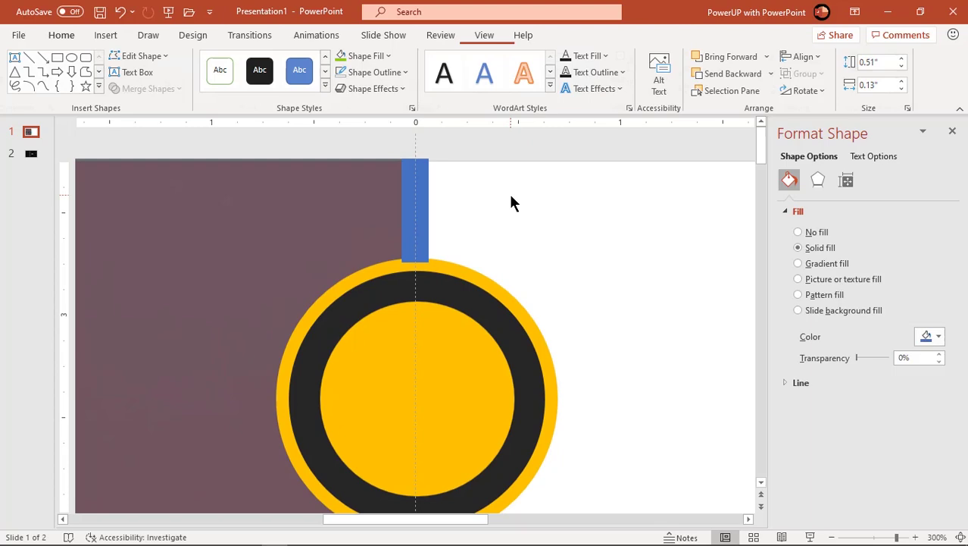
pyautogui.click(417, 185)
pyautogui.moveTo(411, 162); pyautogui.dragTo(413, 167)
pyautogui.click(400, 199)
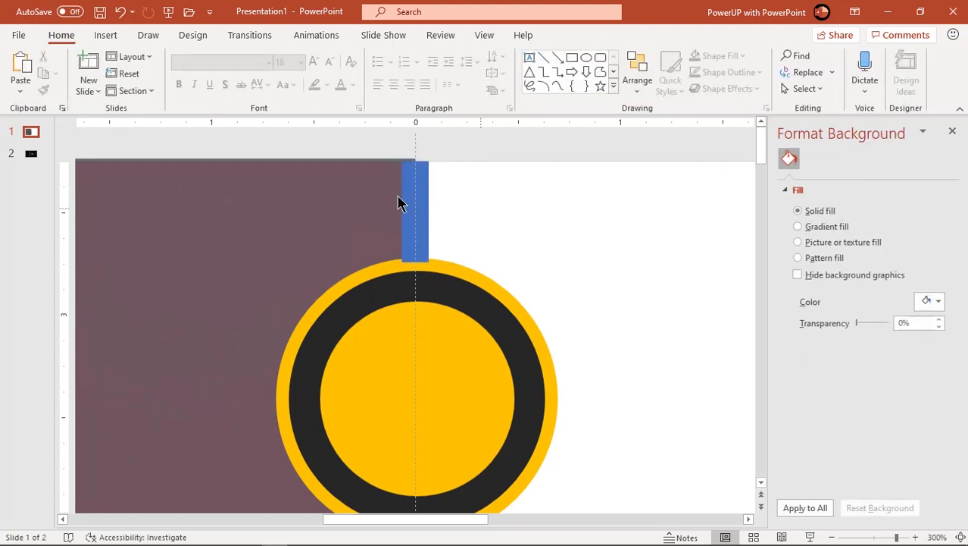
# Step: Try to adjust the dark overlay rectangle's upper edge to the slide's upper edge
pyautogui.click(332, 179)
pyautogui.scroll(-6, 324, 194)
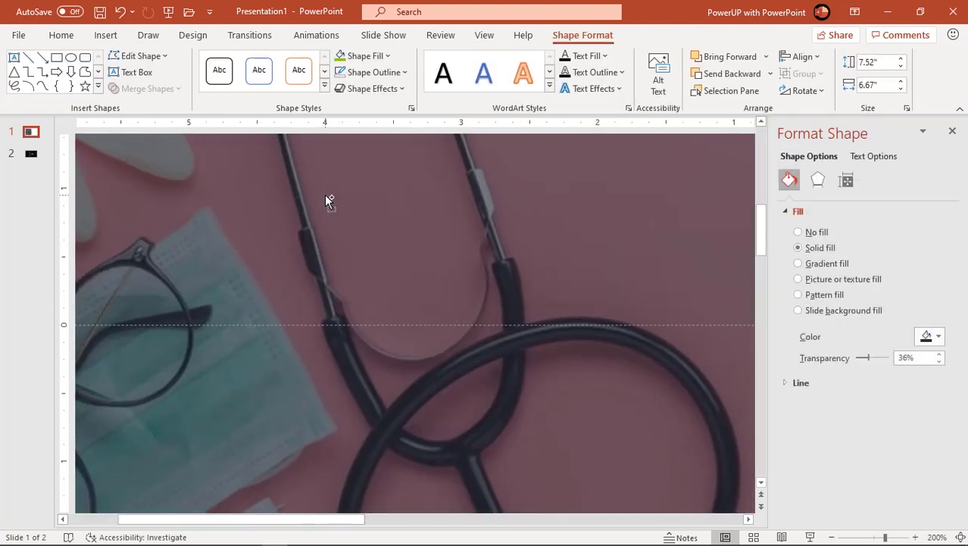
pyautogui.scroll(-5, 324, 194)
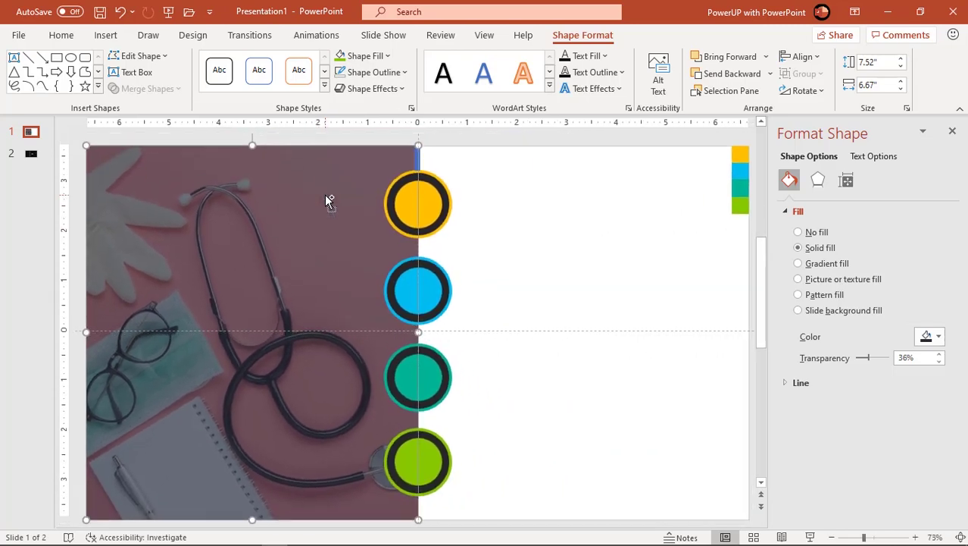
pyautogui.moveTo(254, 142); pyautogui.dragTo(254, 142)
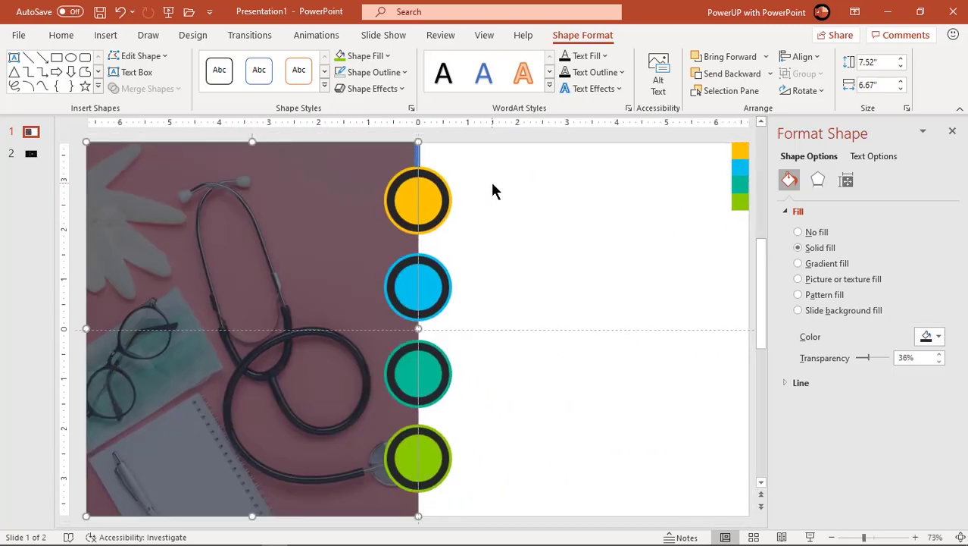
# Step: Fill the connector bar above the yellow circle with the recently used yellow
pyautogui.click(490, 180)
pyautogui.click(415, 153)
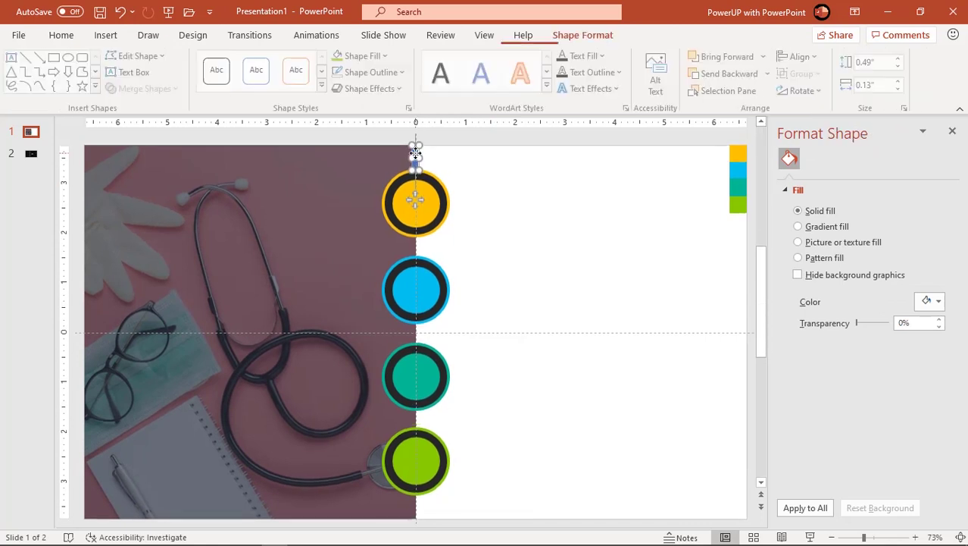
pyautogui.click(371, 56)
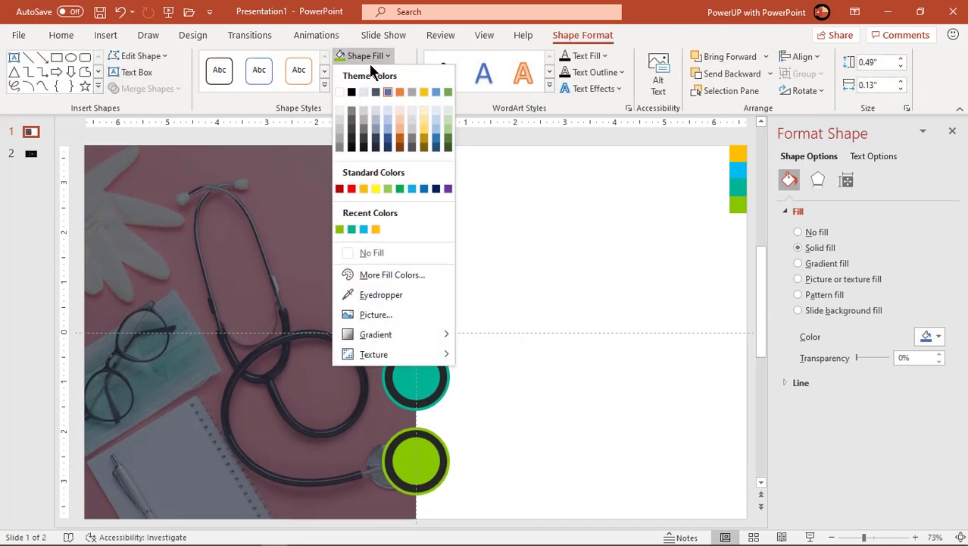
pyautogui.click(375, 229)
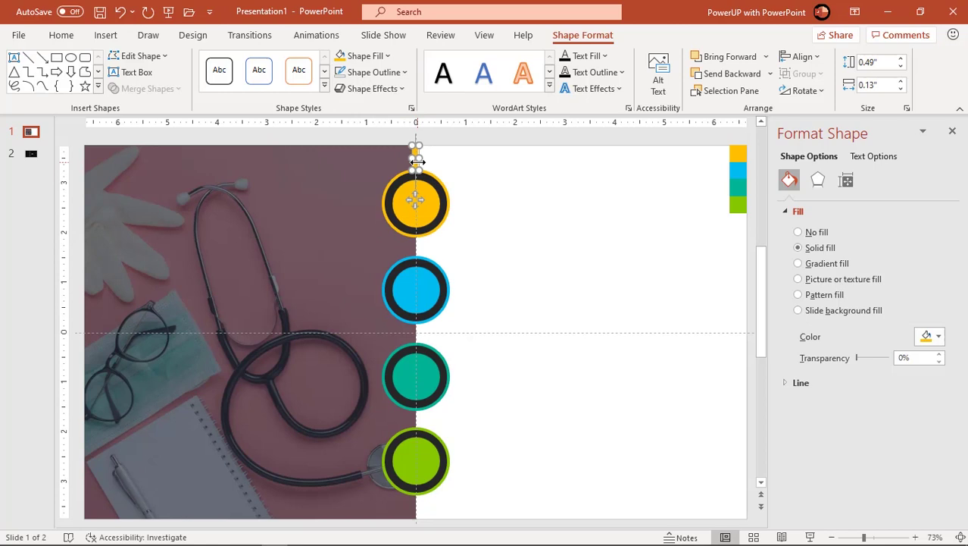
# Step: Copy the yellow connector bar into the gap between the yellow and blue circles and fill the copy with light blue
pyautogui.moveTo(416, 163); pyautogui.dragTo(415, 210)
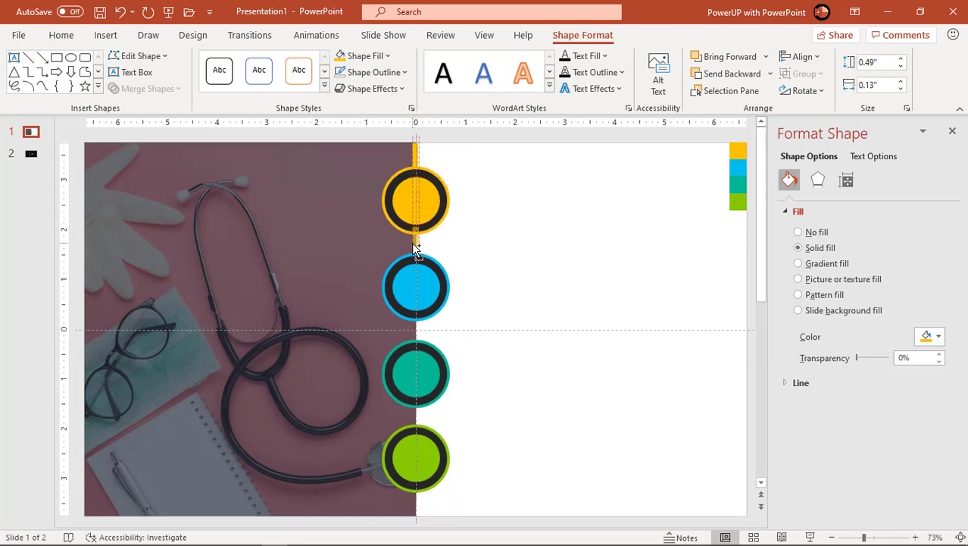
pyautogui.moveTo(413, 252); pyautogui.dragTo(414, 253)
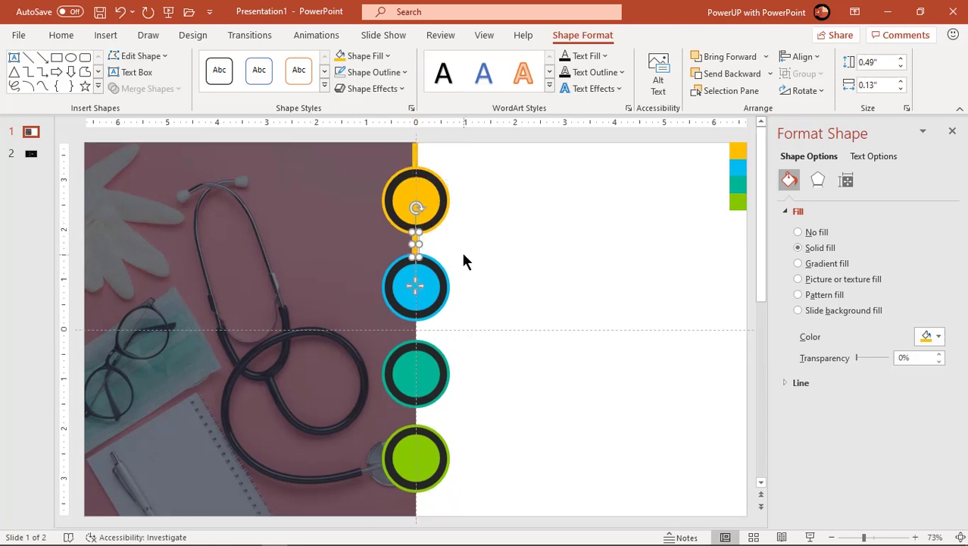
pyautogui.click(372, 60)
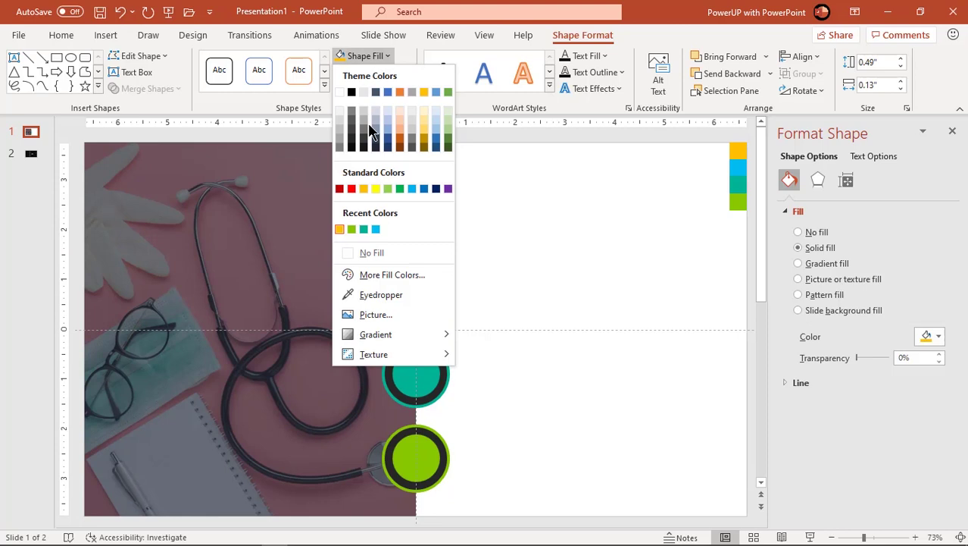
pyautogui.click(372, 229)
# Step: Duplicate the blue connector into the two lower gaps between circles and fill the one above the lime circle with lime green
pyautogui.moveTo(418, 256); pyautogui.dragTo(415, 415)
pyautogui.click(376, 72)
pyautogui.click(376, 246)
pyautogui.click(365, 56)
pyautogui.click(376, 229)
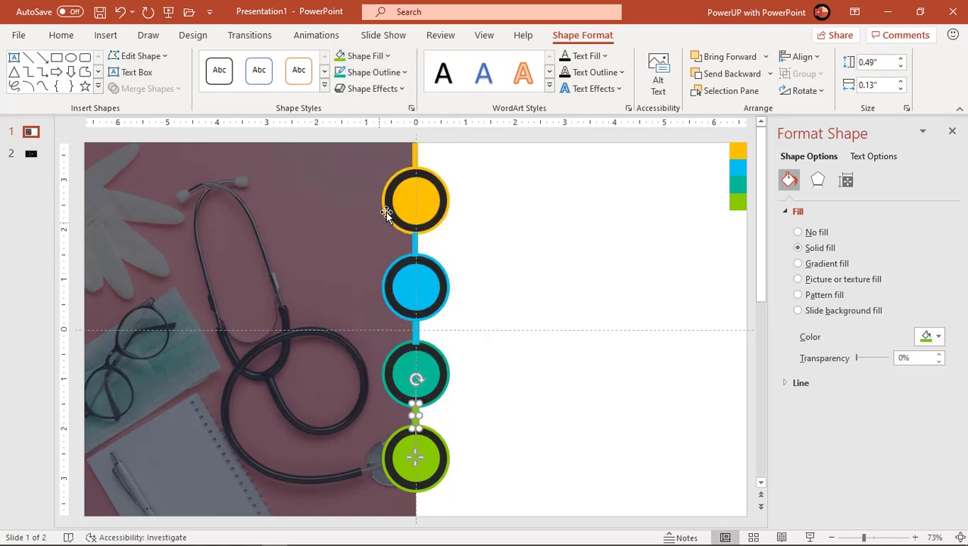
# Step: Copy the yellow connector bar from above the first circle to the space between the lime circle and the slide's lower edge
pyautogui.click(413, 161)
pyautogui.moveTo(415, 170); pyautogui.dragTo(433, 514)
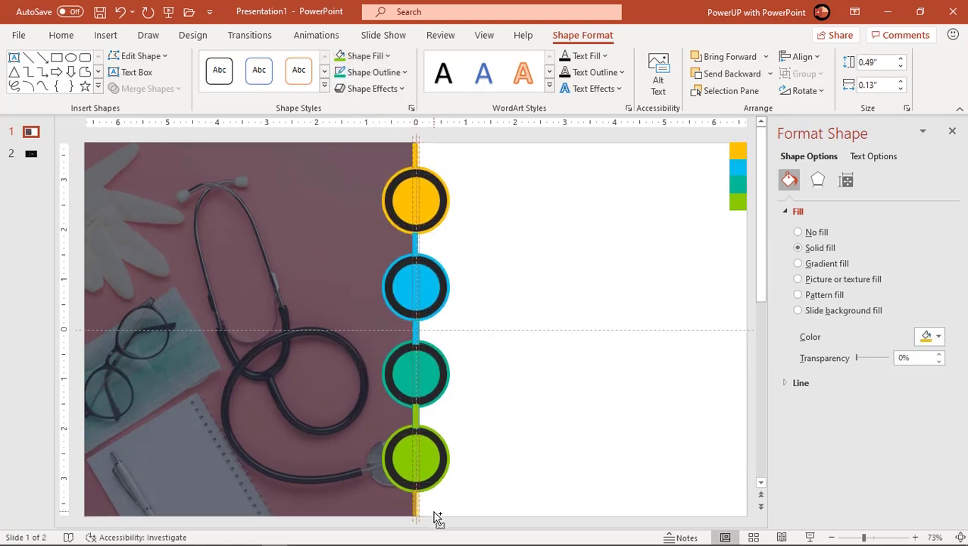
pyautogui.click(478, 438)
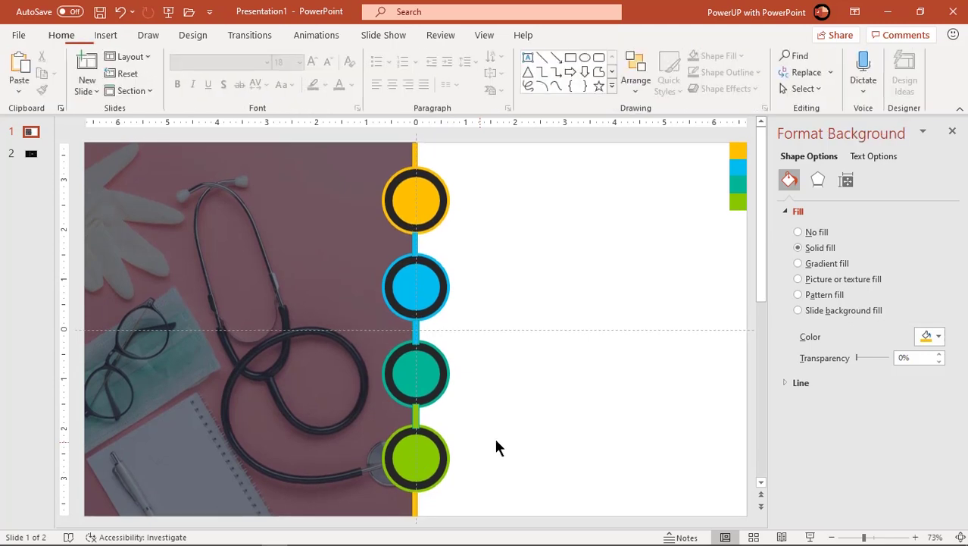
# Step: Bring all four circle pairs to the front so they overlap the ends of the connector bars
pyautogui.click(433, 180)
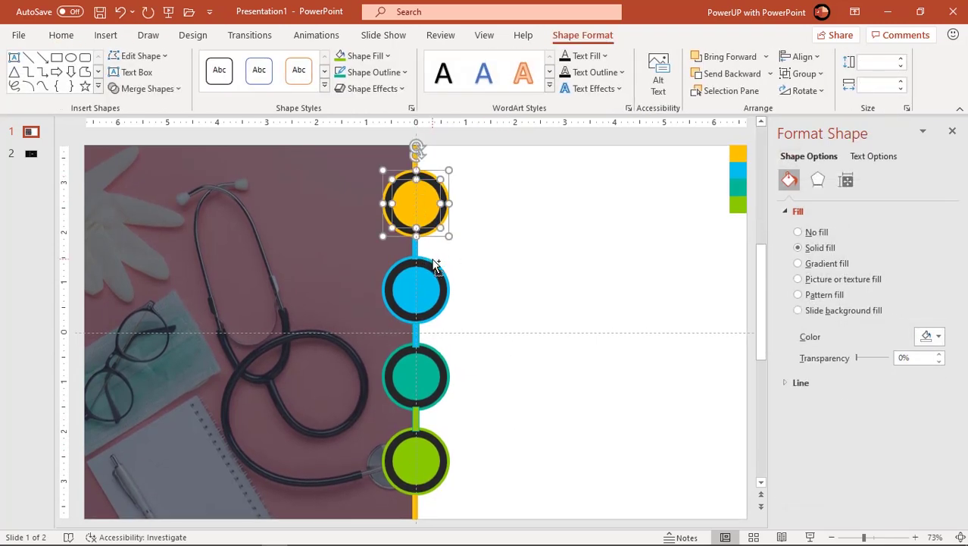
pyautogui.keyDown('shift'); pyautogui.click(419, 283); pyautogui.keyUp('shift')
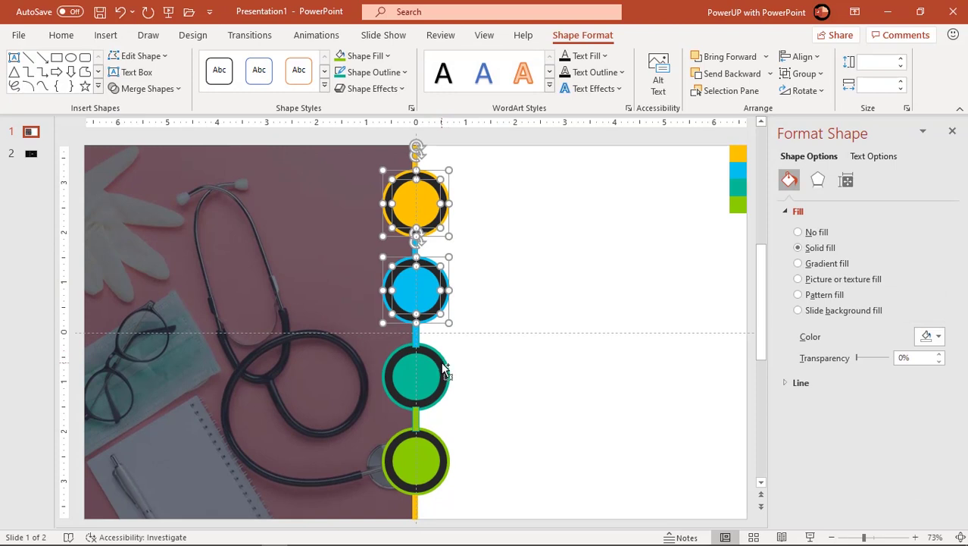
pyautogui.keyDown('shift'); pyautogui.click(425, 386); pyautogui.keyUp('shift')
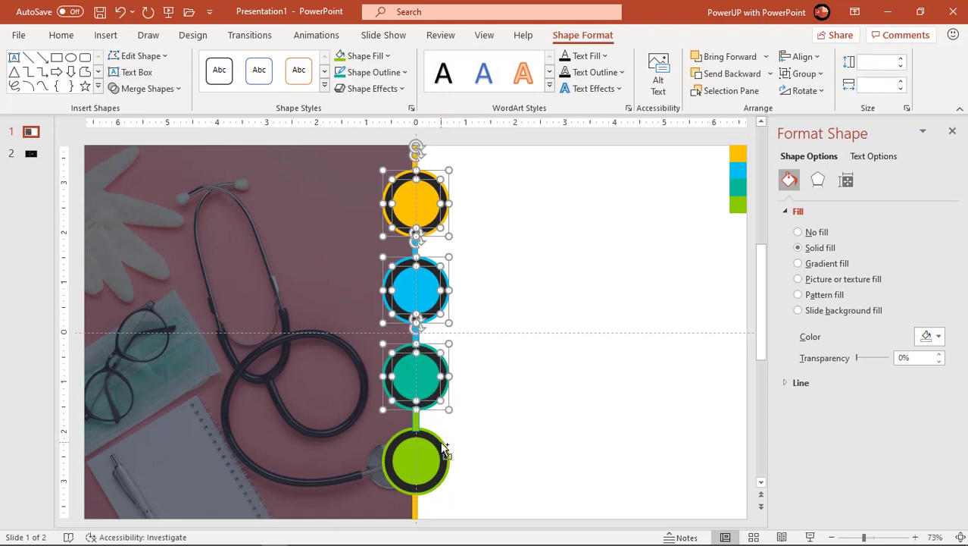
pyautogui.keyDown('shift'); pyautogui.click(416, 465); pyautogui.keyUp('shift')
pyautogui.rightClick(416, 466)
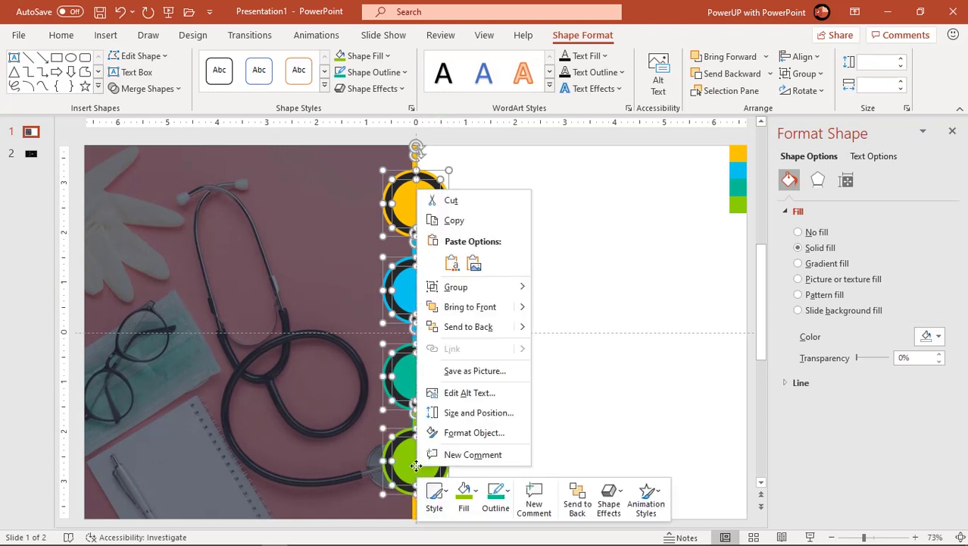
pyautogui.click(470, 301)
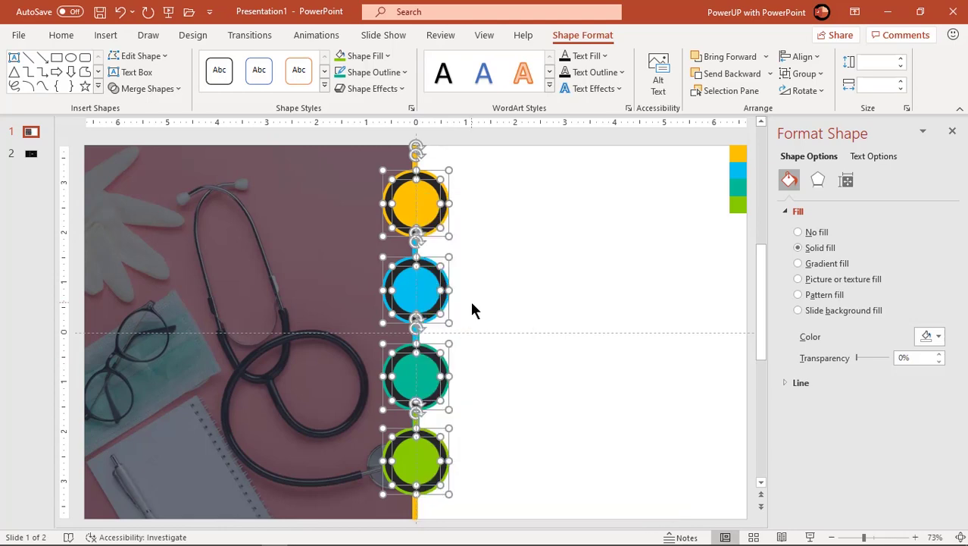
pyautogui.click(541, 281)
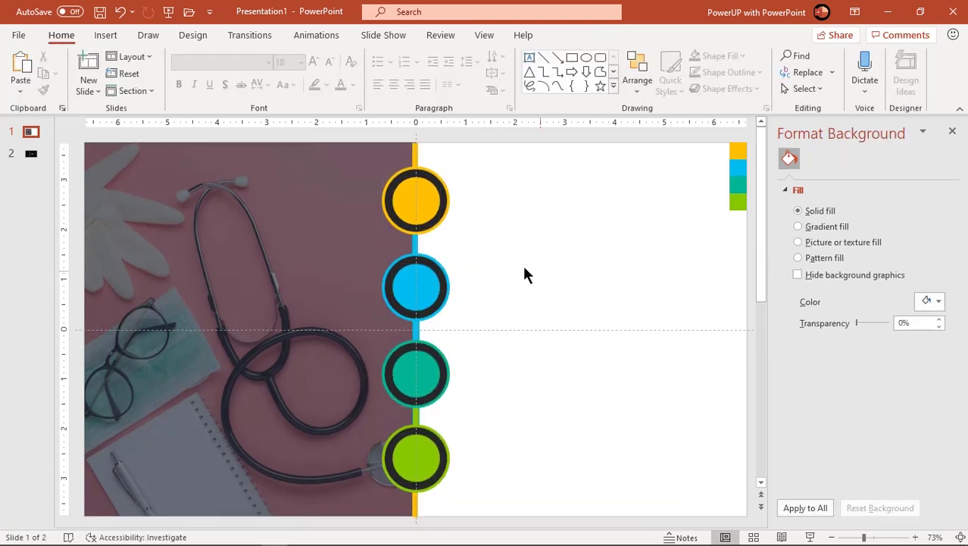
# Step: Copy the four text blocks HEADING 01 to HEADING 04 from slide 2 onto slide 1
pyautogui.click(32, 156)
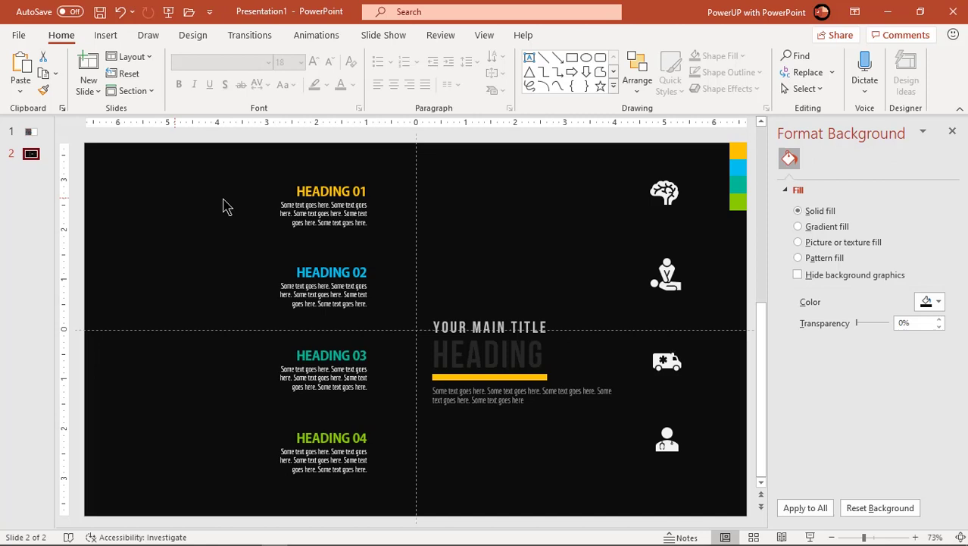
pyautogui.click(341, 235)
pyautogui.keyDown('shift'); pyautogui.click(335, 272); pyautogui.keyUp('shift')
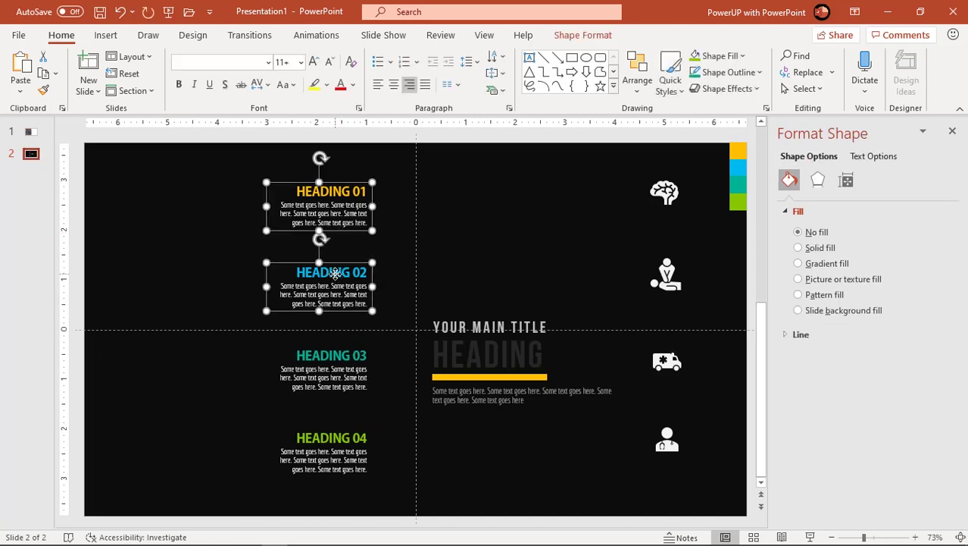
pyautogui.keyDown('shift'); pyautogui.click(331, 368); pyautogui.keyUp('shift')
pyautogui.keyDown('shift'); pyautogui.click(326, 454); pyautogui.keyUp('shift')
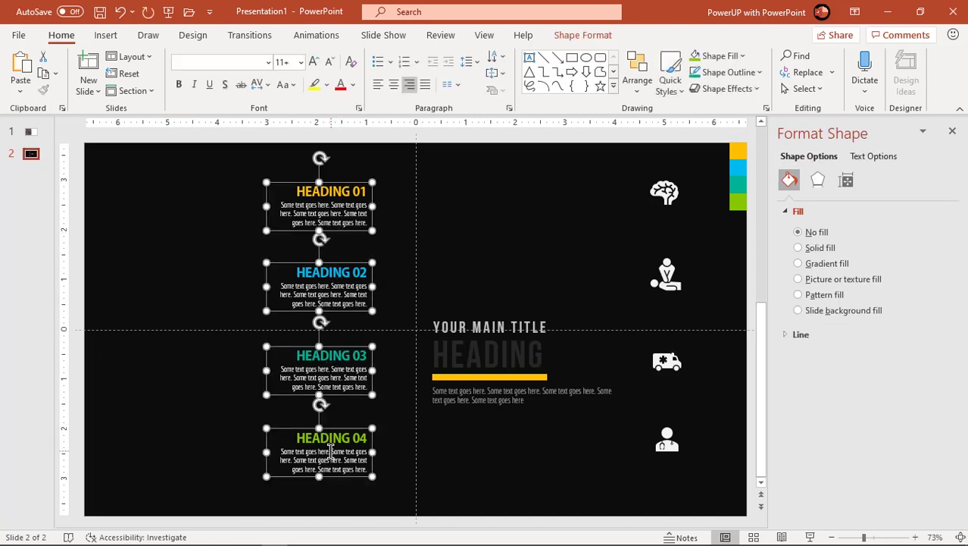
pyautogui.click(38, 134)
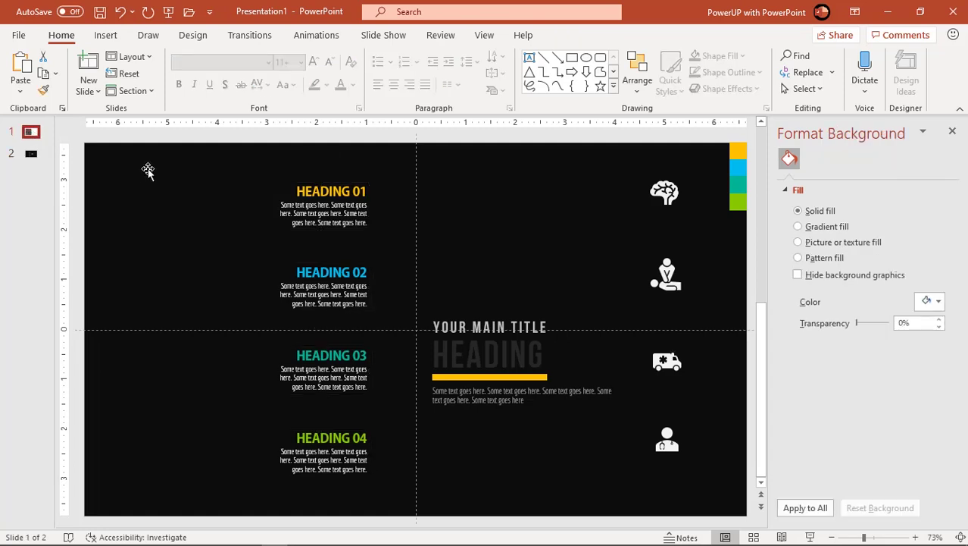
pyautogui.hotkey('ctrl', 'v')
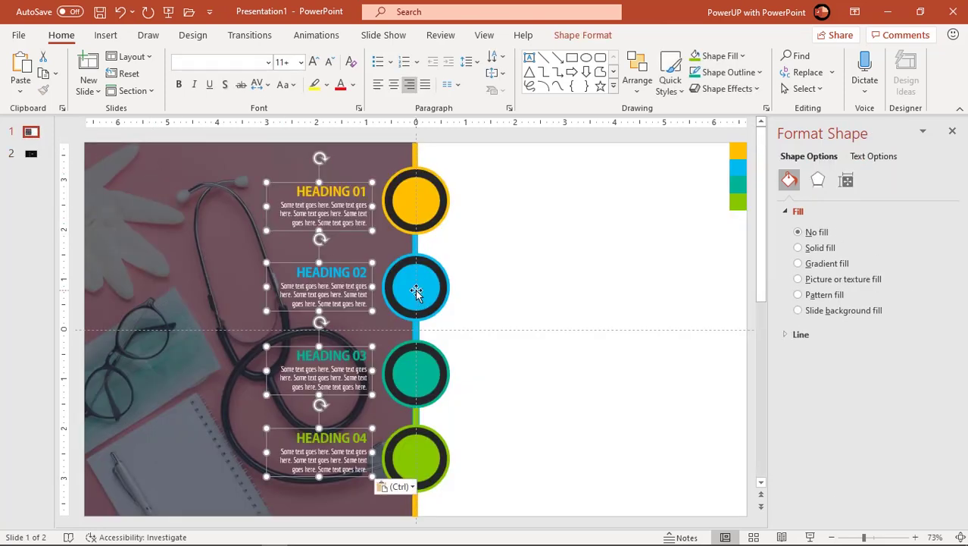
# Step: Move the four heading text blocks closer to the circles and adjust each one's height to match its own circle
pyautogui.moveTo(352, 228); pyautogui.dragTo(360, 229)
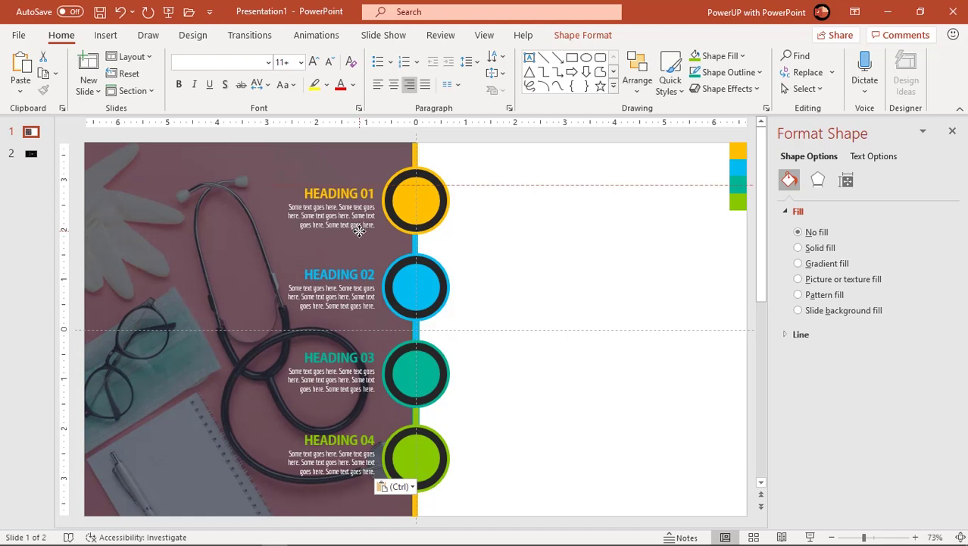
pyautogui.click(519, 241)
pyautogui.click(359, 190)
pyautogui.moveTo(360, 190); pyautogui.dragTo(360, 183)
pyautogui.click(356, 272)
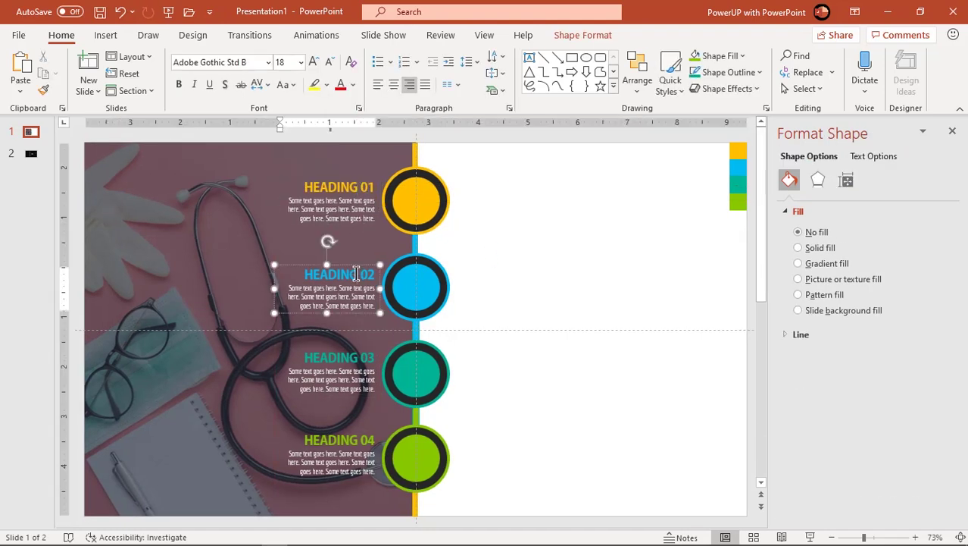
pyautogui.moveTo(356, 273); pyautogui.dragTo(356, 267)
pyautogui.click(363, 358)
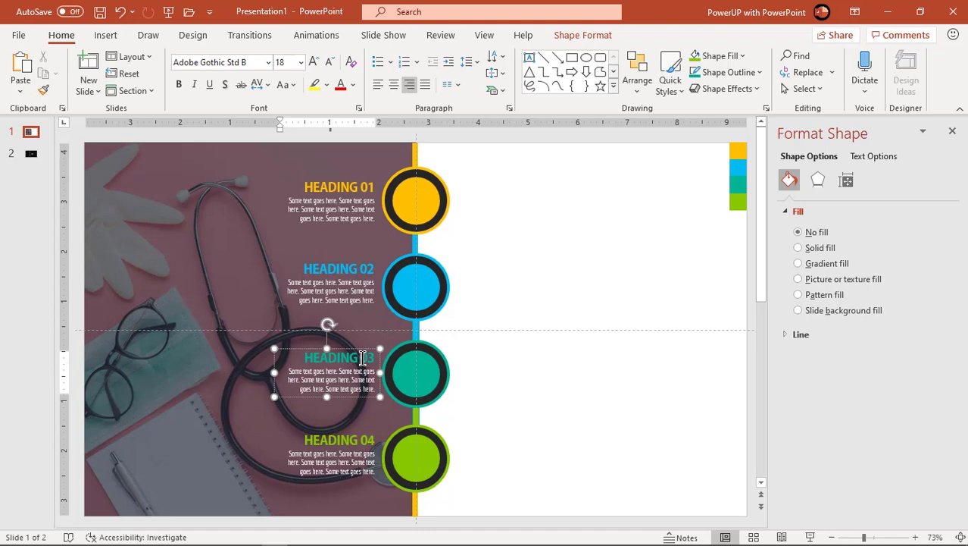
pyautogui.moveTo(362, 358); pyautogui.dragTo(362, 358)
pyautogui.click(354, 429)
pyautogui.moveTo(354, 428); pyautogui.dragTo(354, 432)
# Step: Align the four heading text blocks with one another in a straight column
pyautogui.keyDown('shift'); pyautogui.click(353, 369); pyautogui.keyUp('shift')
pyautogui.keyDown('shift'); pyautogui.click(355, 261); pyautogui.keyUp('shift')
pyautogui.keyDown('shift'); pyautogui.click(362, 191); pyautogui.keyUp('shift')
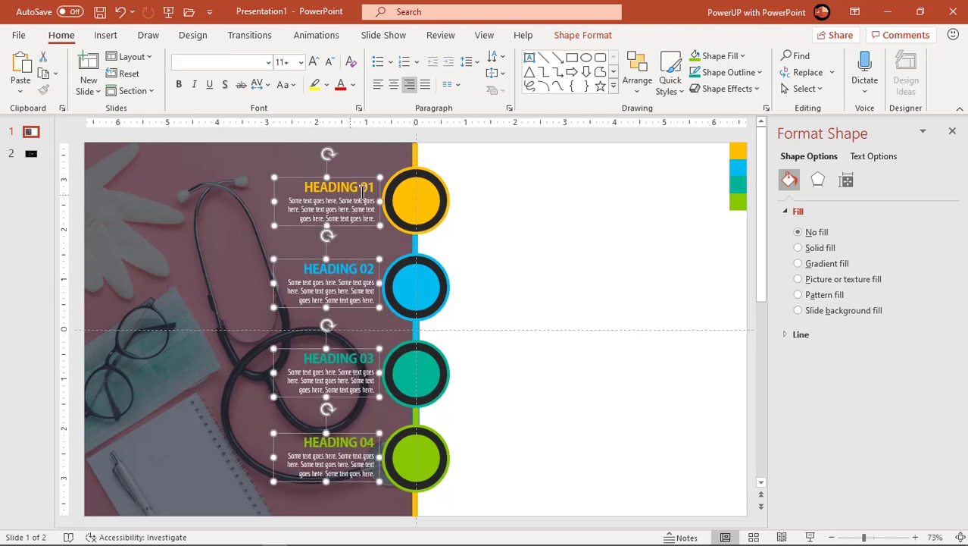
pyautogui.click(585, 38)
pyautogui.click(810, 55)
pyautogui.click(801, 108)
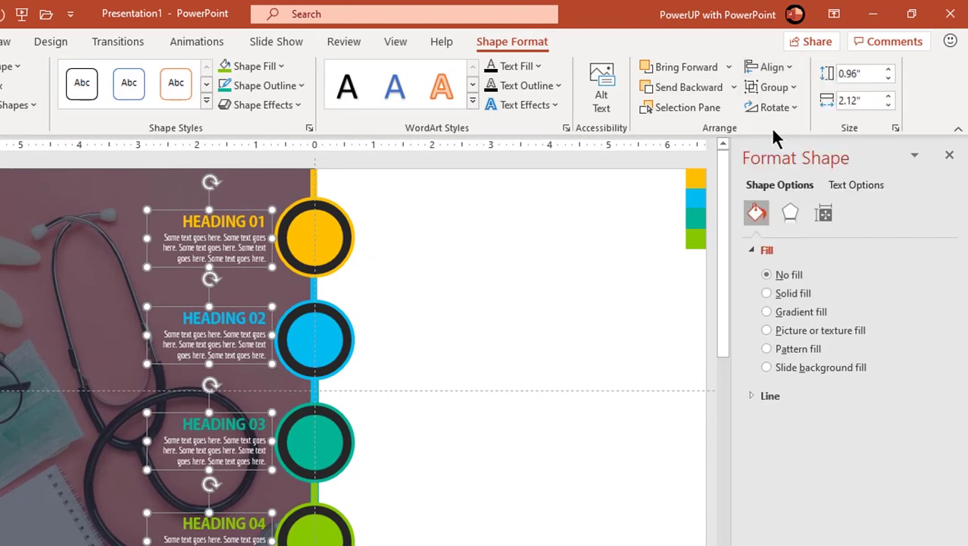
pyautogui.click(537, 332)
# Step: Copy the four white medical icons from slide 2 onto slide 1
pyautogui.click(30, 153)
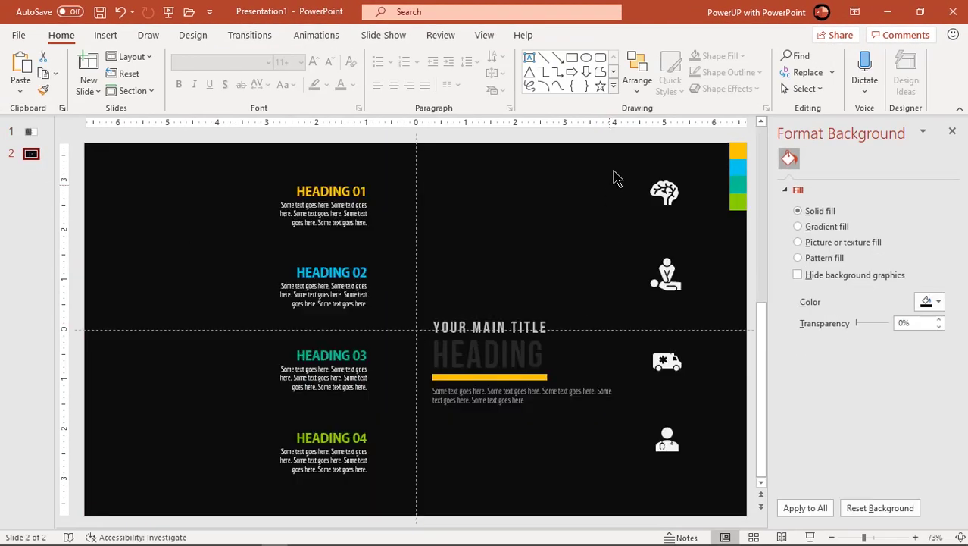
pyautogui.moveTo(614, 172); pyautogui.dragTo(703, 471)
pyautogui.press('pageup')
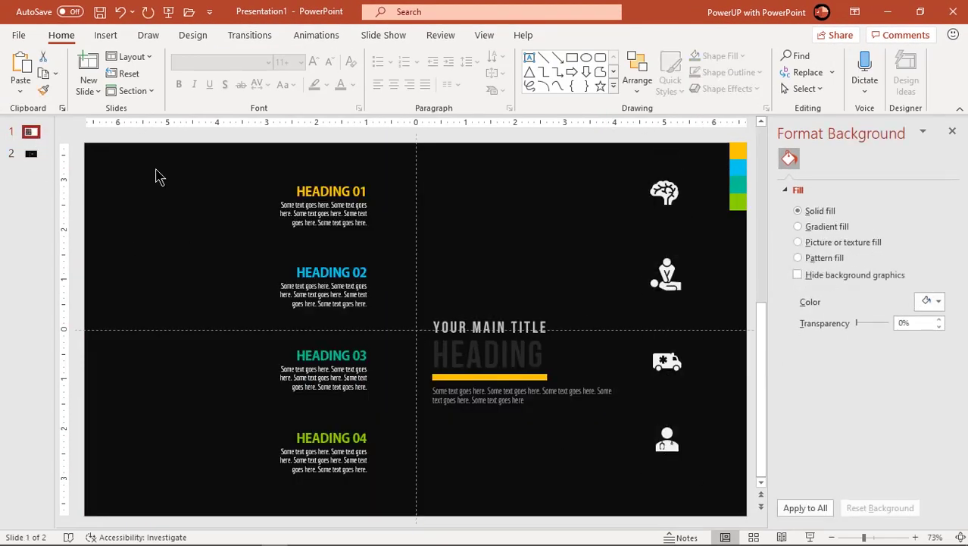
pyautogui.hotkey('ctrl', 'v')
pyautogui.click(615, 229)
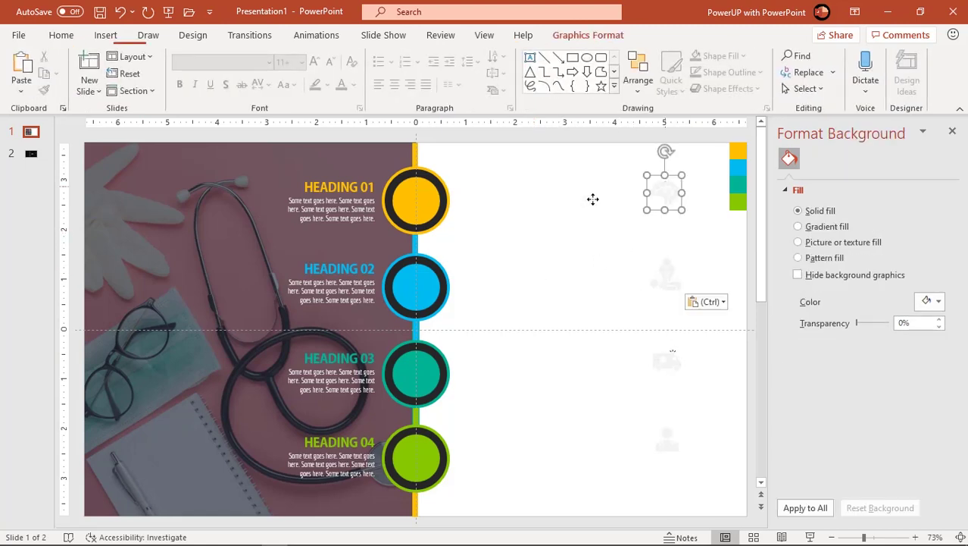
# Step: Centre the icons in the circles: brain in yellow, resuscitation in blue, ambulance in teal and doctor in lime
pyautogui.moveTo(594, 199); pyautogui.dragTo(416, 199)
pyautogui.moveTo(667, 274); pyautogui.dragTo(418, 289)
pyautogui.moveTo(667, 362); pyautogui.dragTo(416, 372)
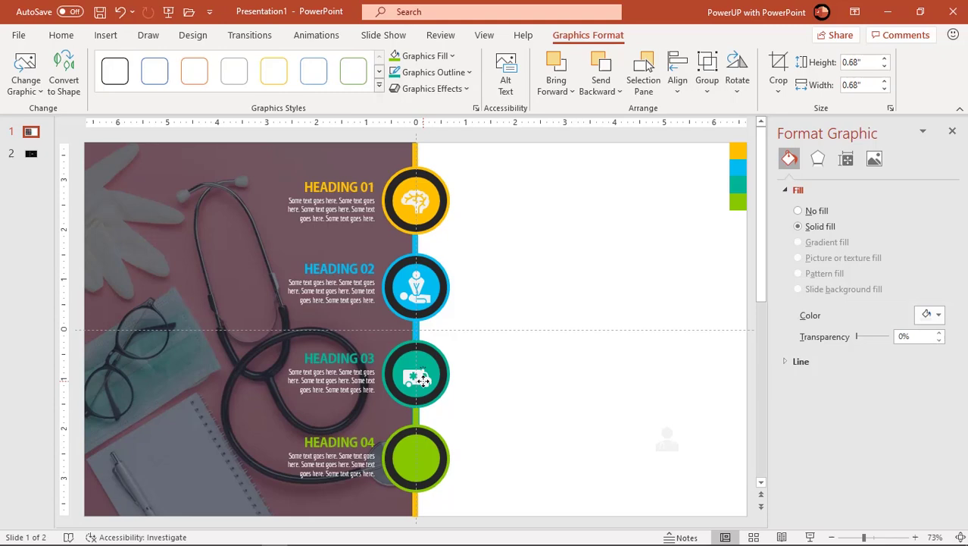
pyautogui.moveTo(666, 438); pyautogui.dragTo(418, 454)
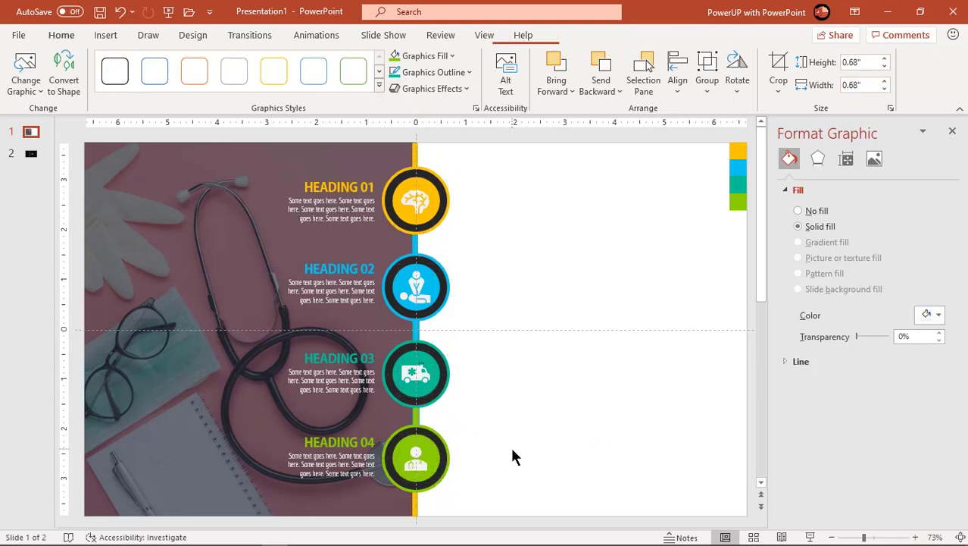
# Step: Copy the main title, HEADING text, yellow bar and paragraph from slide 2 to slide 1 and place them mid-way on the white half
pyautogui.click(31, 153)
pyautogui.click(491, 324)
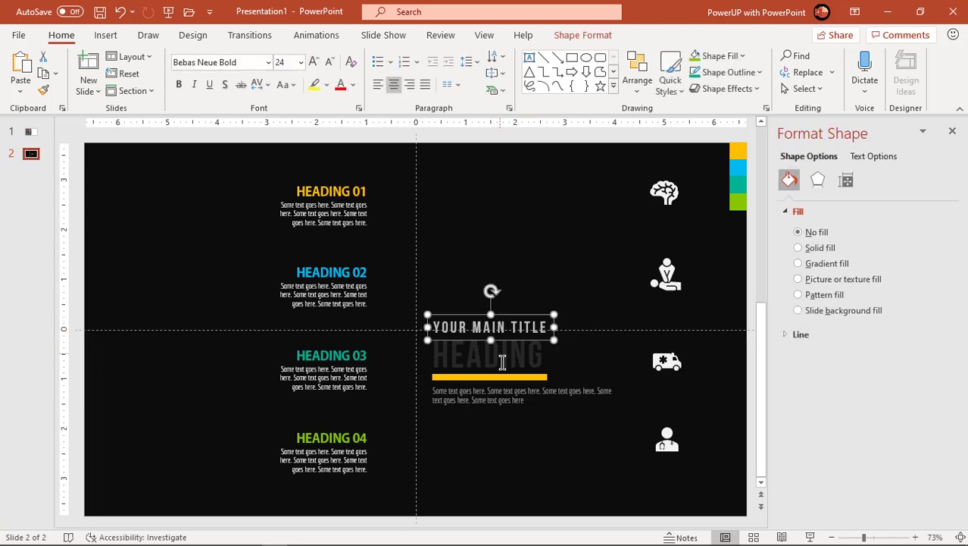
pyautogui.keyDown('shift'); pyautogui.click(523, 355); pyautogui.keyUp('shift')
pyautogui.keyDown('shift'); pyautogui.click(523, 377); pyautogui.keyUp('shift')
pyautogui.keyDown('shift'); pyautogui.click(523, 399); pyautogui.keyUp('shift')
pyautogui.hotkey('ctrl', 'c')
pyautogui.click(31, 131)
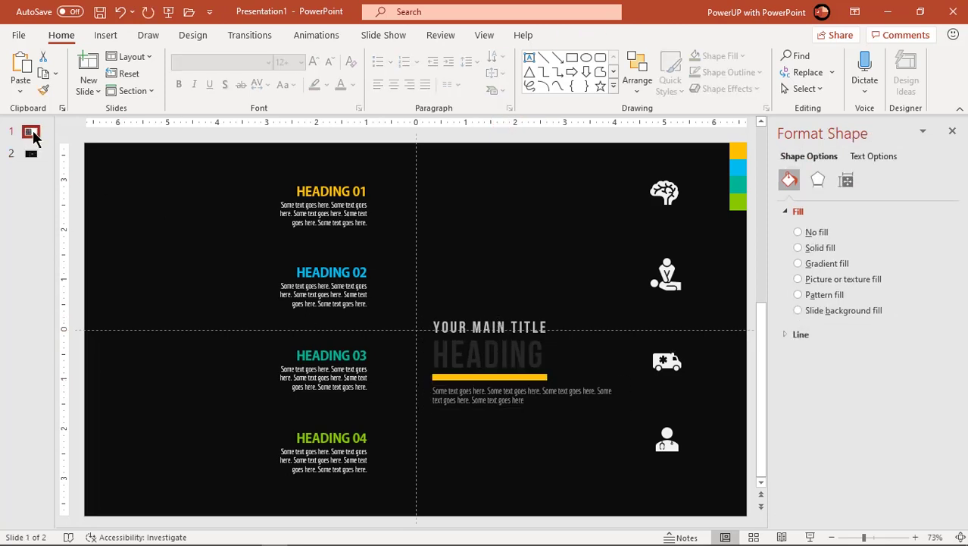
pyautogui.hotkey('ctrl', 'v')
pyautogui.moveTo(538, 410); pyautogui.dragTo(614, 341)
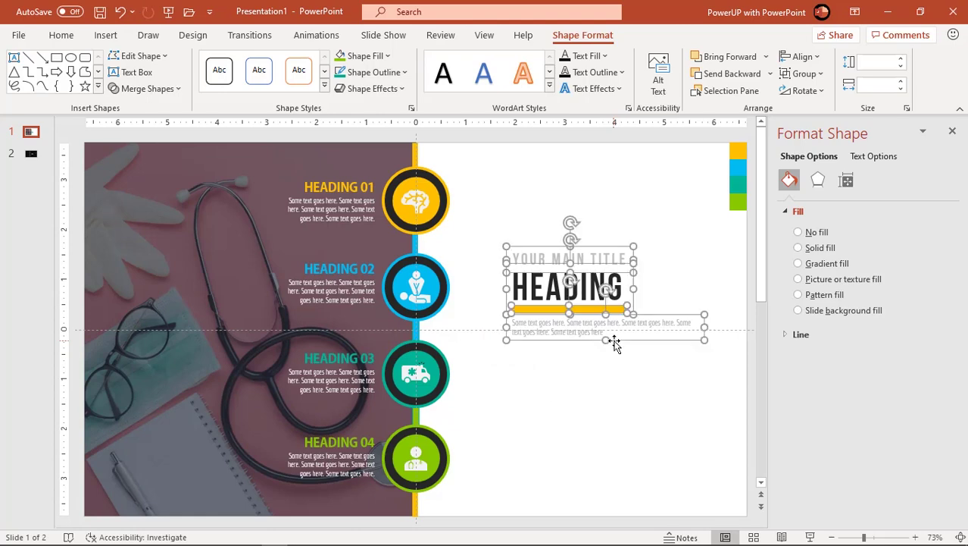
# Step: Delete the four colour swatches from the corner of slide 1
pyautogui.click(664, 222)
pyautogui.moveTo(695, 135); pyautogui.dragTo(752, 235)
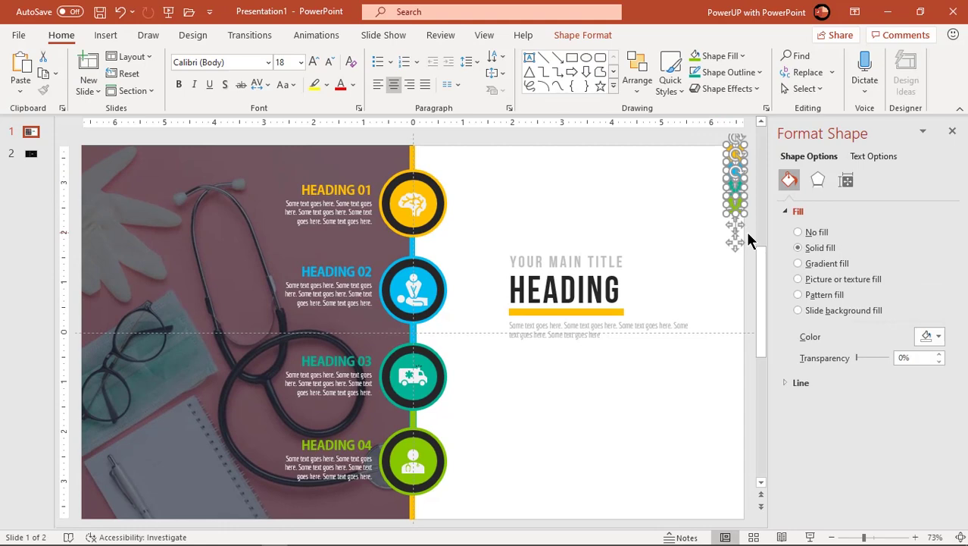
pyautogui.press('Delete')
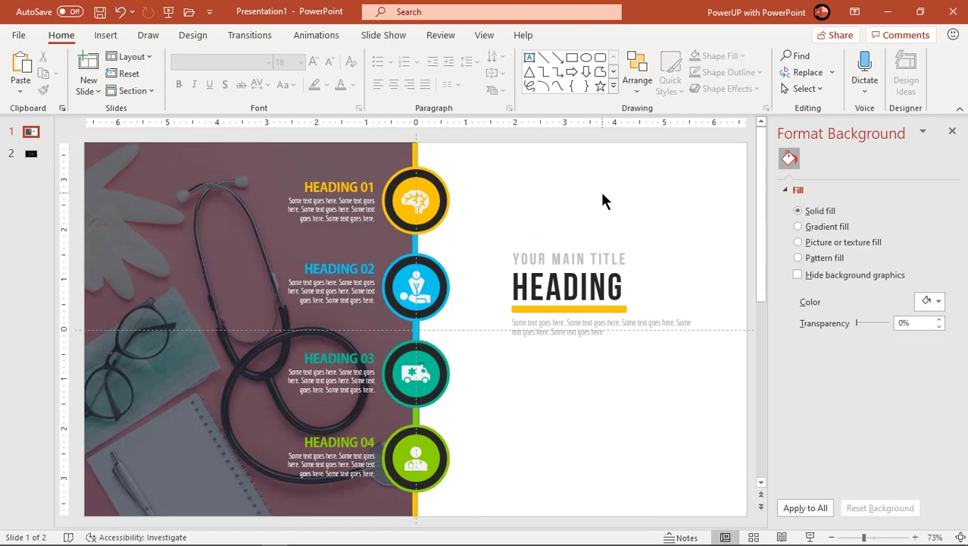
# Step: Show the Animation Pane and make it slightly narrower to give the slide more room
pyautogui.click(323, 40)
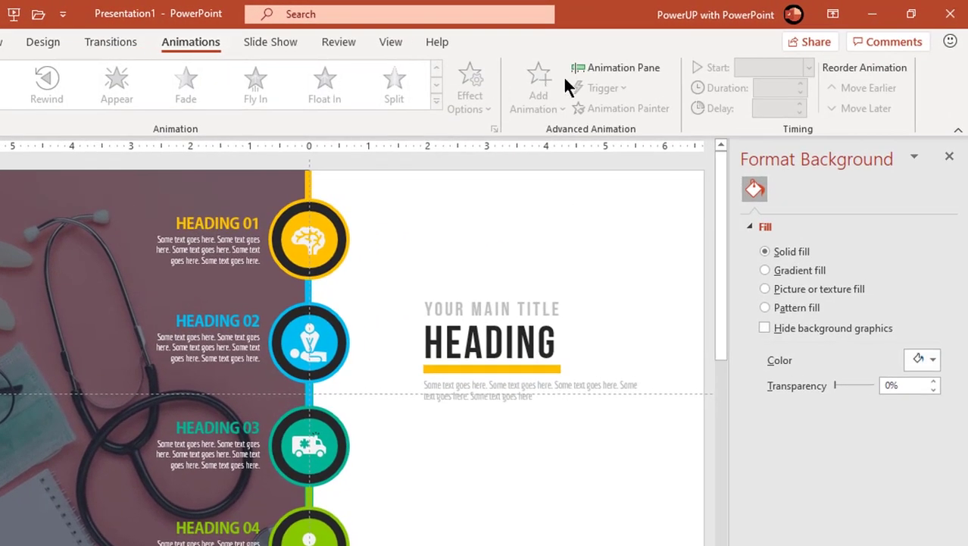
pyautogui.click(602, 65)
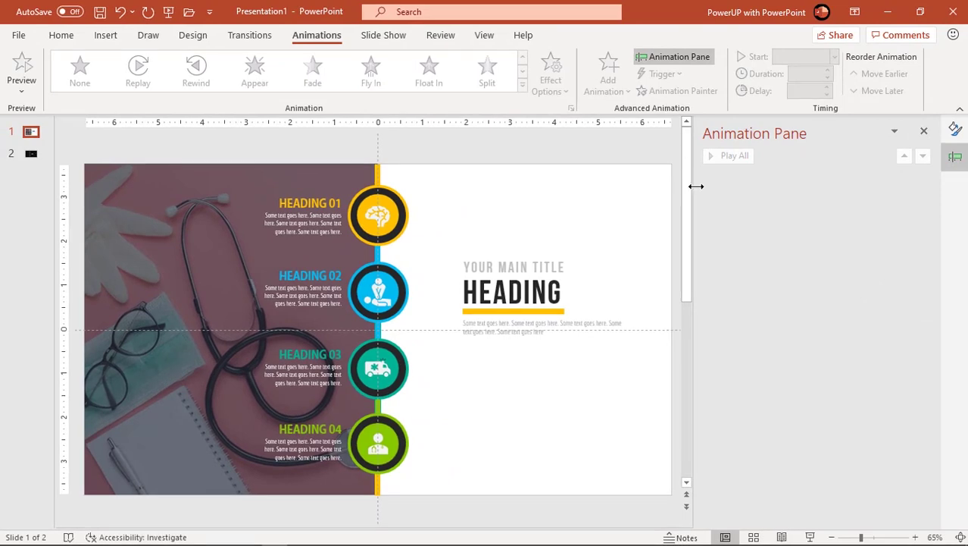
pyautogui.moveTo(695, 186); pyautogui.dragTo(717, 193)
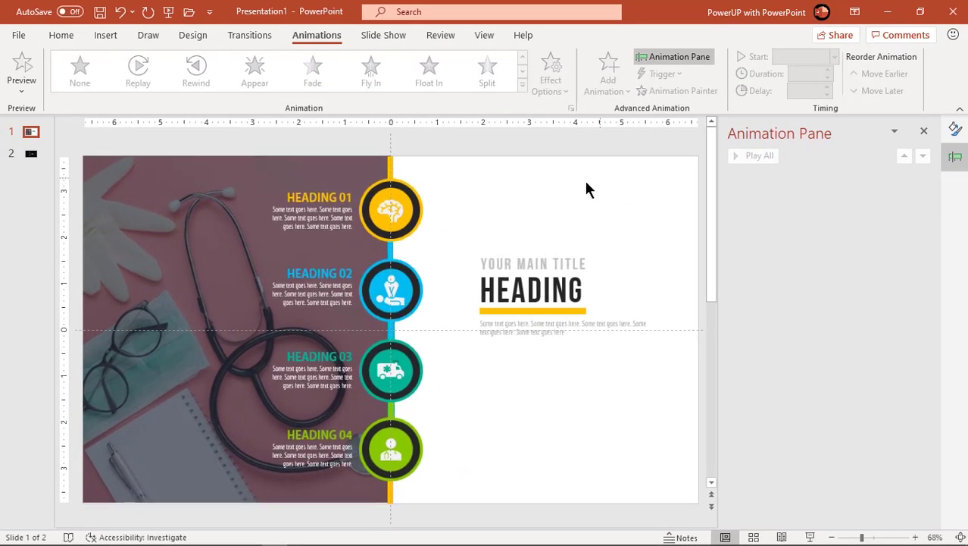
# Step: Shift the dark overlay aside and give the picture beneath it a Wipe entrance with a 1-second duration
pyautogui.click(222, 201)
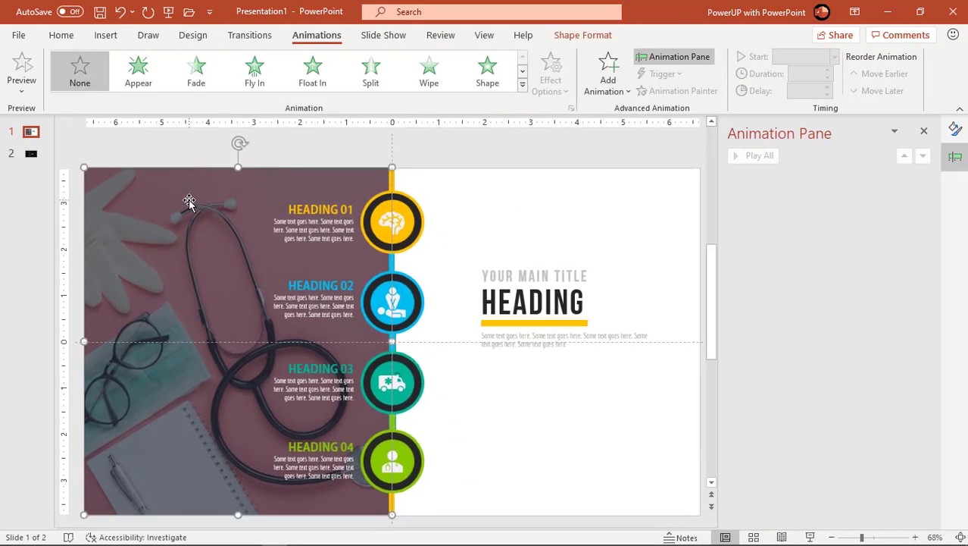
pyautogui.moveTo(190, 200); pyautogui.dragTo(158, 161)
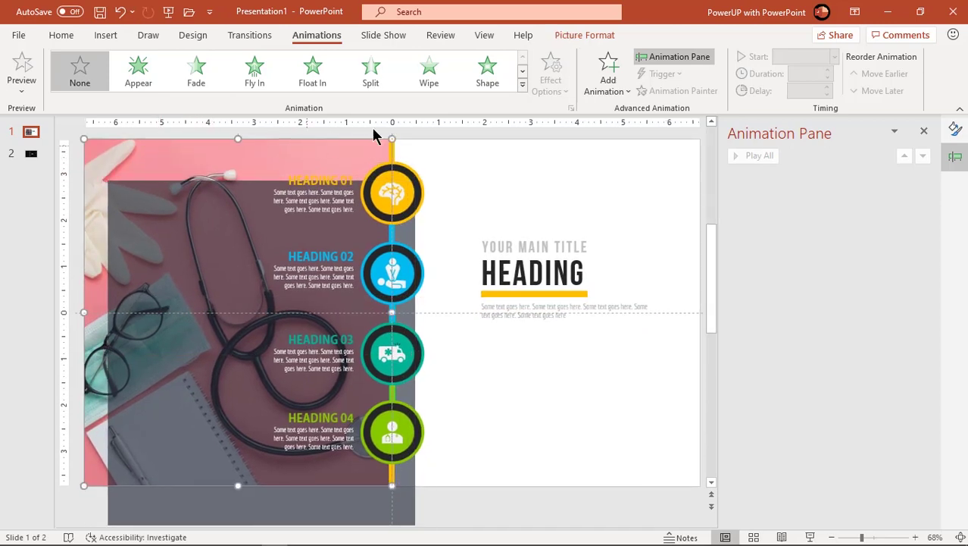
pyautogui.click(429, 72)
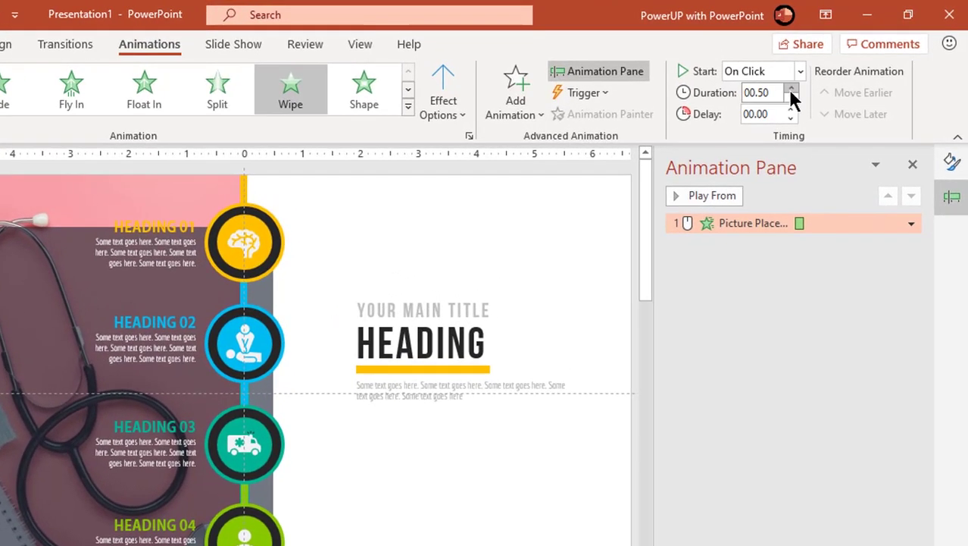
pyautogui.click(791, 89)
pyautogui.click(791, 89)
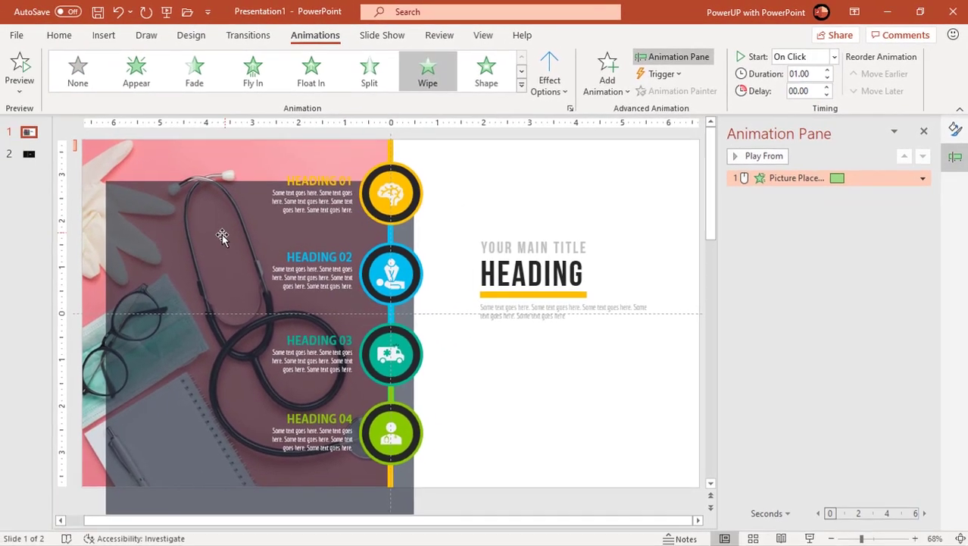
# Step: Move the dark overlay back over the picture and give it a Wipe entrance with the direction From Top
pyautogui.moveTo(222, 234); pyautogui.dragTo(174, 232)
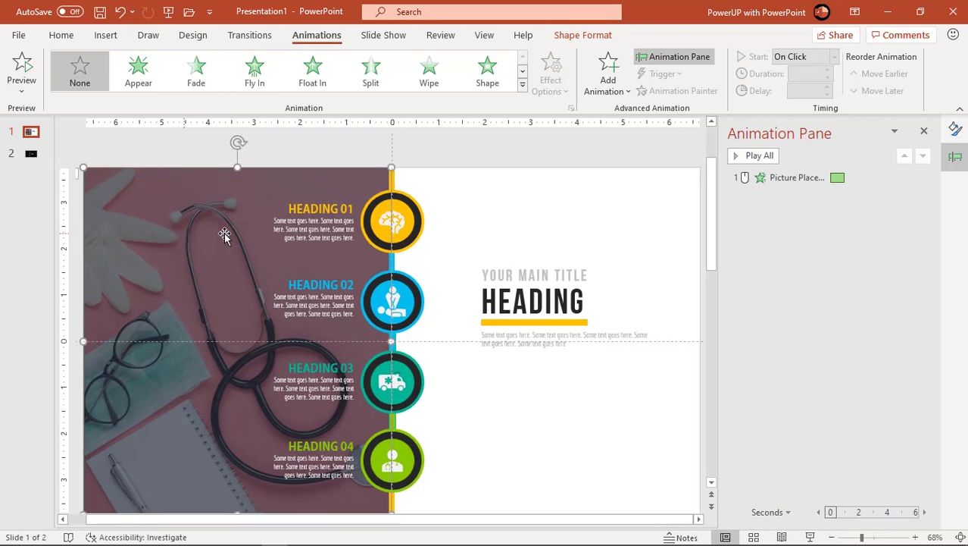
pyautogui.click(424, 82)
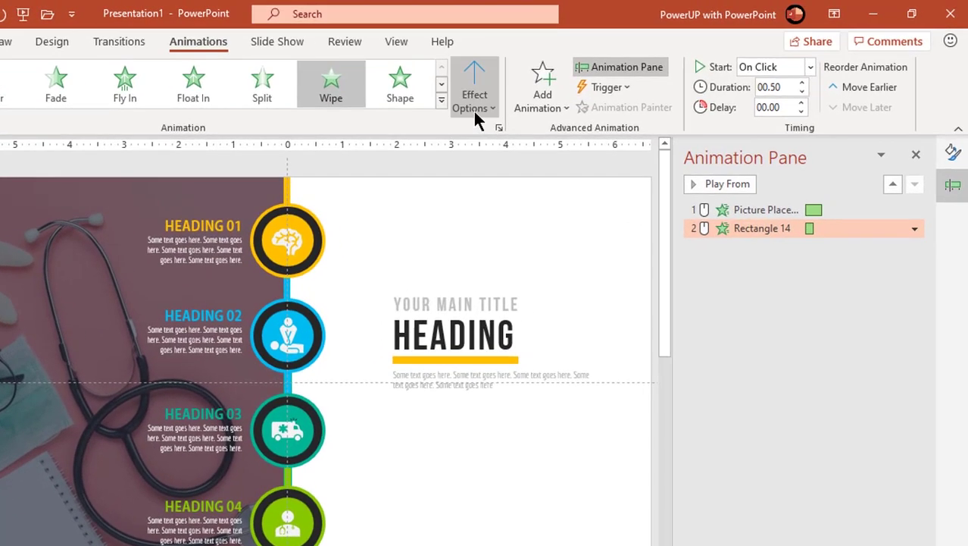
pyautogui.click(523, 96)
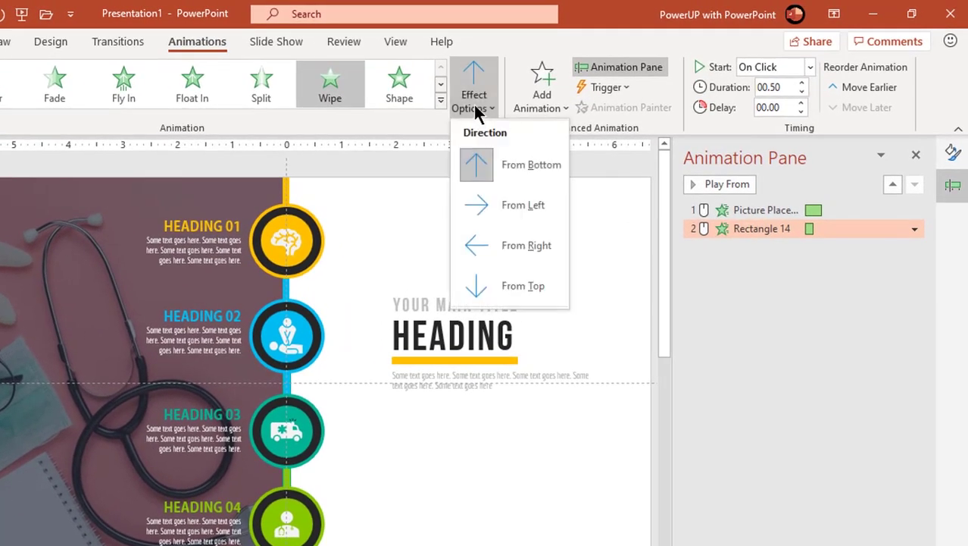
pyautogui.click(494, 284)
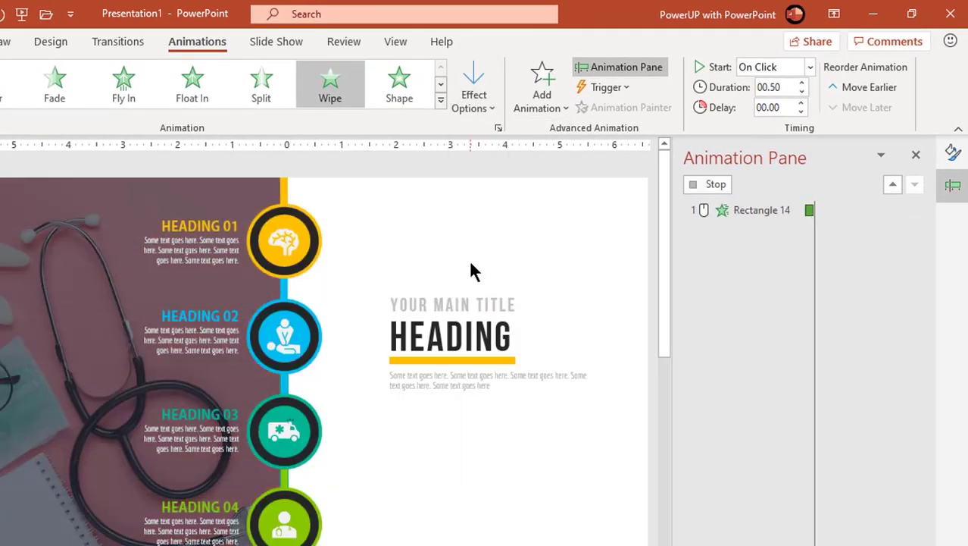
# Step: Set the overlay's Wipe to start With Previous with a 1-second duration, and select the picture's animation for a preview
pyautogui.click(810, 67)
pyautogui.click(783, 108)
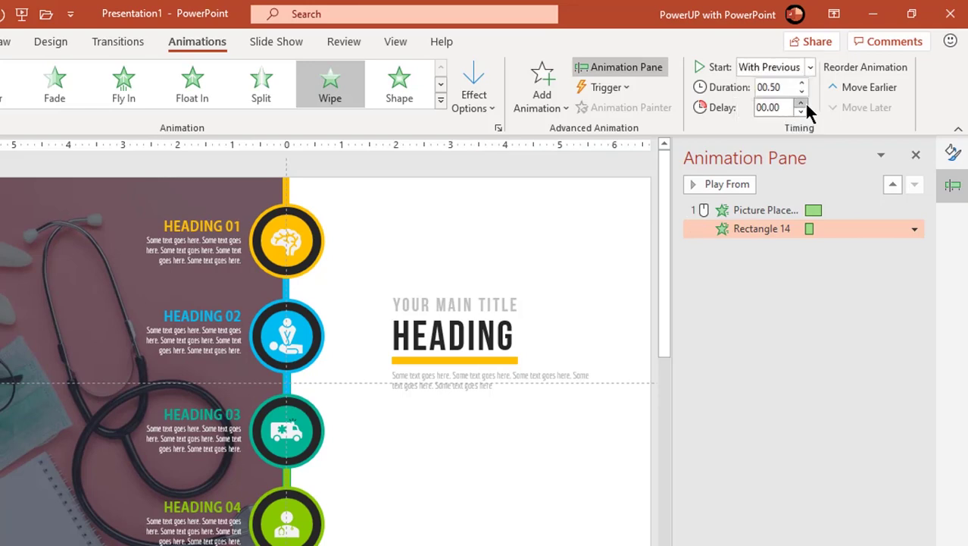
pyautogui.click(802, 83)
pyautogui.click(803, 82)
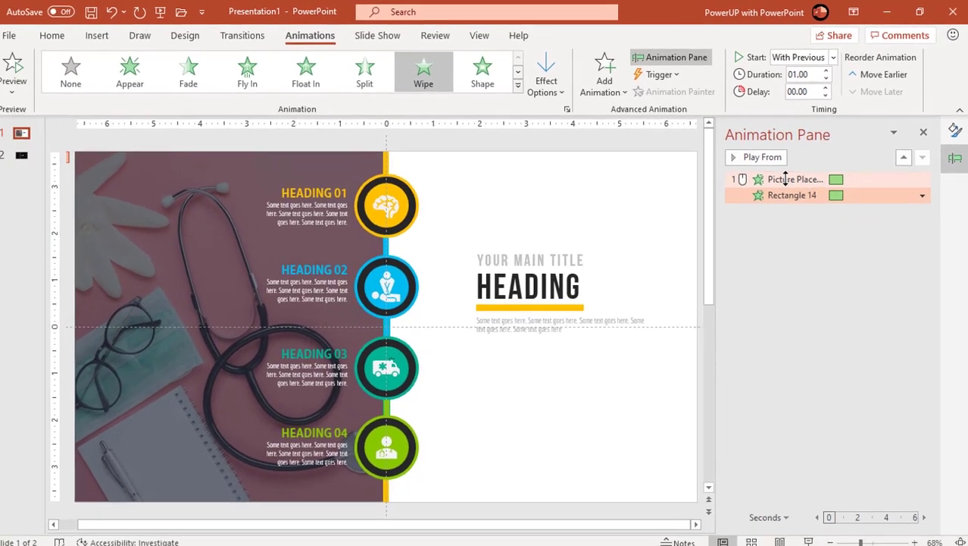
pyautogui.click(758, 202)
pyautogui.click(744, 183)
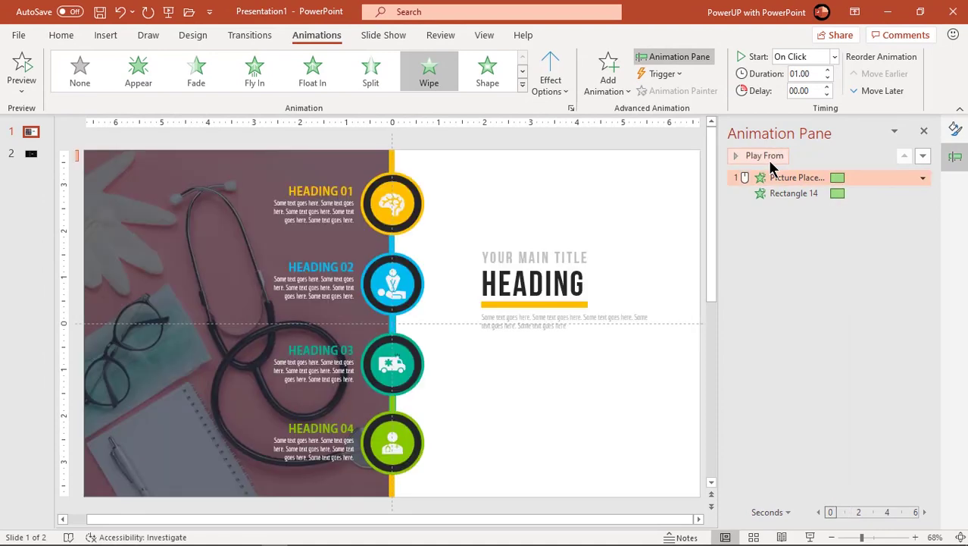
# Step: Apply a Wipe entrance with the direction From Top to the yellow connector bar above the first circle
pyautogui.click(392, 157)
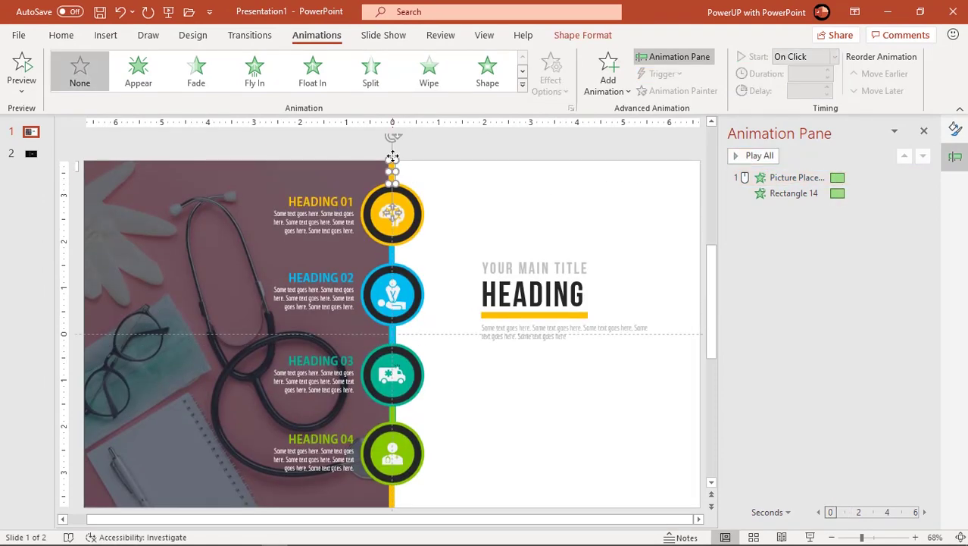
pyautogui.click(432, 80)
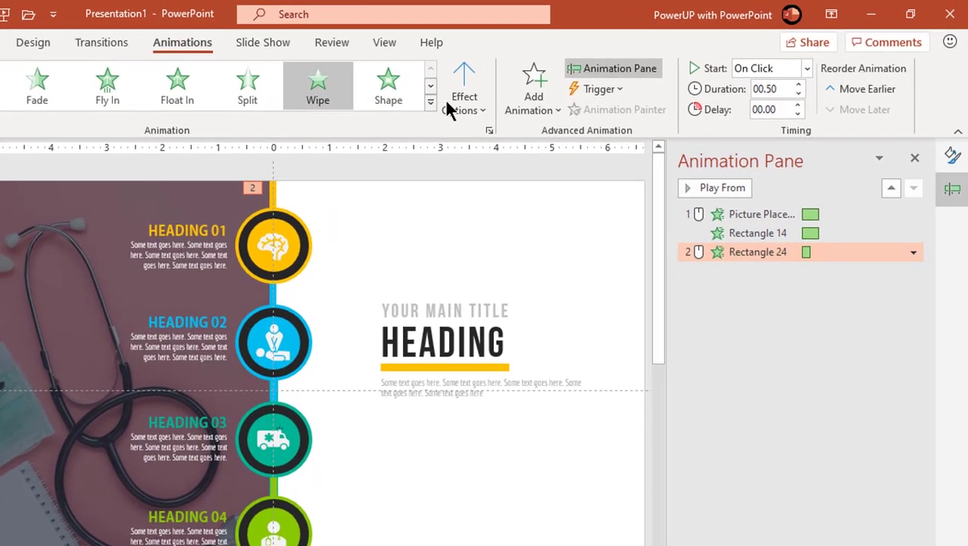
pyautogui.click(551, 87)
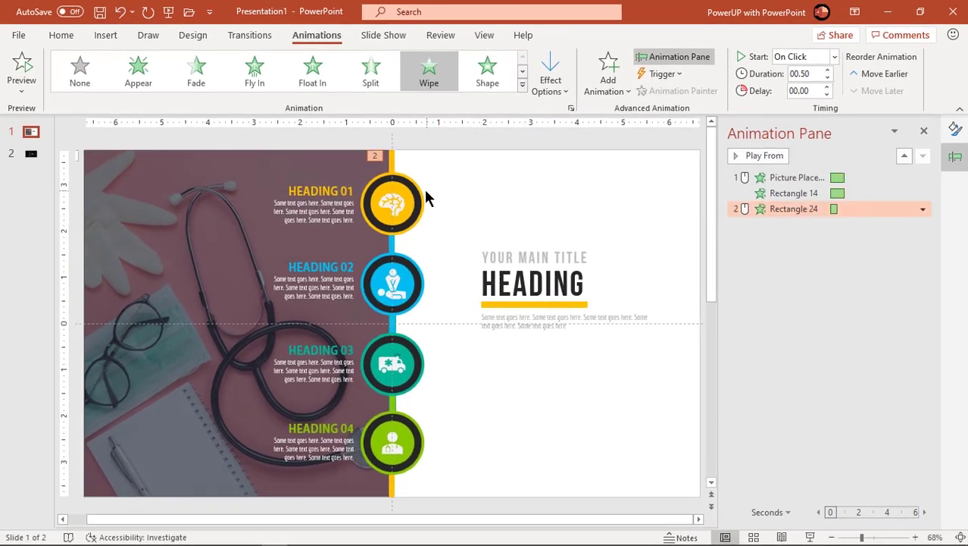
# Step: Apply a Zoom entrance to both the outer and inner circles of the yellow HEADING 01 item
pyautogui.click(409, 189)
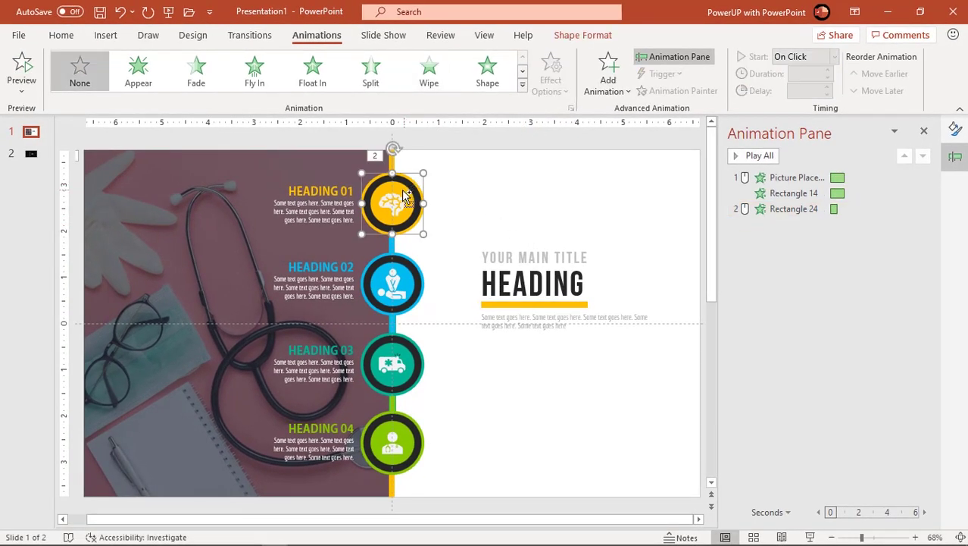
pyautogui.click(397, 182)
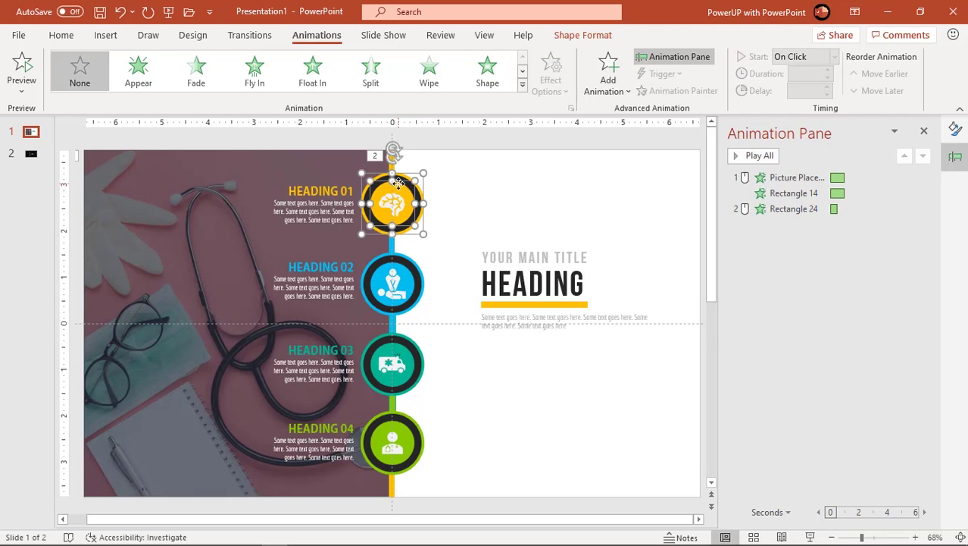
pyautogui.click(522, 84)
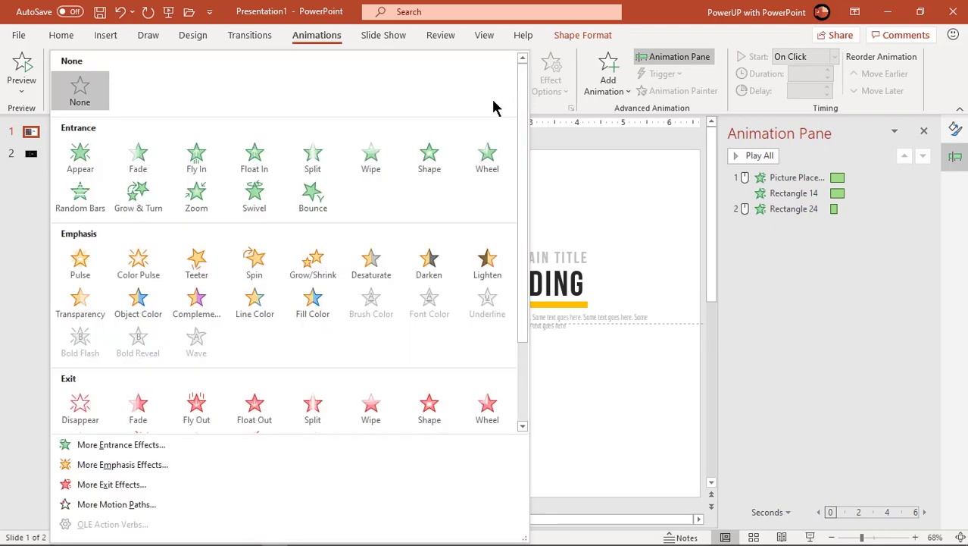
pyautogui.click(196, 199)
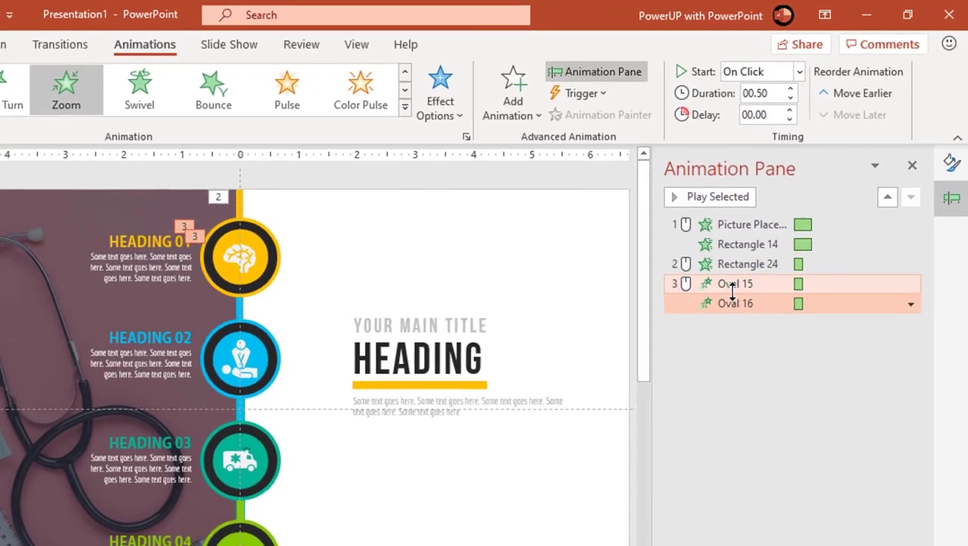
# Step: Start the outer yellow circle's Zoom After Previous and delay the inner circle's Zoom by 0.25 seconds
pyautogui.click(782, 223)
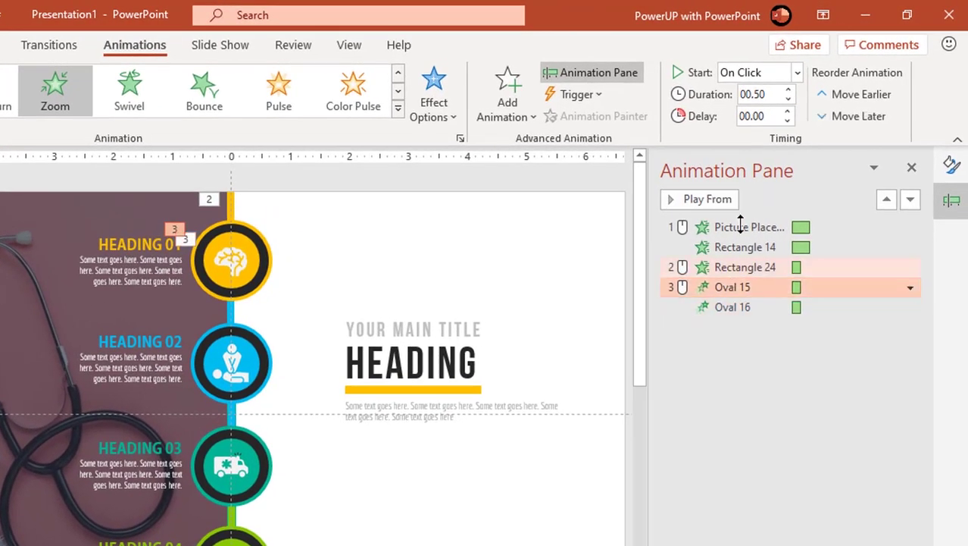
pyautogui.click(796, 72)
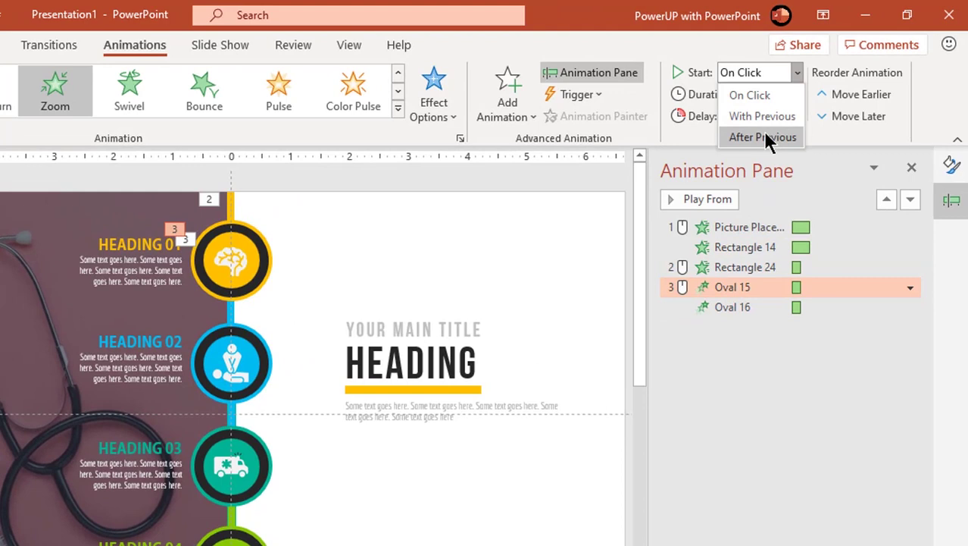
pyautogui.click(763, 137)
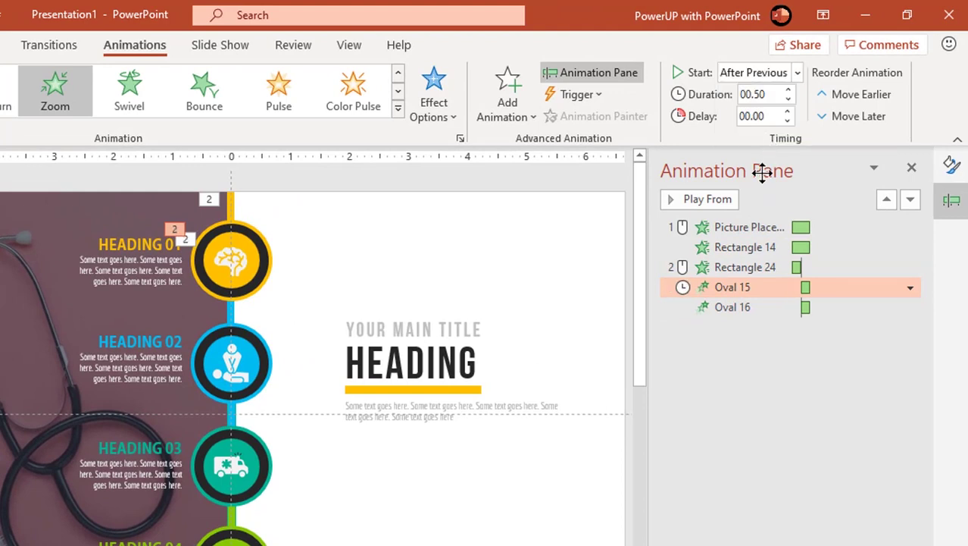
pyautogui.click(739, 307)
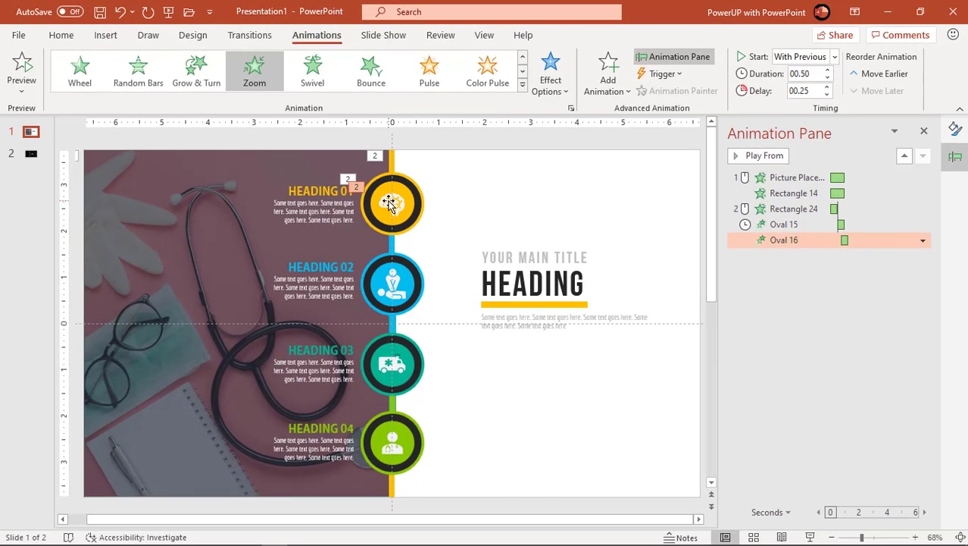
# Step: Apply a Zoom entrance to the brain icon and set it to start After Previous
pyautogui.click(389, 203)
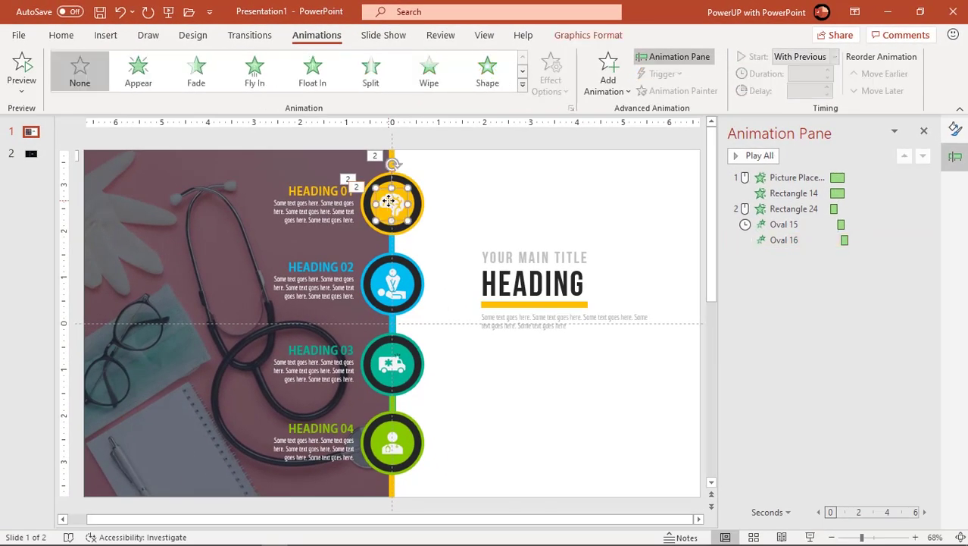
pyautogui.click(523, 86)
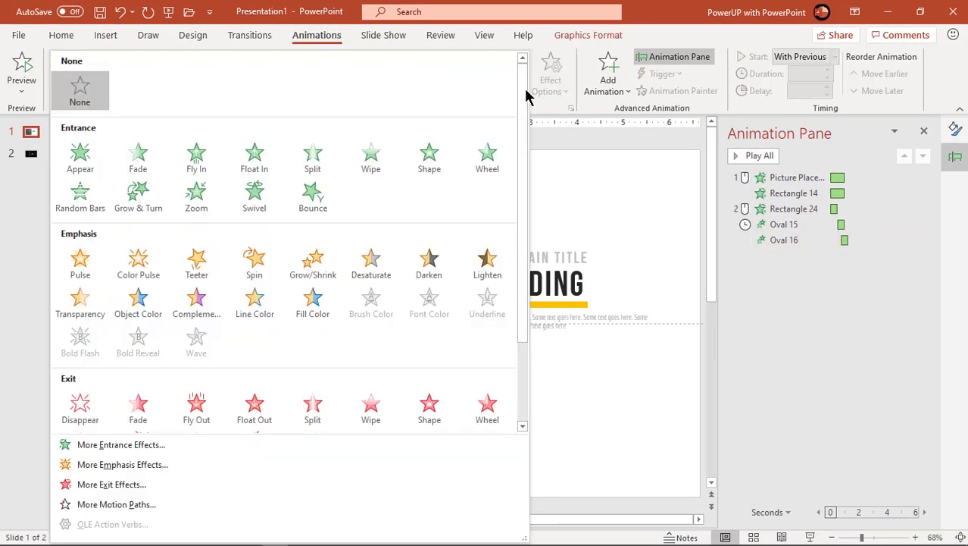
pyautogui.click(209, 203)
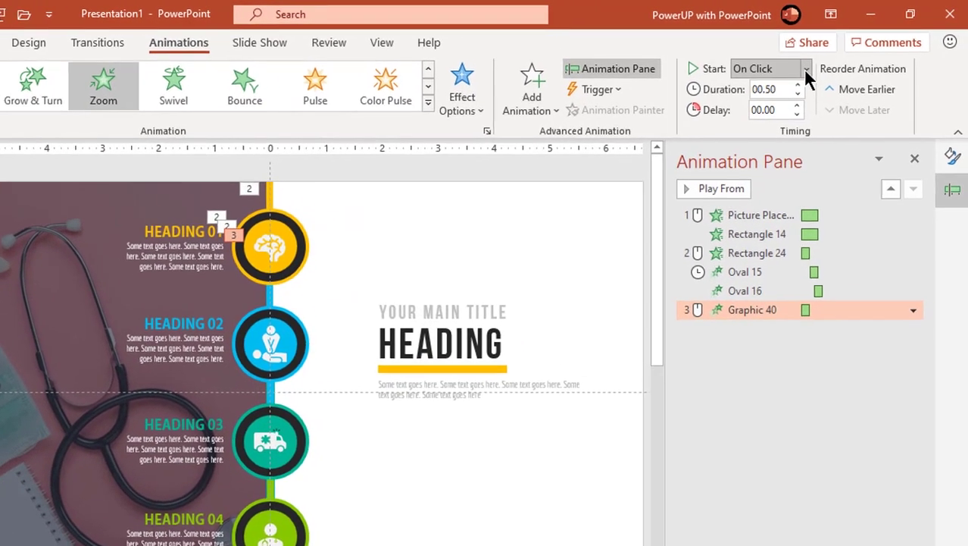
pyautogui.click(835, 57)
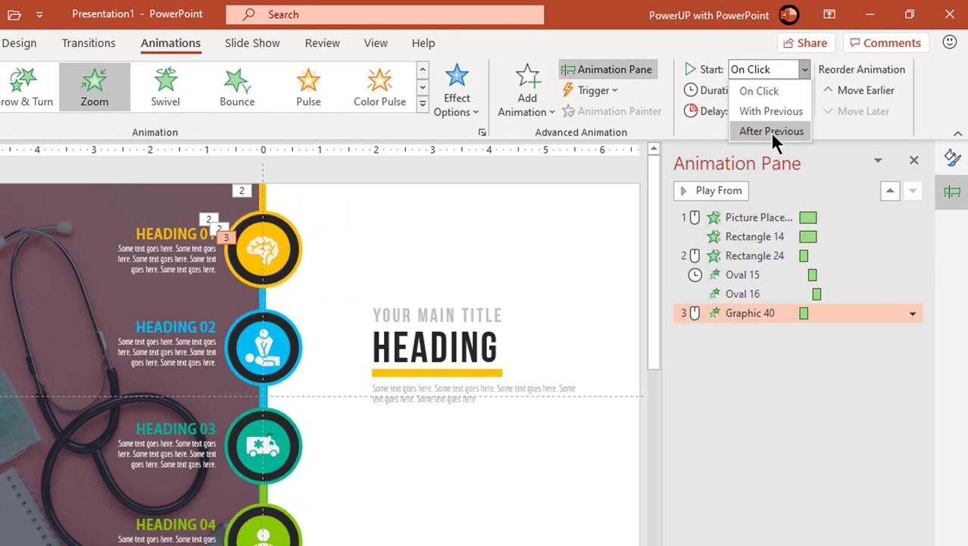
pyautogui.click(772, 131)
# Step: Apply a Split entrance with the Vertical Out direction to the HEADING 01 text box and start it With Previous
pyautogui.click(187, 272)
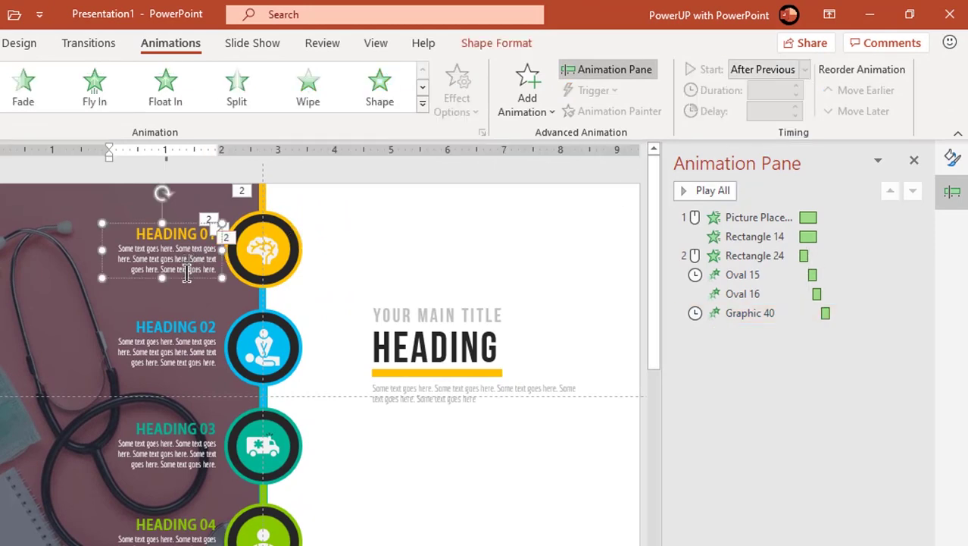
pyautogui.click(185, 276)
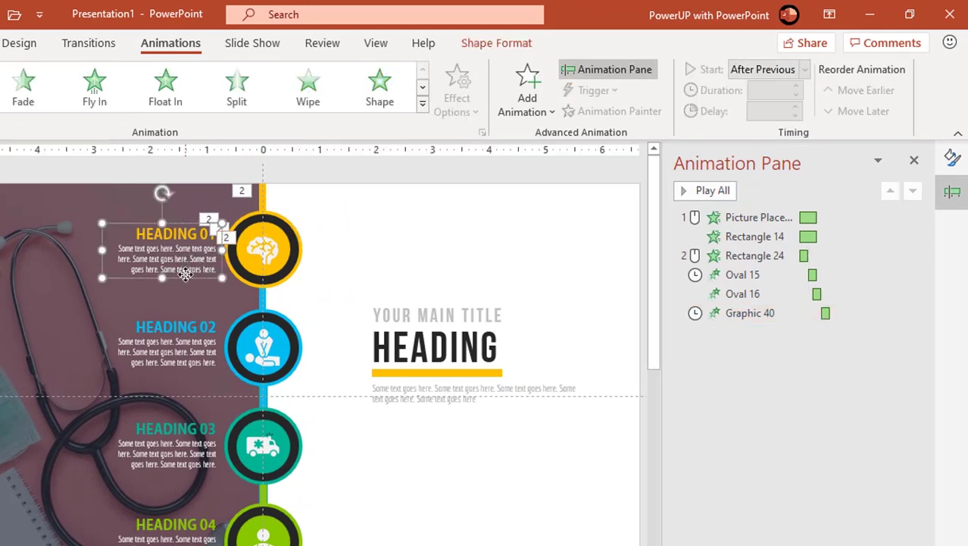
pyautogui.click(236, 97)
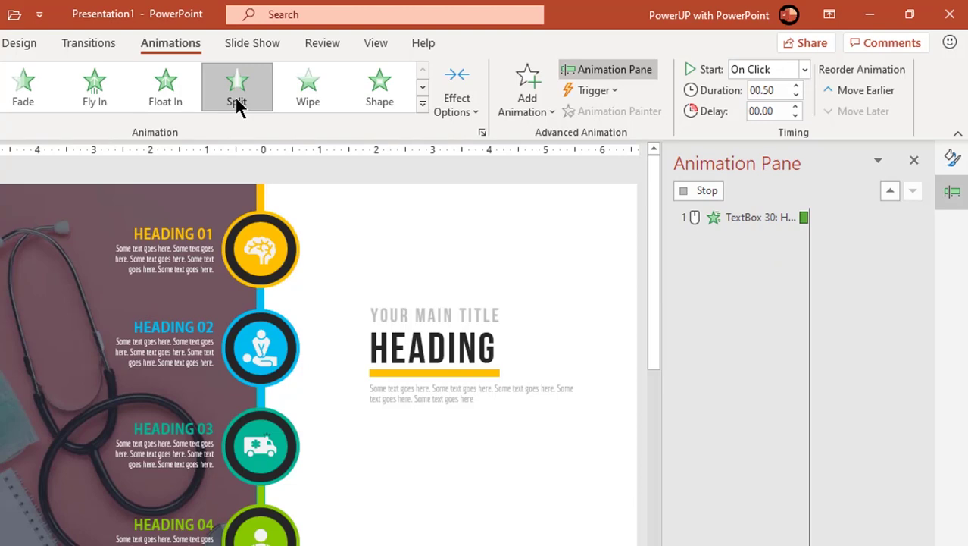
pyautogui.click(464, 107)
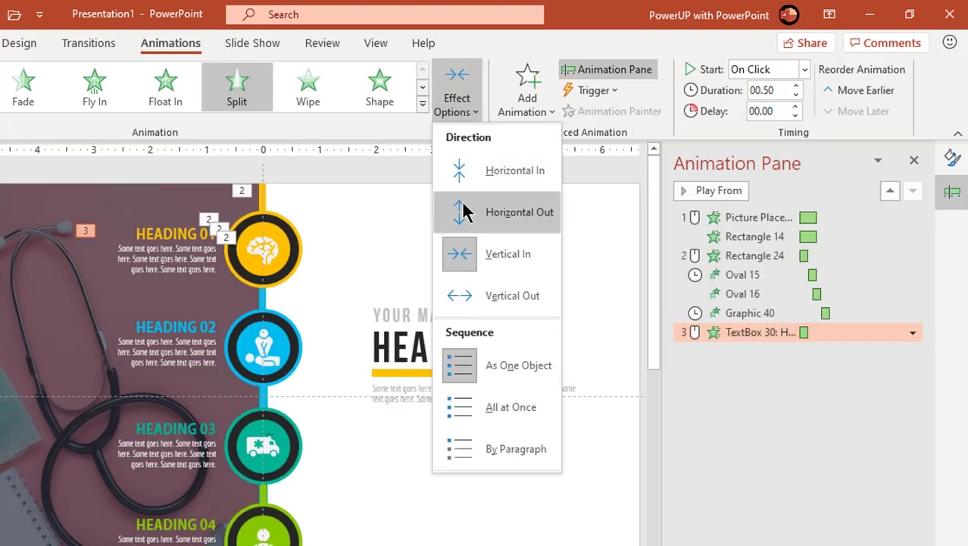
pyautogui.click(479, 287)
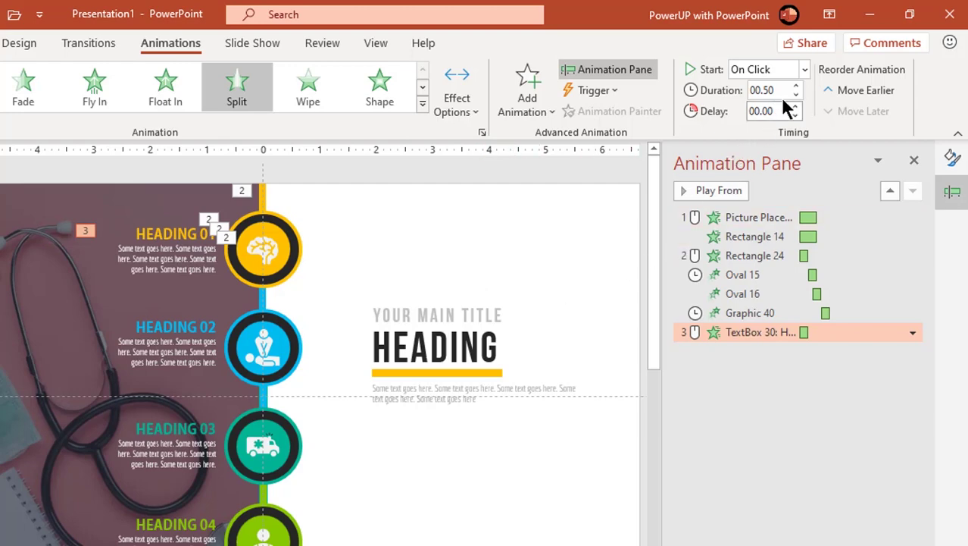
pyautogui.click(802, 71)
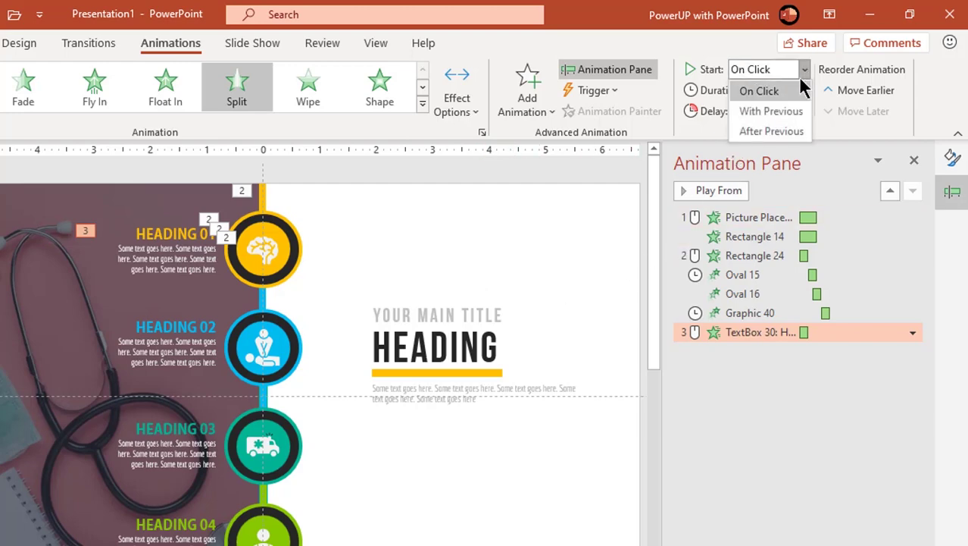
pyautogui.click(771, 111)
# Step: Preview the slide's animation sequence starting from the picture placeholder's entrance
pyautogui.click(758, 217)
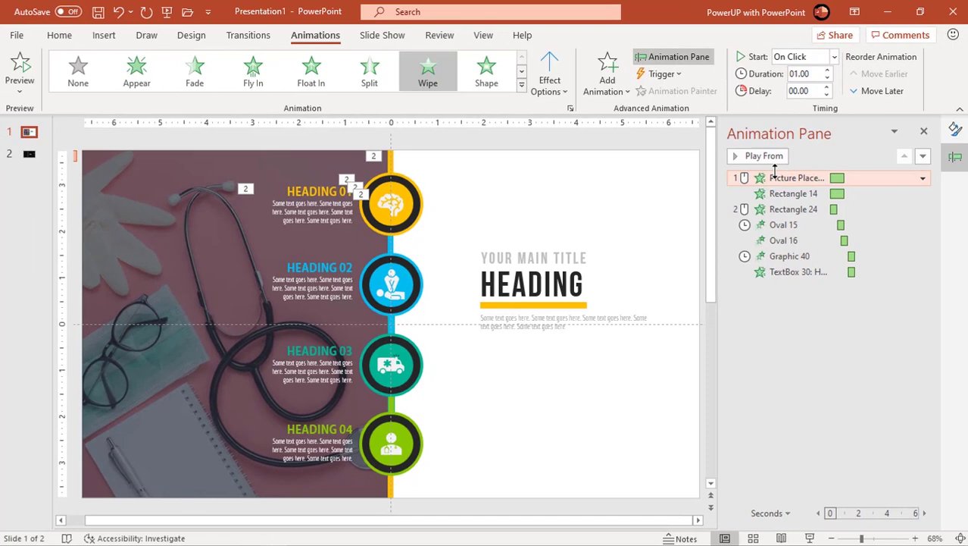
pyautogui.click(766, 156)
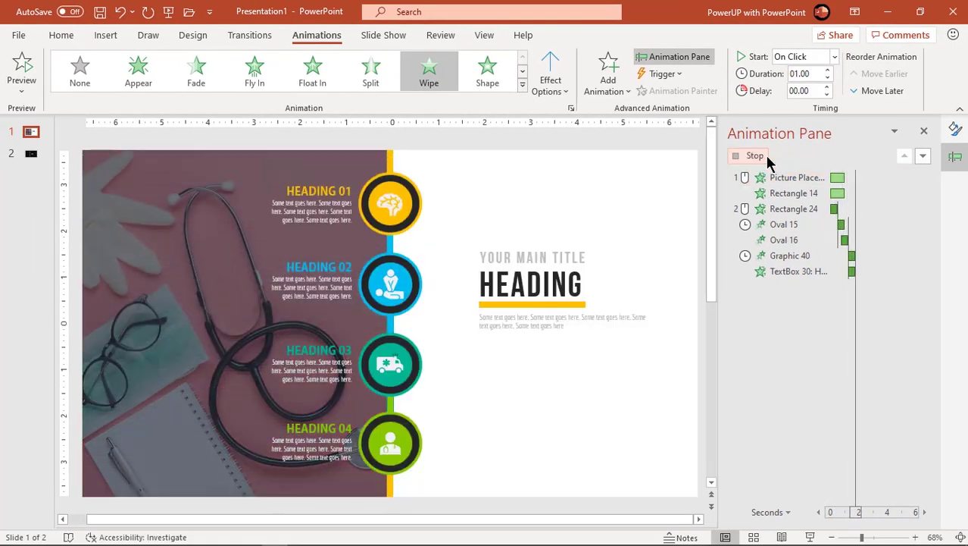
pyautogui.click(490, 188)
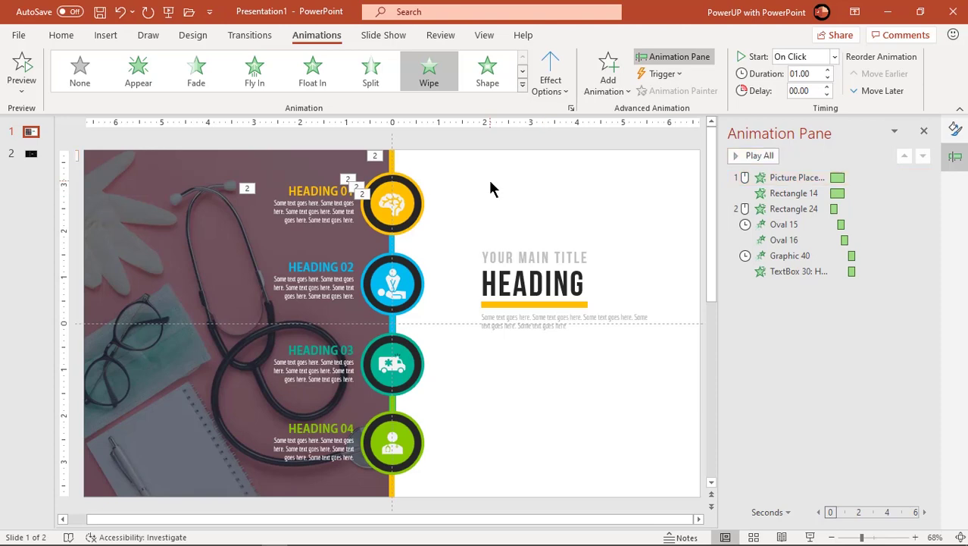
# Step: Copy the yellow top connector bar's Wipe animation to the blue bar between the first and second circles with Animation Painter
pyautogui.click(392, 160)
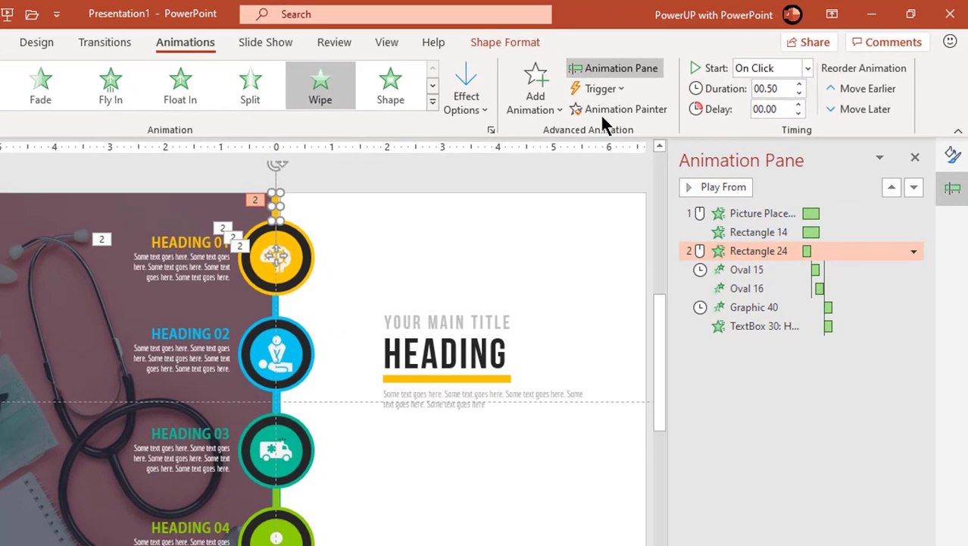
pyautogui.click(675, 89)
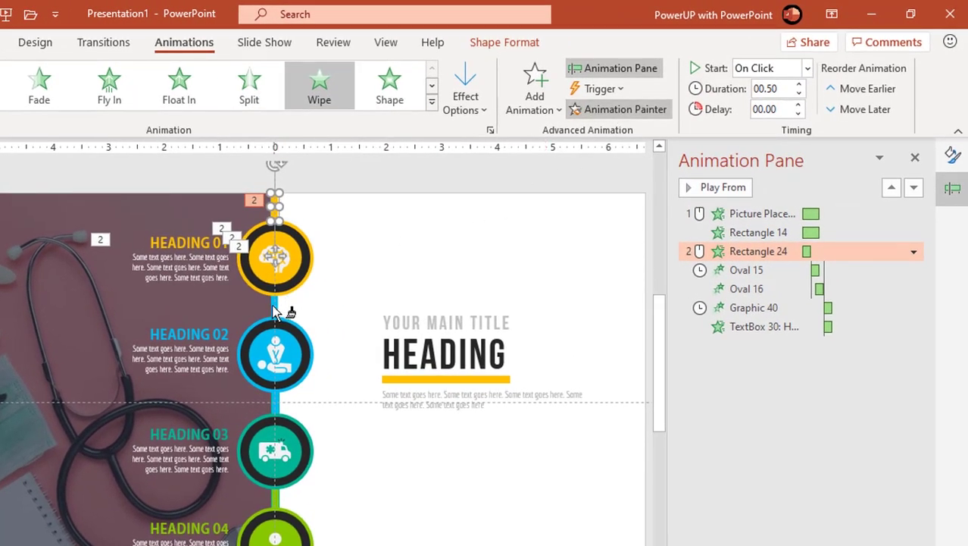
pyautogui.click(276, 303)
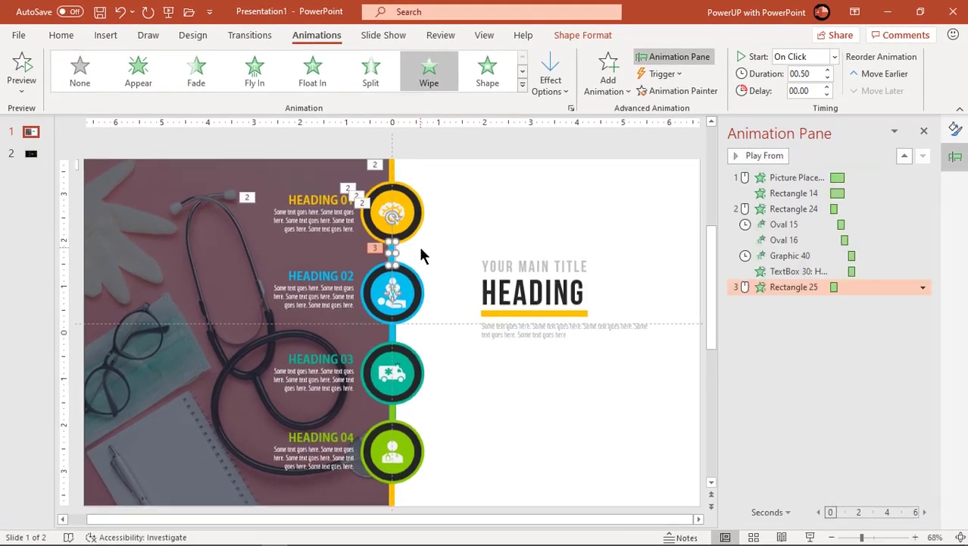
# Step: Apply a Zoom entrance to both the outer and inner circles of the blue HEADING 02 item
pyautogui.click(409, 268)
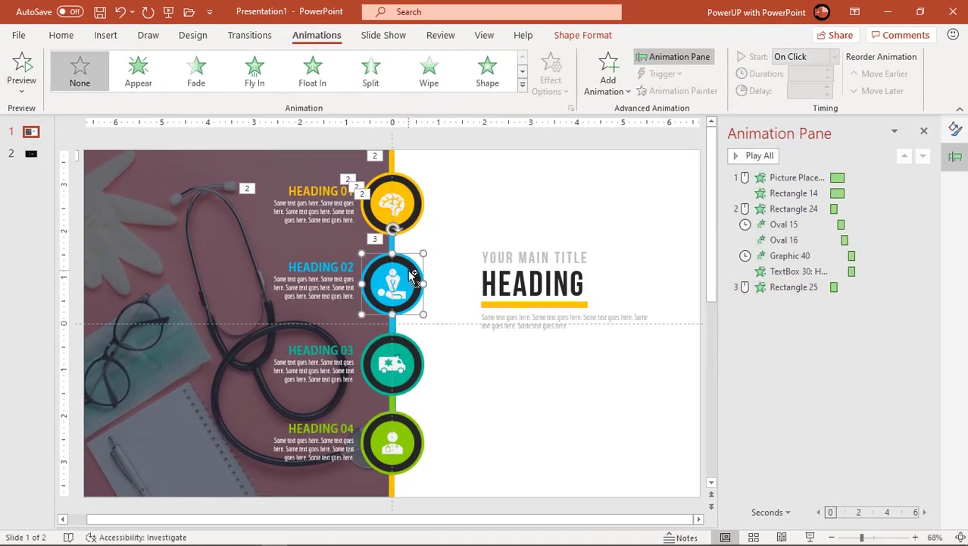
pyautogui.click(409, 271)
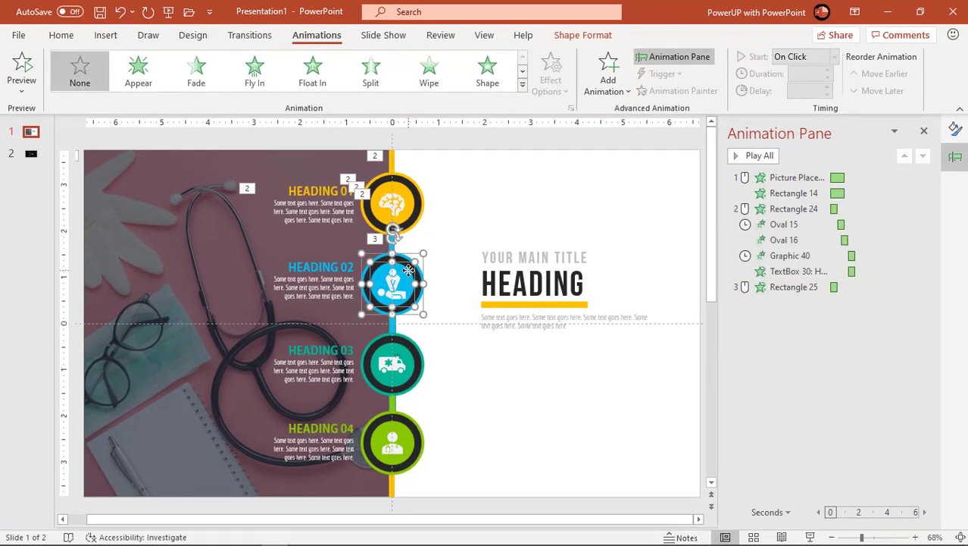
pyautogui.click(523, 85)
pyautogui.press('Escape')
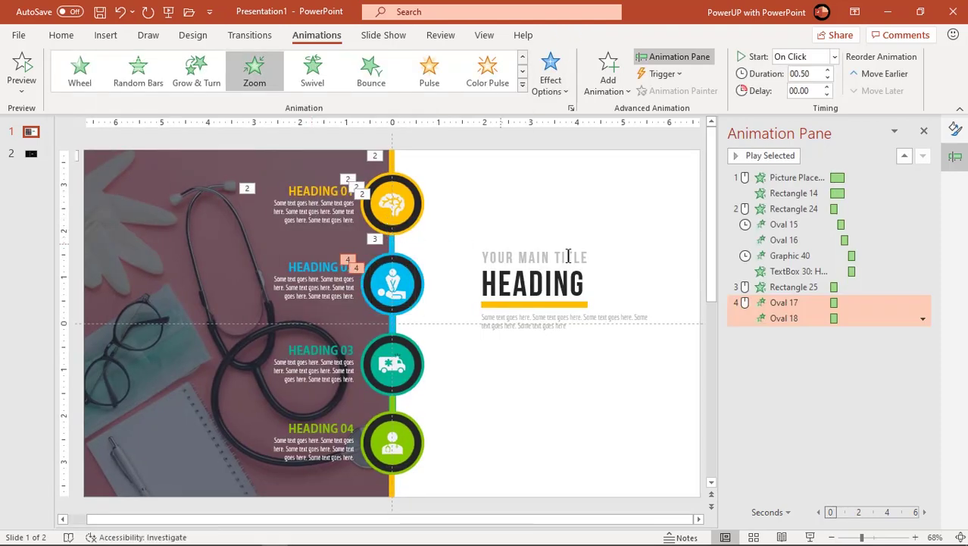
# Step: Start the outer blue circle's Zoom After Previous and delay the inner blue circle's Zoom by 0.25 seconds
pyautogui.click(834, 57)
pyautogui.click(817, 107)
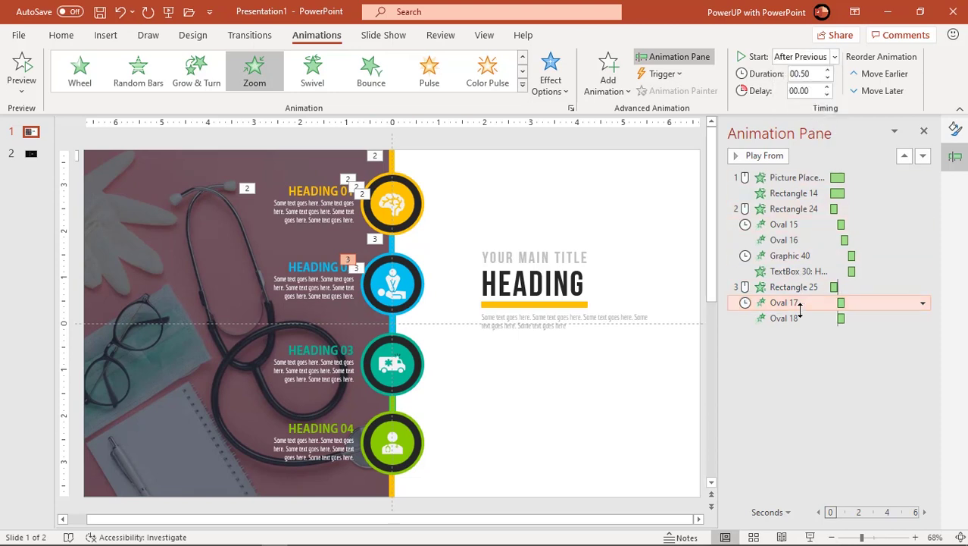
pyautogui.click(788, 317)
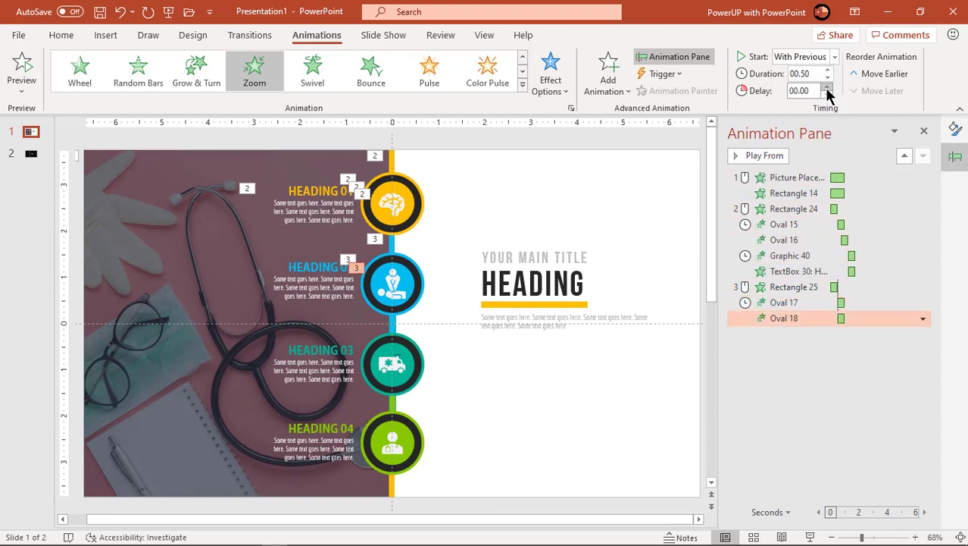
# Step: Use Animation Painter to copy the brain icon's Zoom to the CPR icon and the HEADING 01 text's Split to the HEADING 02 text
pyautogui.click(394, 204)
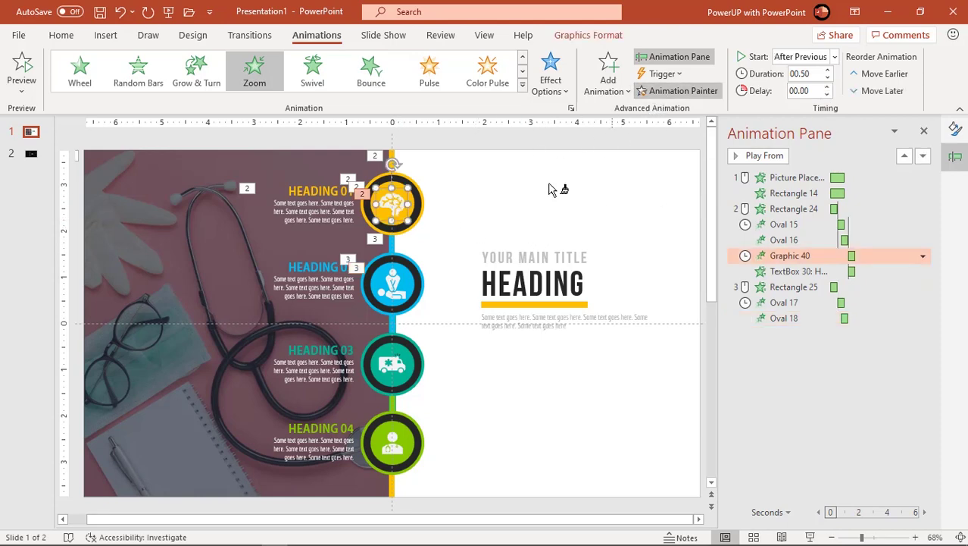
pyautogui.click(394, 285)
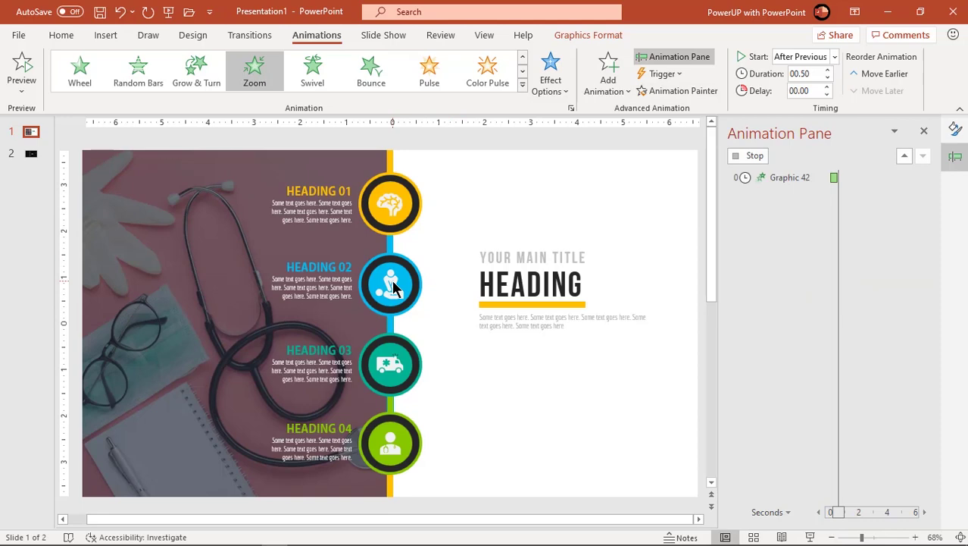
pyautogui.click(346, 224)
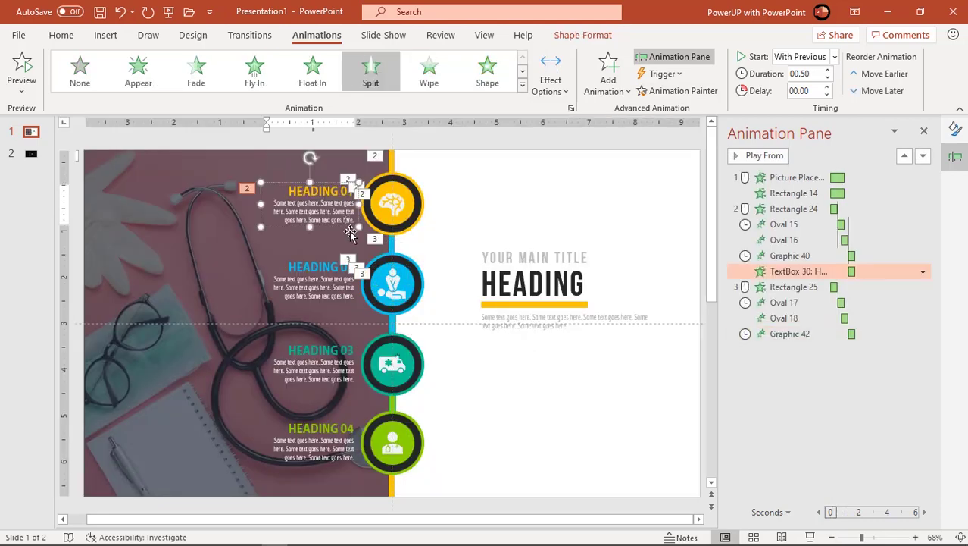
pyautogui.click(676, 91)
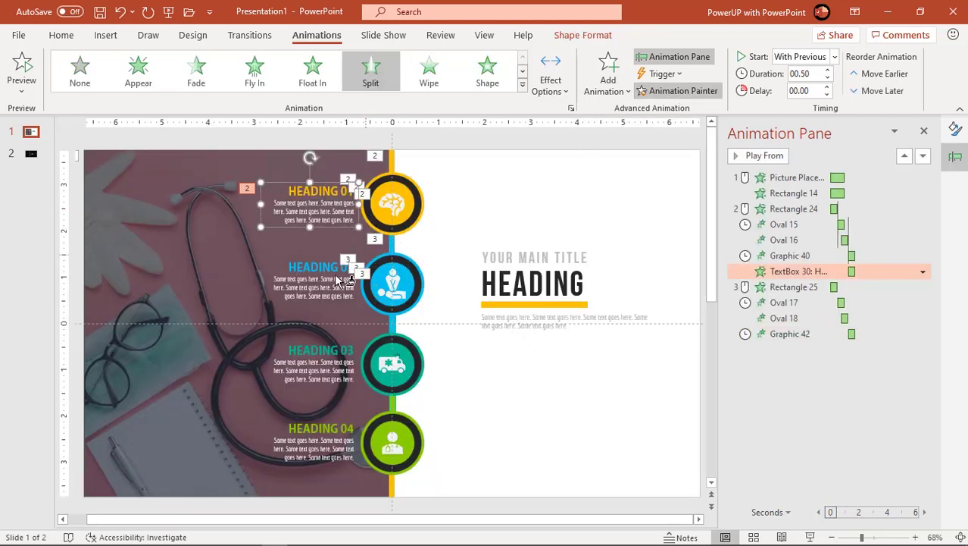
pyautogui.click(325, 282)
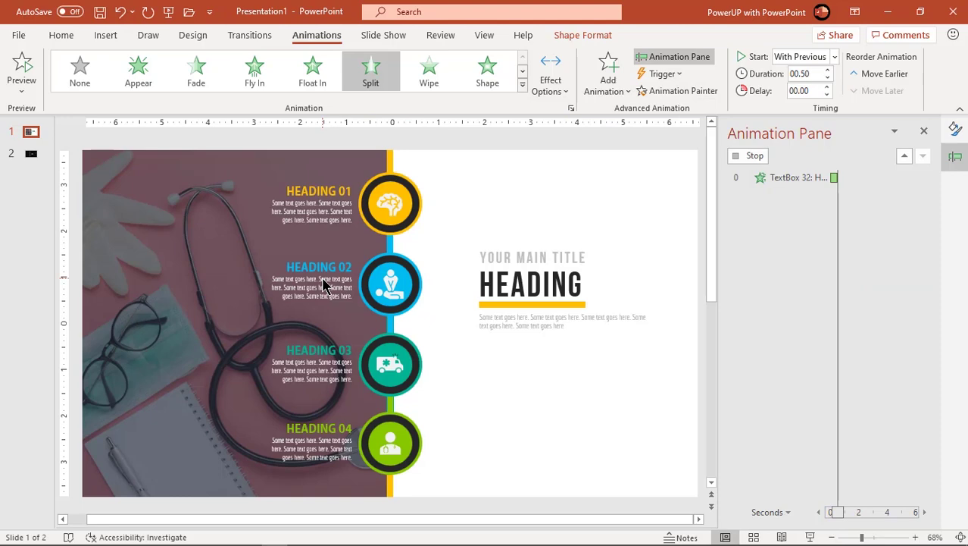
# Step: Copy the Wipe animation from the upper blue connector bar to the bar between the second and third circles
pyautogui.click(392, 240)
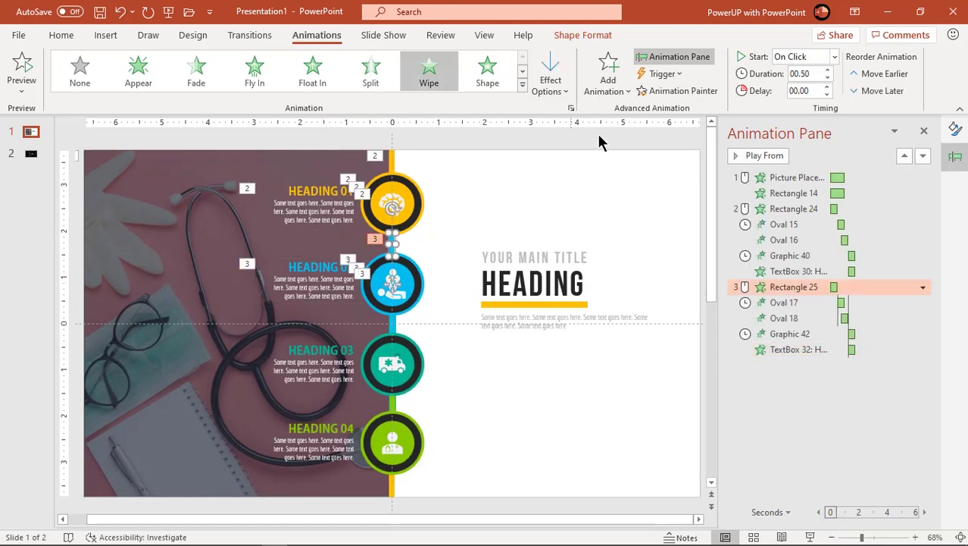
pyautogui.click(673, 91)
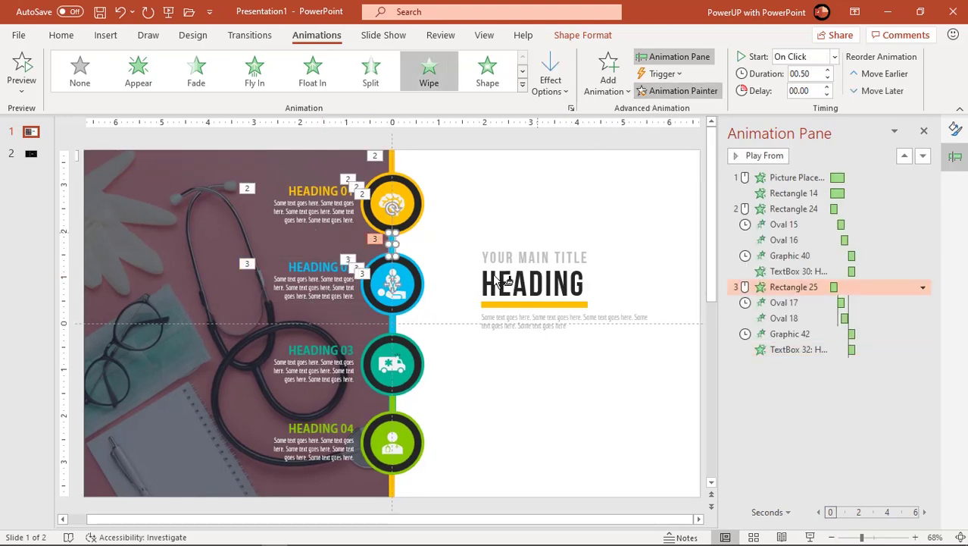
pyautogui.click(393, 325)
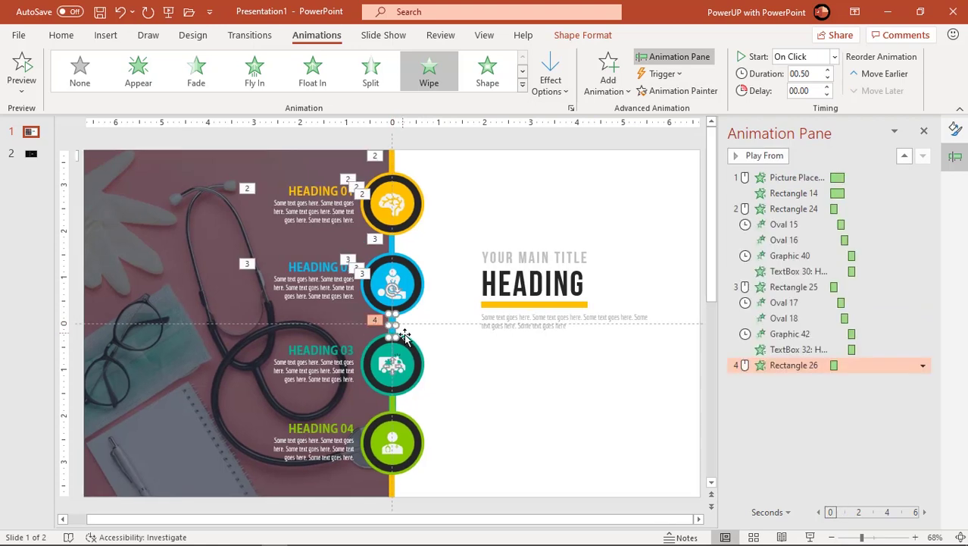
# Step: Apply a Zoom entrance to both the outer and inner circles of the teal HEADING 03 item
pyautogui.click(410, 342)
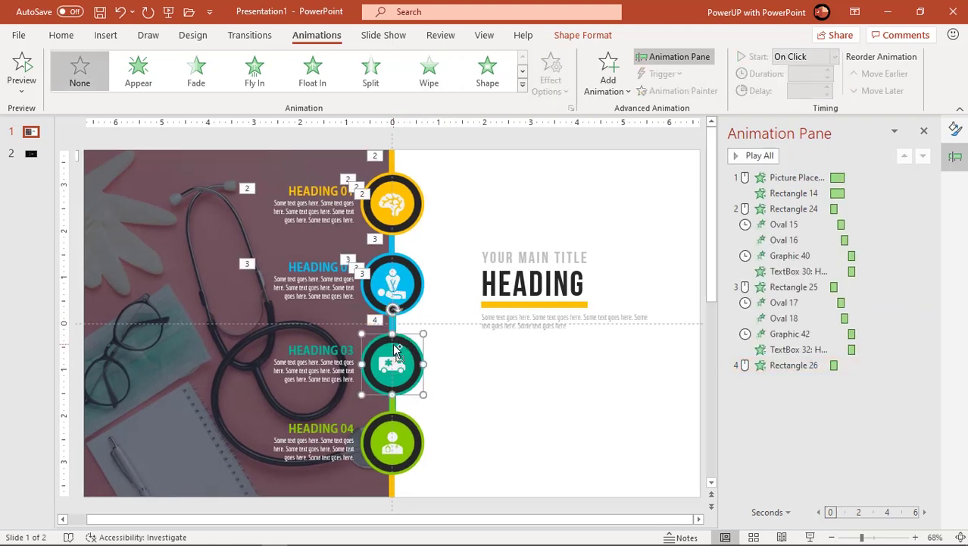
pyautogui.click(393, 344)
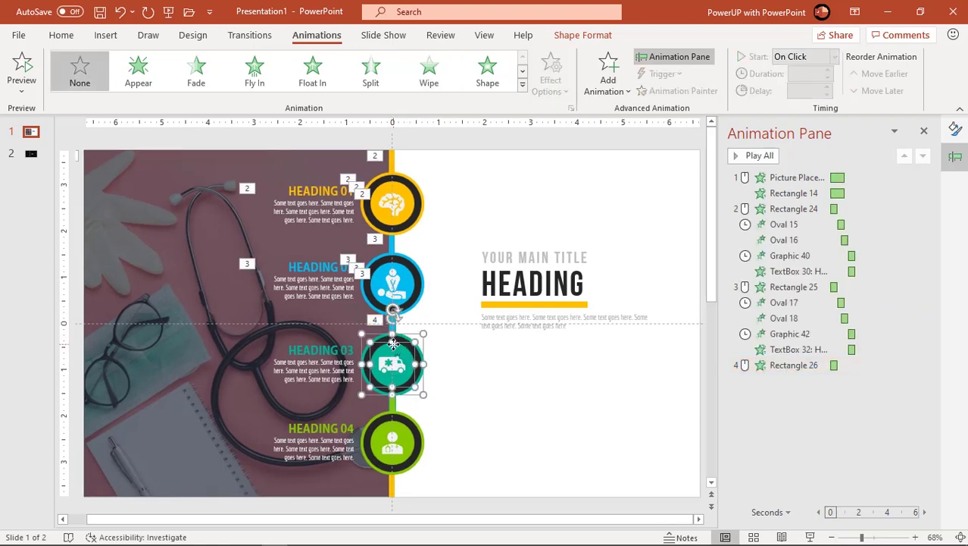
pyautogui.click(522, 84)
pyautogui.click(198, 197)
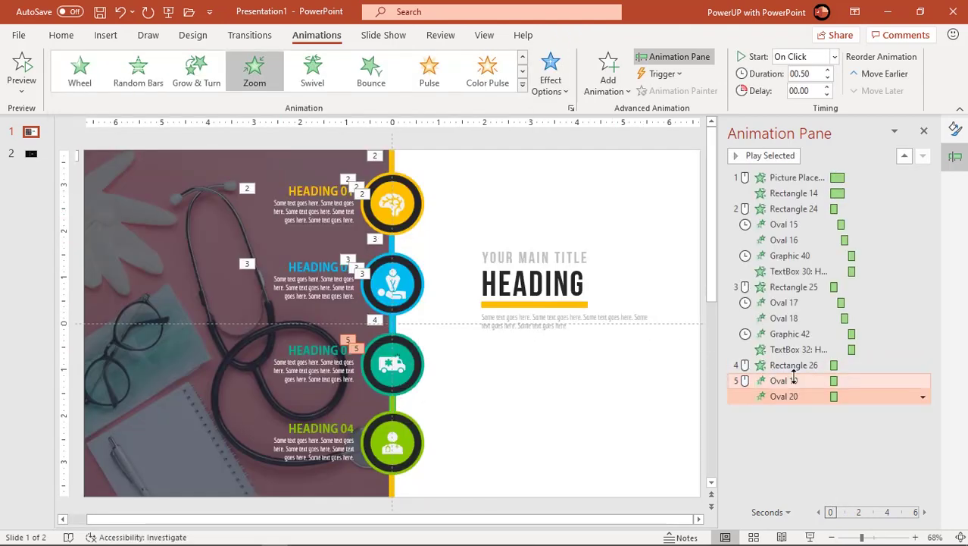
# Step: Start the outer teal circle's Zoom After Previous and delay the inner teal circle's Zoom by 0.25 seconds
pyautogui.click(834, 56)
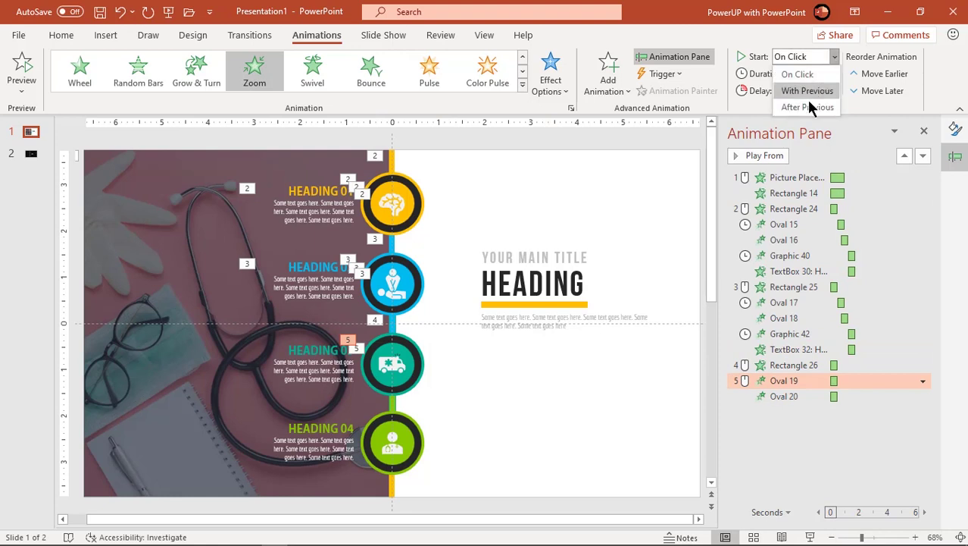
pyautogui.click(806, 104)
pyautogui.click(818, 396)
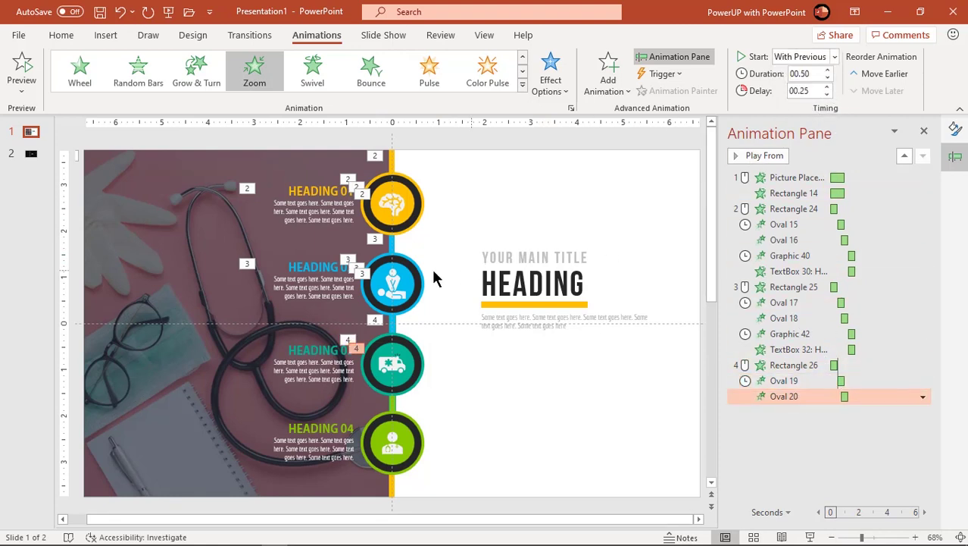
# Step: Use Animation Painter to copy the CPR icon's Zoom to the ambulance icon and the HEADING 02 text's Split to the HEADING 03 text
pyautogui.click(392, 286)
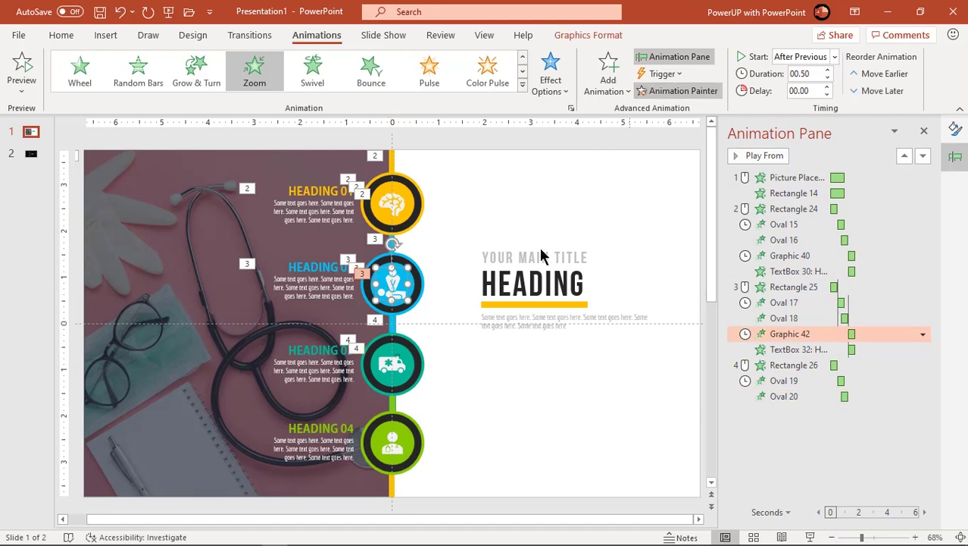
pyautogui.click(396, 366)
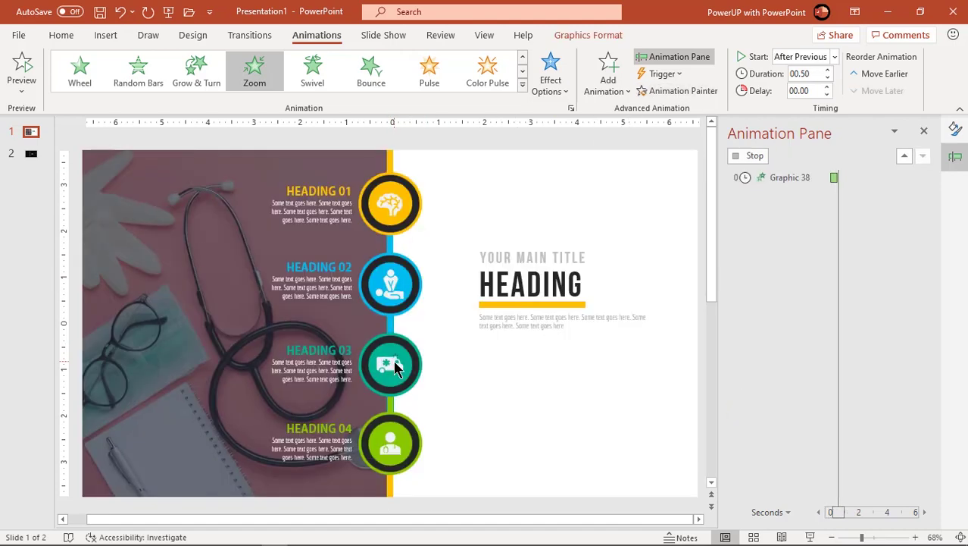
pyautogui.click(336, 309)
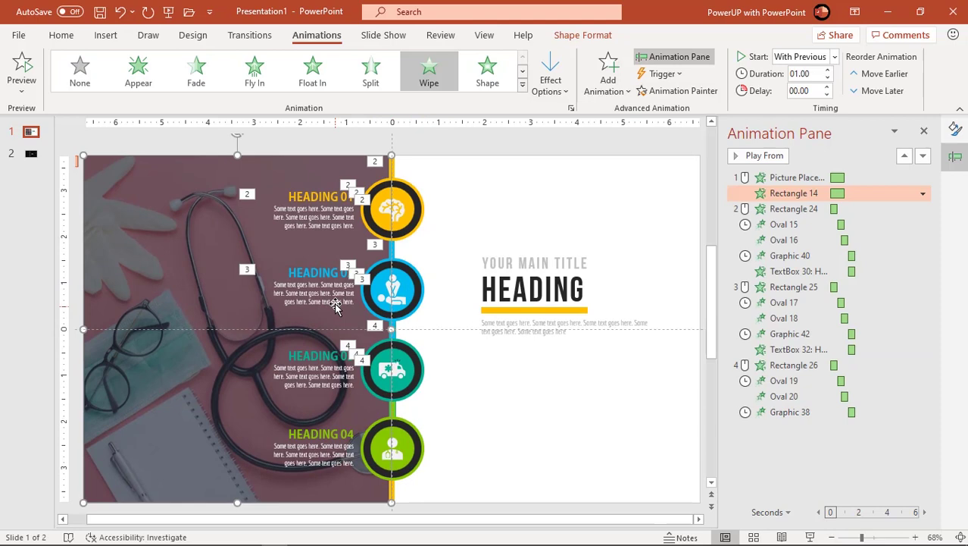
pyautogui.click(336, 302)
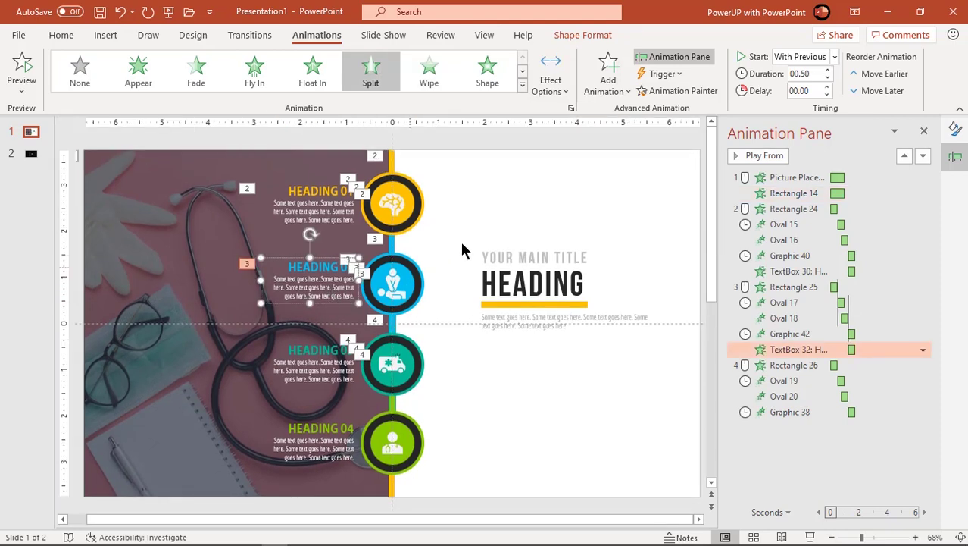
pyautogui.click(676, 91)
pyautogui.click(319, 370)
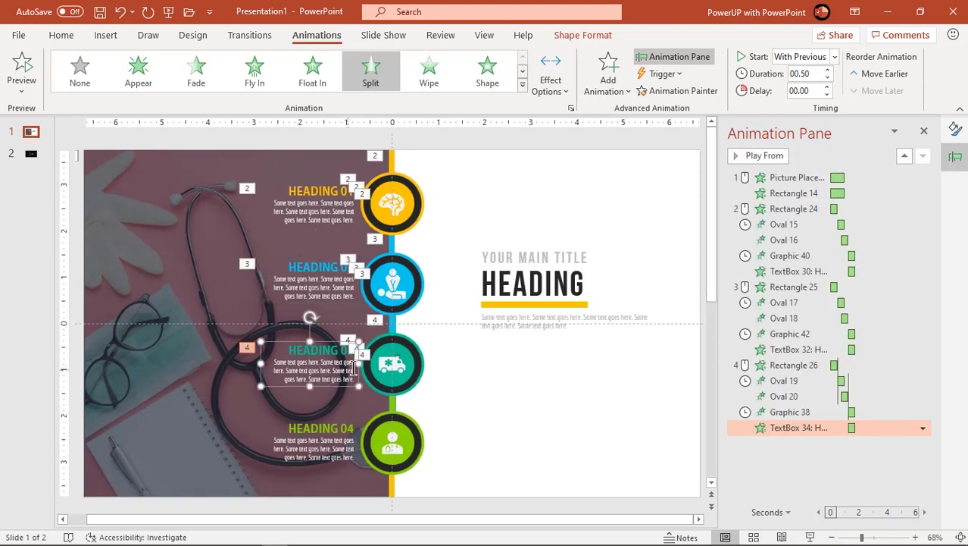
# Step: Copy the Wipe animation from the bar above the teal circle to the green bar between the third and fourth circles
pyautogui.click(393, 327)
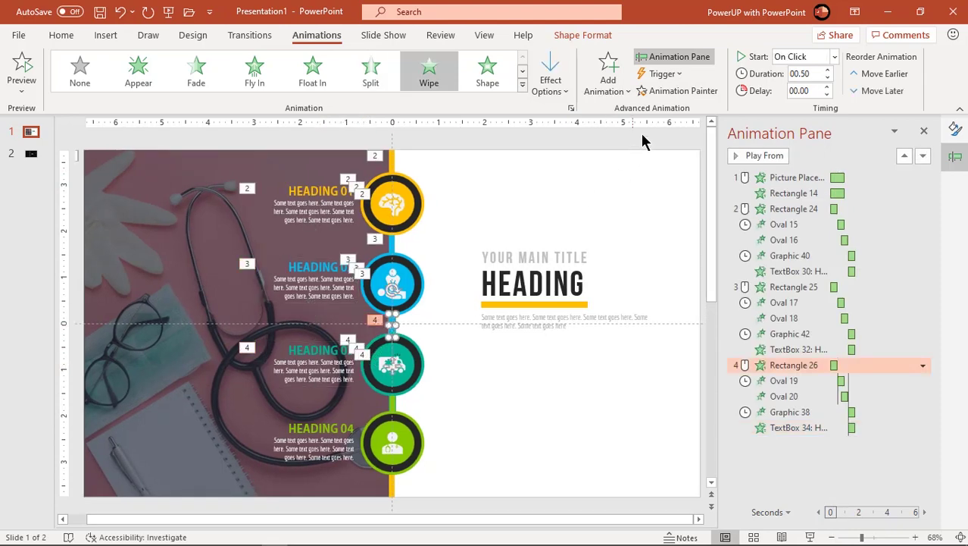
pyautogui.click(672, 91)
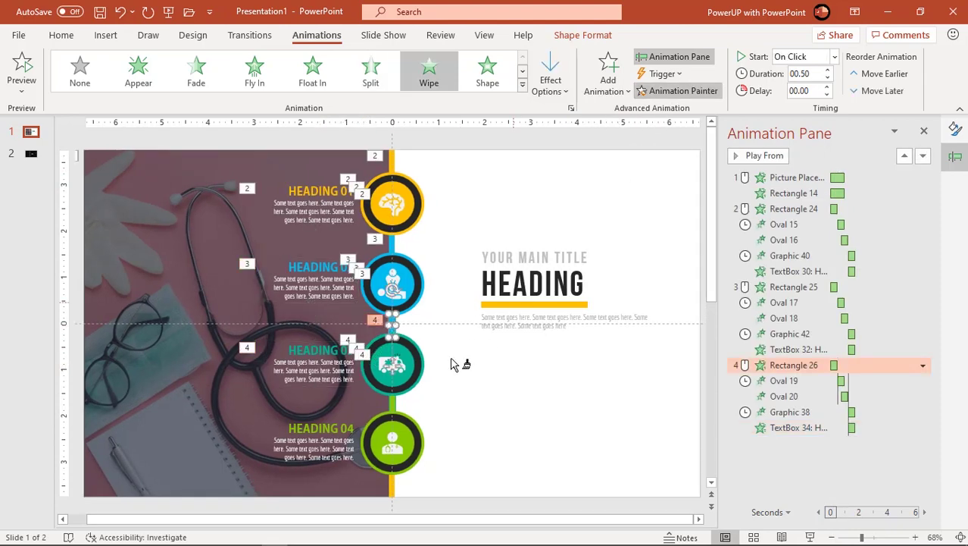
pyautogui.click(394, 406)
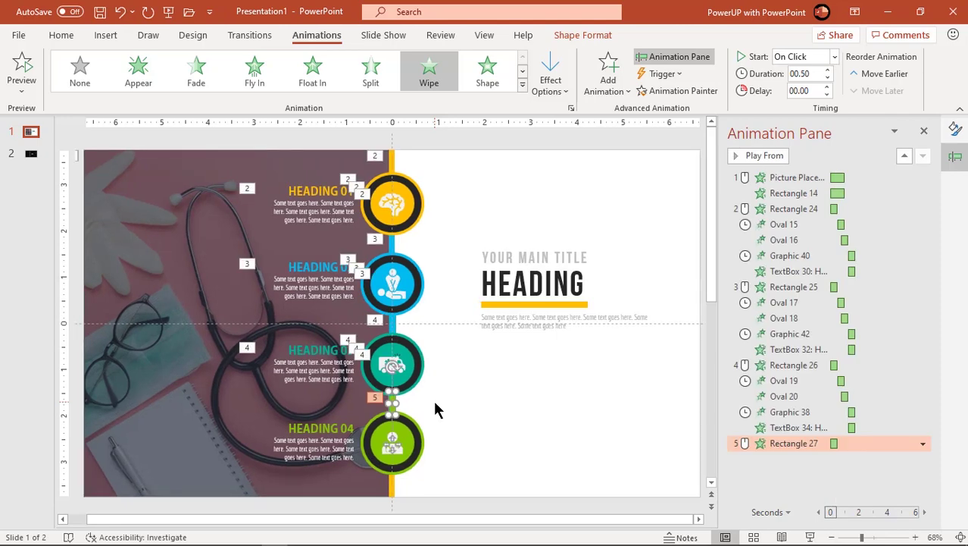
# Step: Apply a Zoom entrance to both the outer and inner circles of the green HEADING 04 item
pyautogui.click(402, 429)
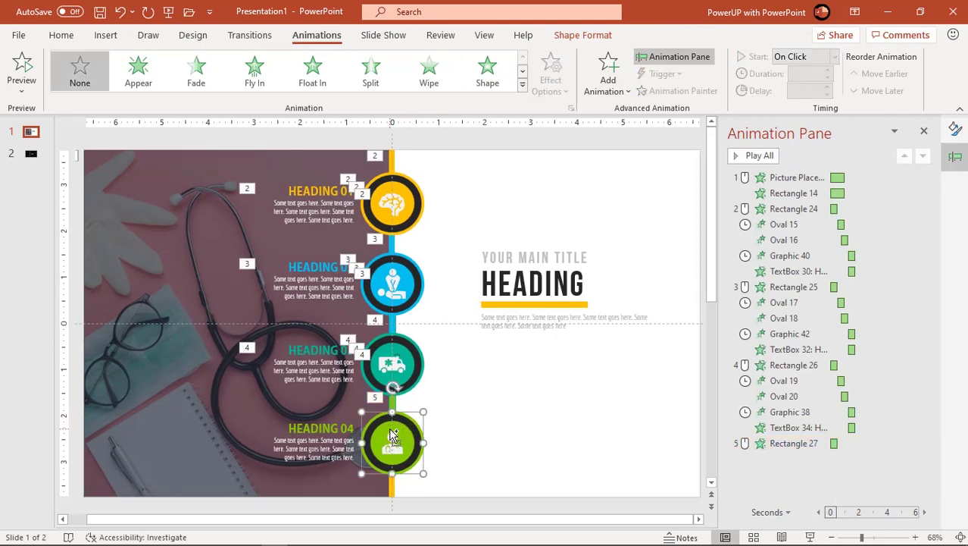
pyautogui.click(392, 430)
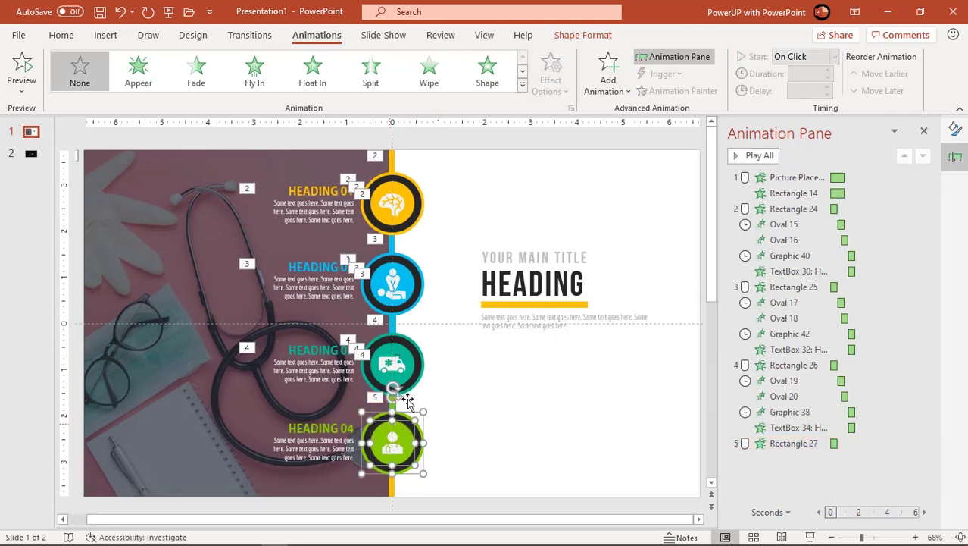
pyautogui.click(523, 90)
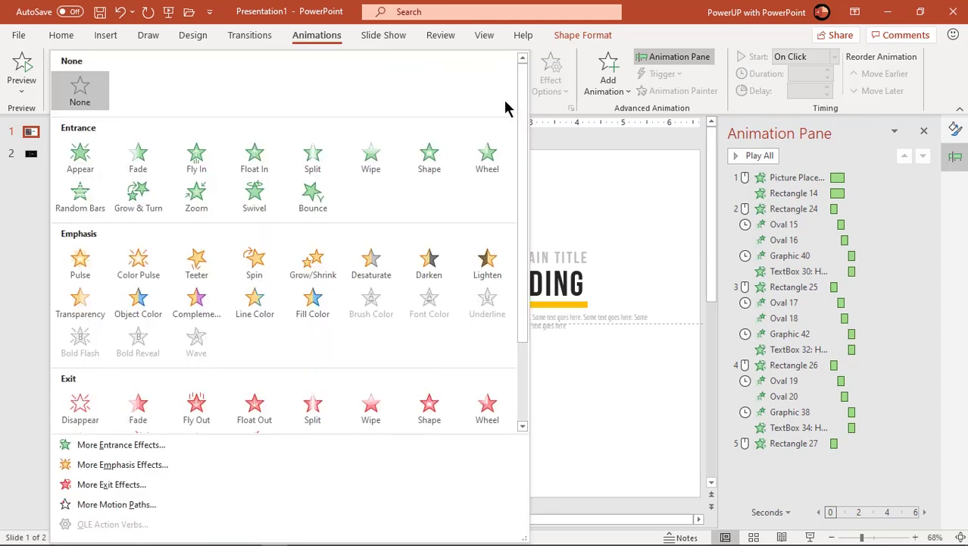
pyautogui.click(196, 199)
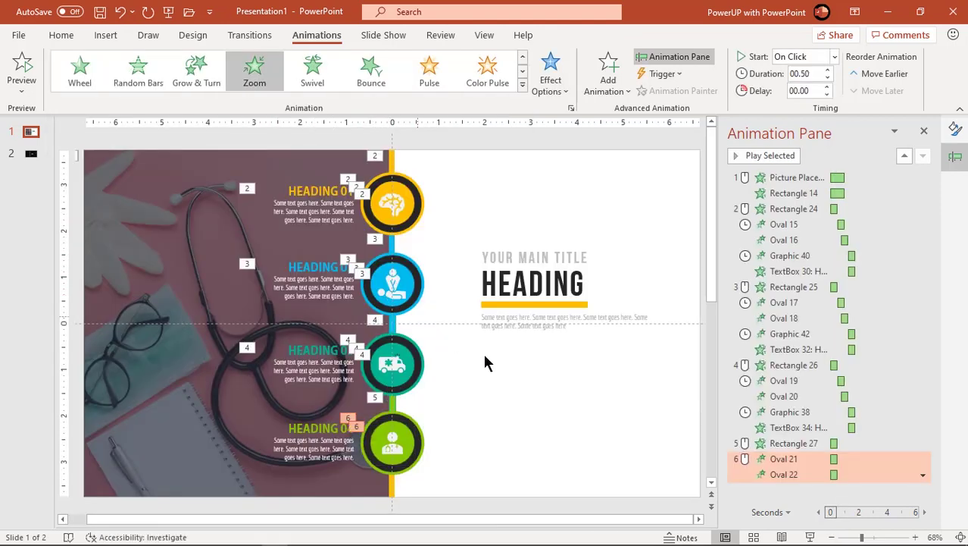
# Step: Start the outer green circle's Zoom After Previous and delay the inner green circle's Zoom by 0.25 seconds
pyautogui.click(746, 458)
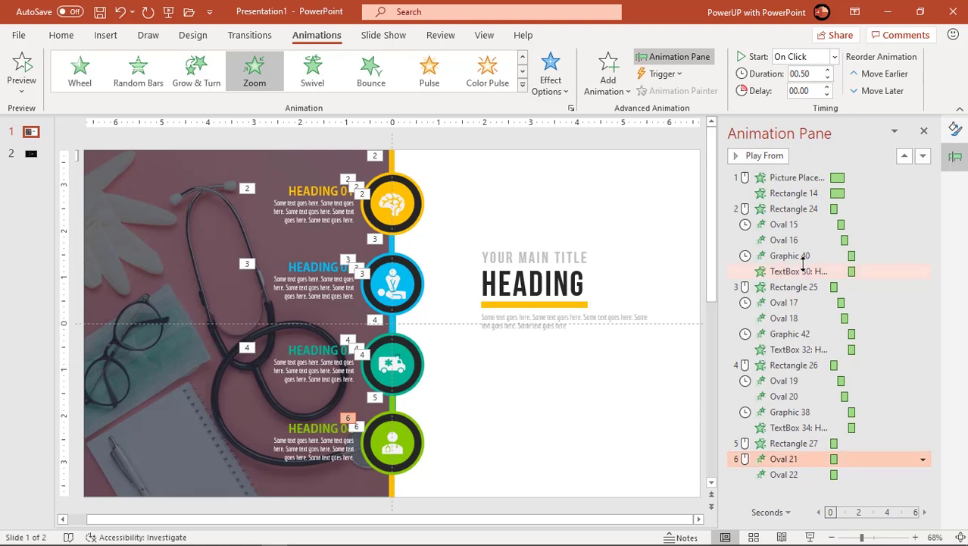
pyautogui.click(836, 63)
pyautogui.click(812, 102)
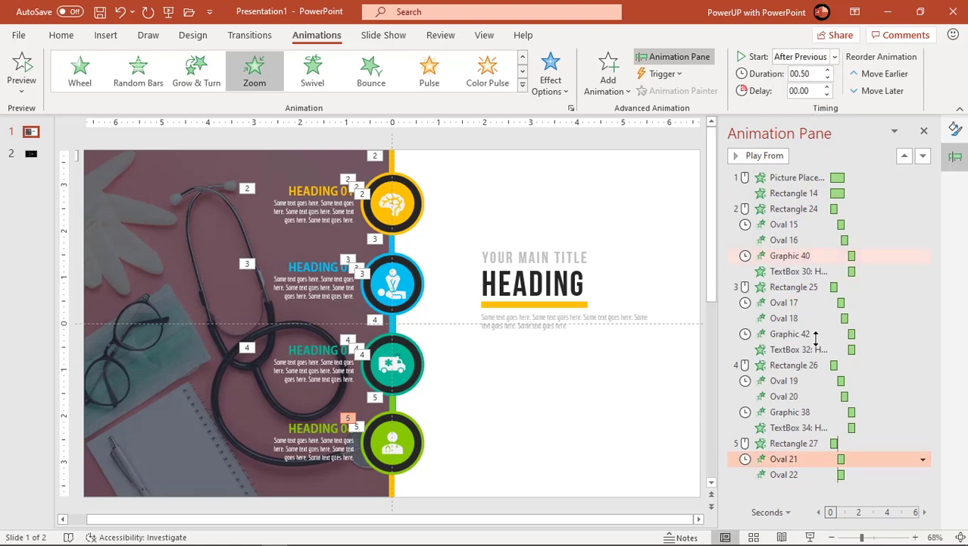
pyautogui.click(792, 474)
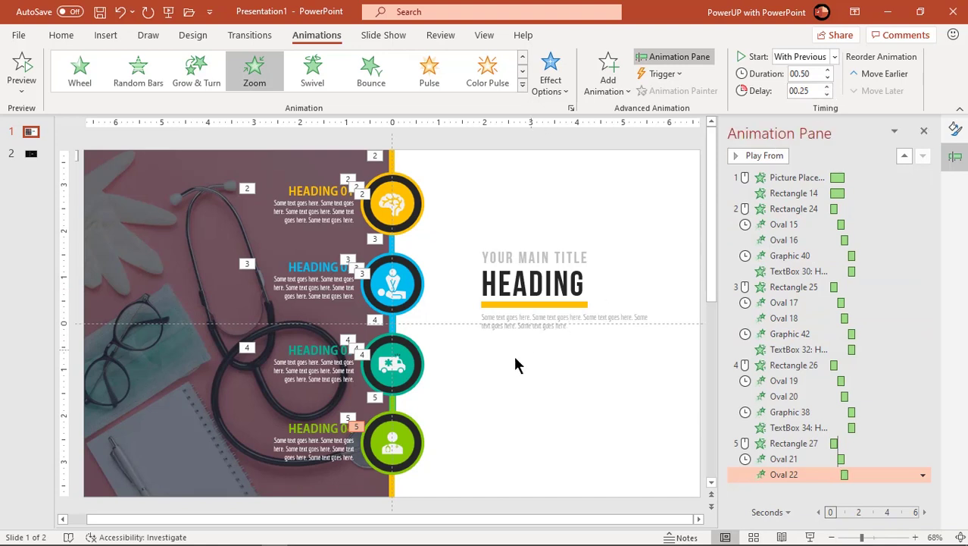
# Step: Use Animation Painter to copy the ambulance icon's Zoom to the doctor icon and the HEADING 03 text's Split to the HEADING 04 text
pyautogui.click(401, 367)
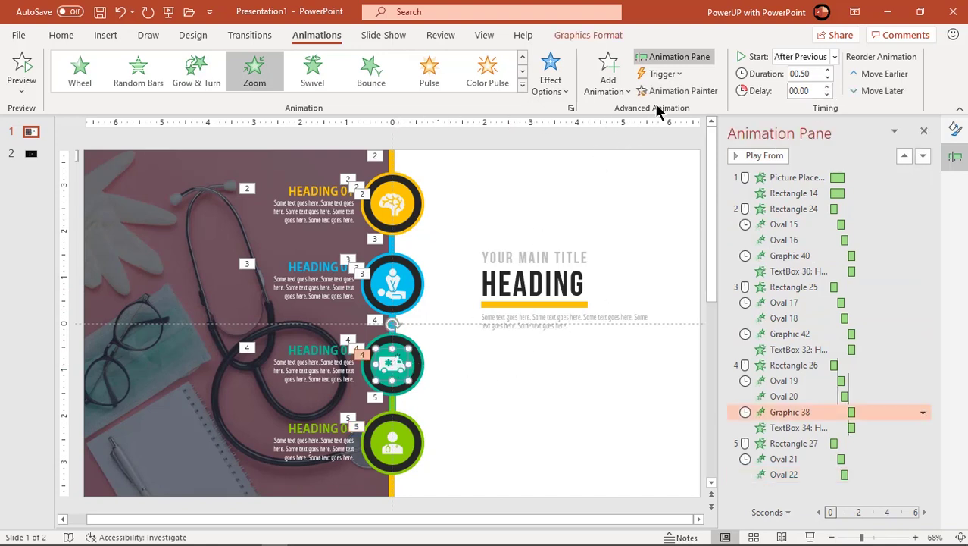
pyautogui.click(667, 91)
pyautogui.click(393, 450)
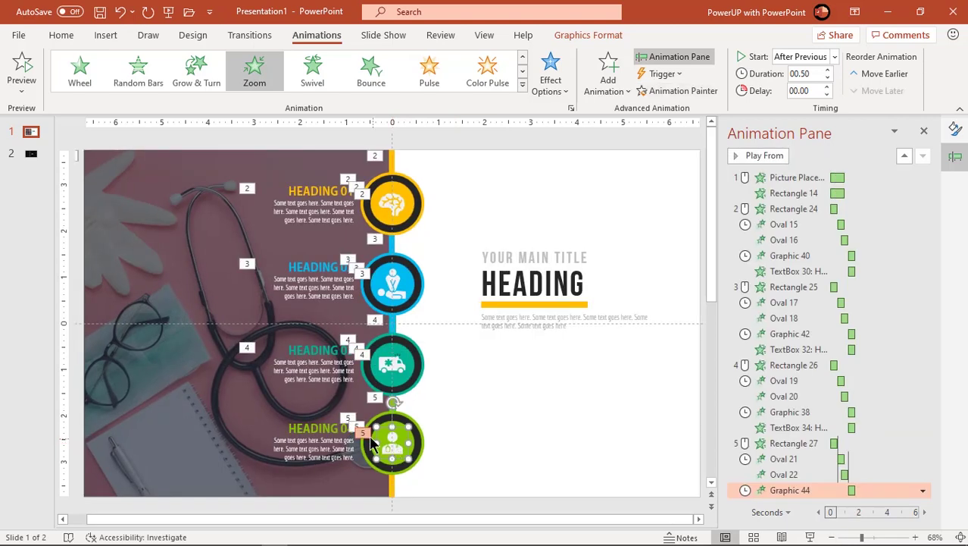
pyautogui.click(326, 381)
pyautogui.press('Escape')
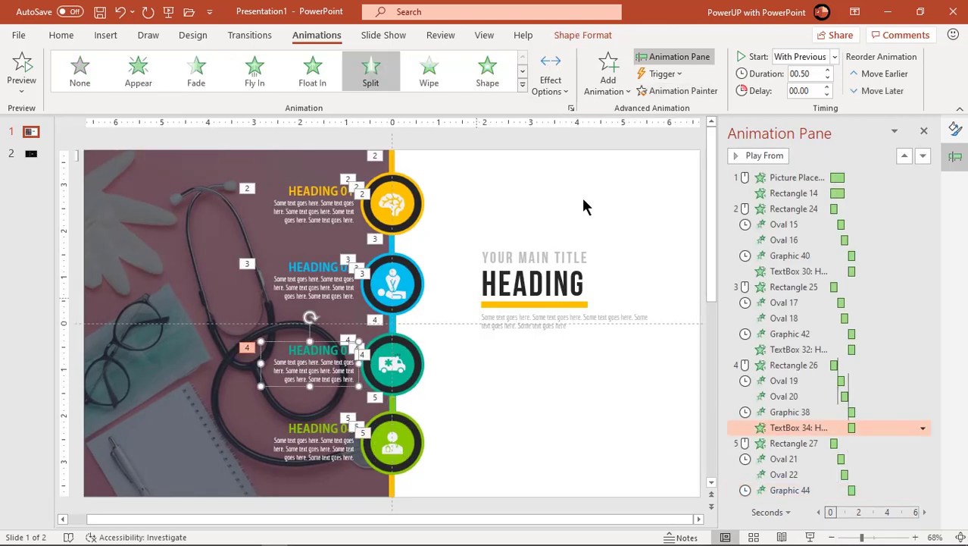
pyautogui.click(658, 93)
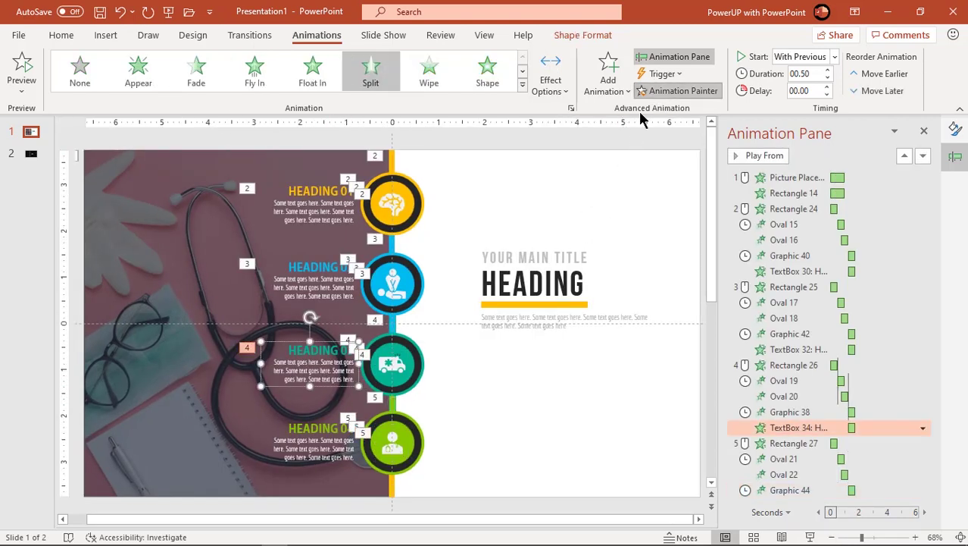
pyautogui.click(317, 447)
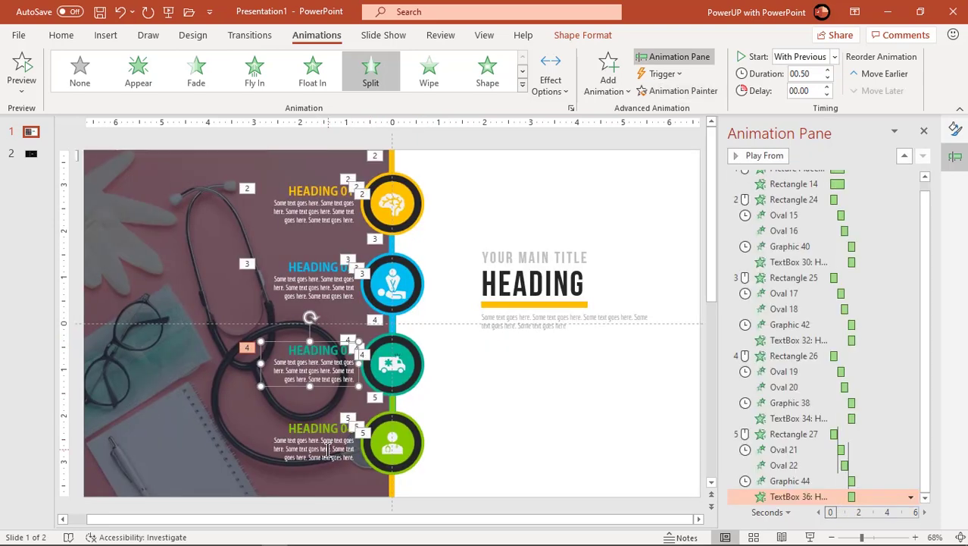
# Step: Animate the yellow bar below the green circle with a Wipe From Top that starts After Previous
pyautogui.click(390, 488)
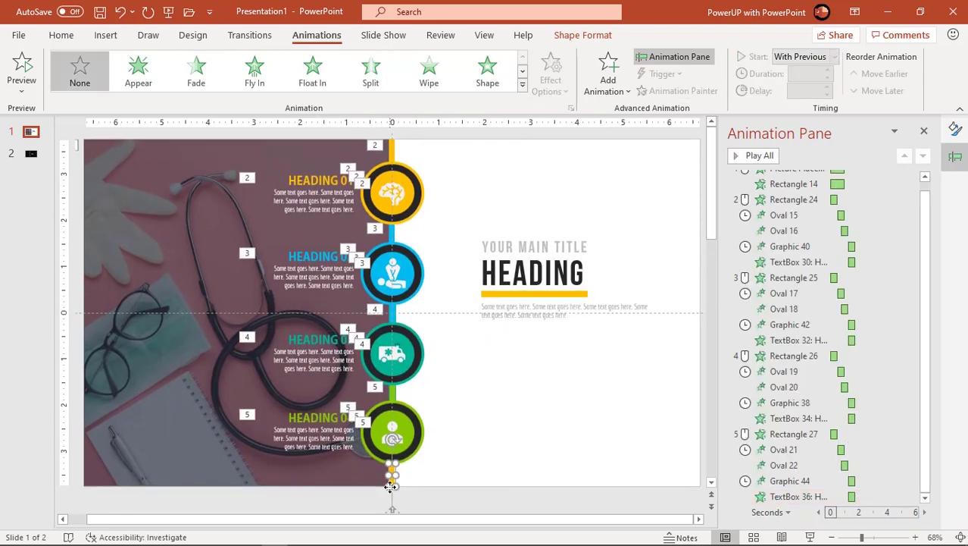
pyautogui.click(429, 75)
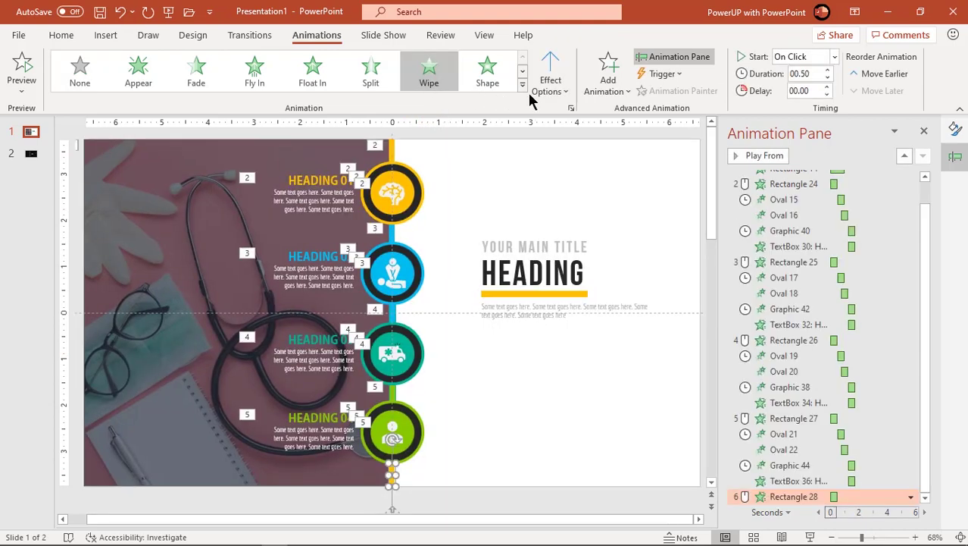
pyautogui.click(545, 89)
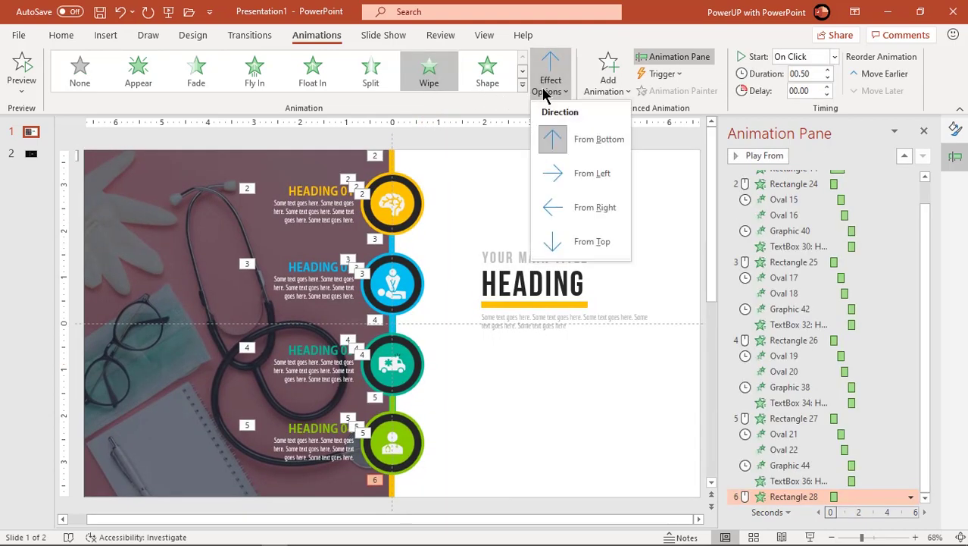
pyautogui.click(570, 241)
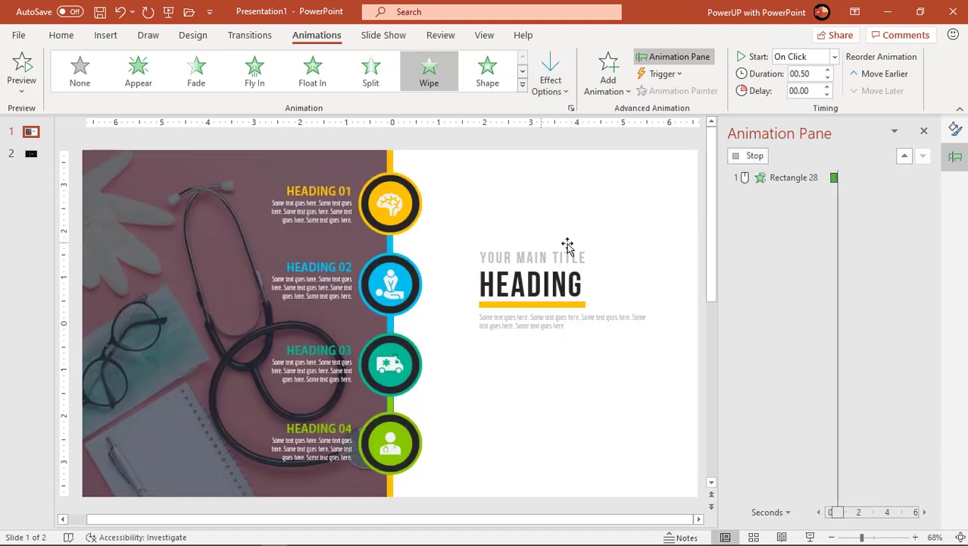
pyautogui.click(834, 57)
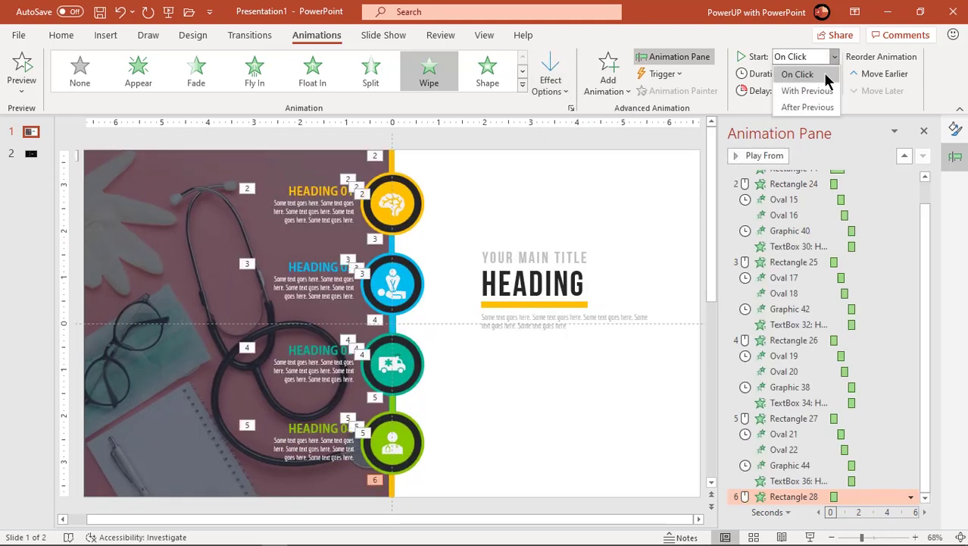
pyautogui.click(817, 104)
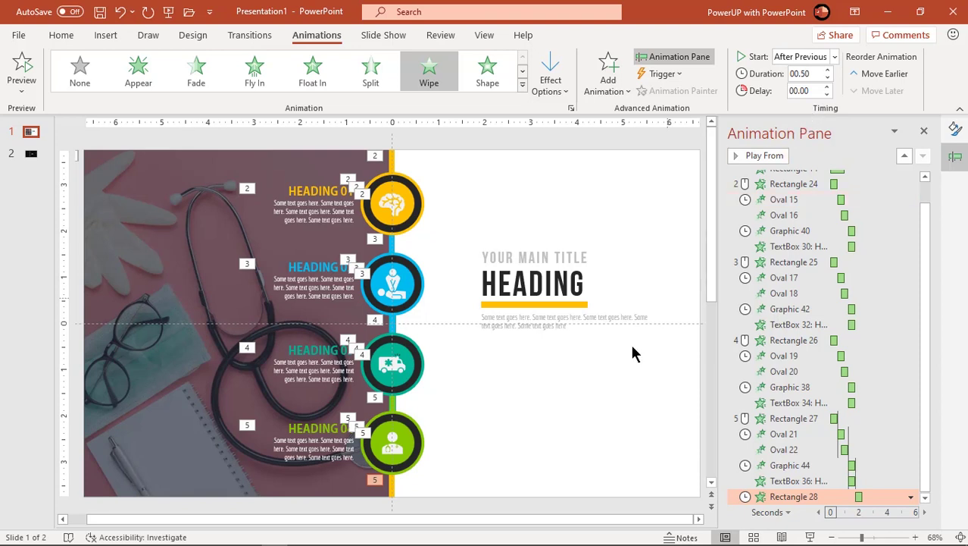
# Step: Preview the slide's whole animation sequence from the first effect
pyautogui.click(552, 407)
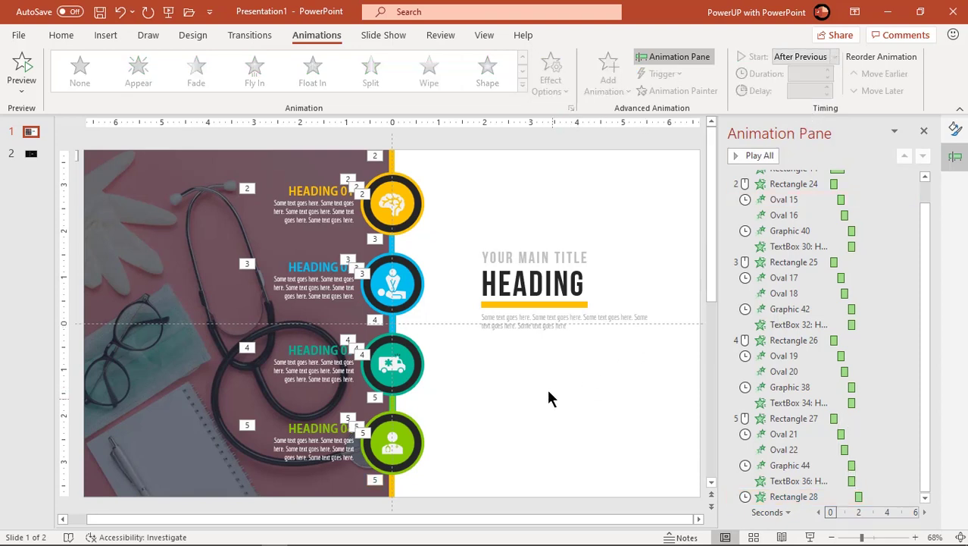
pyautogui.scroll(2, 878, 243)
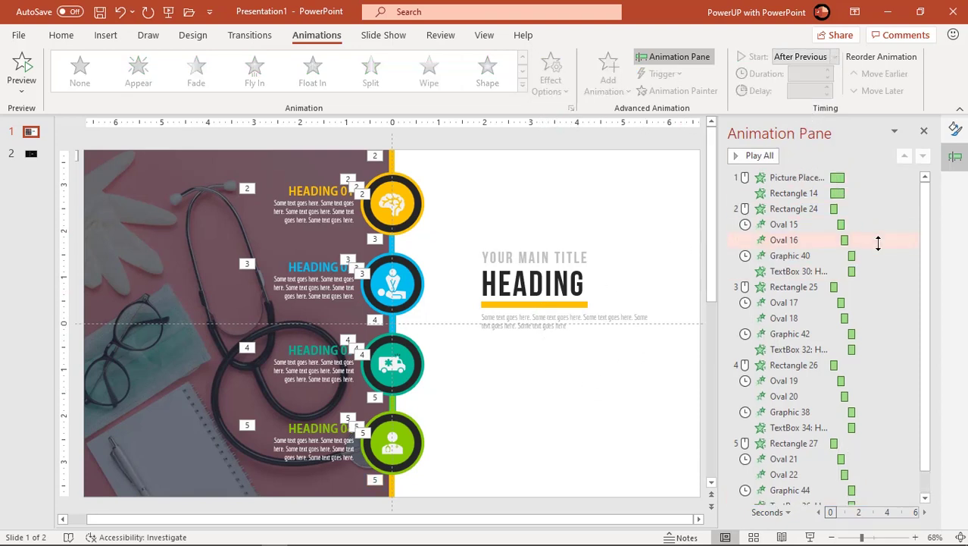
pyautogui.click(760, 157)
# Step: Apply a Split entrance to the YOUR MAIN TITLE text and to the large HEADING text below it
pyautogui.click(551, 250)
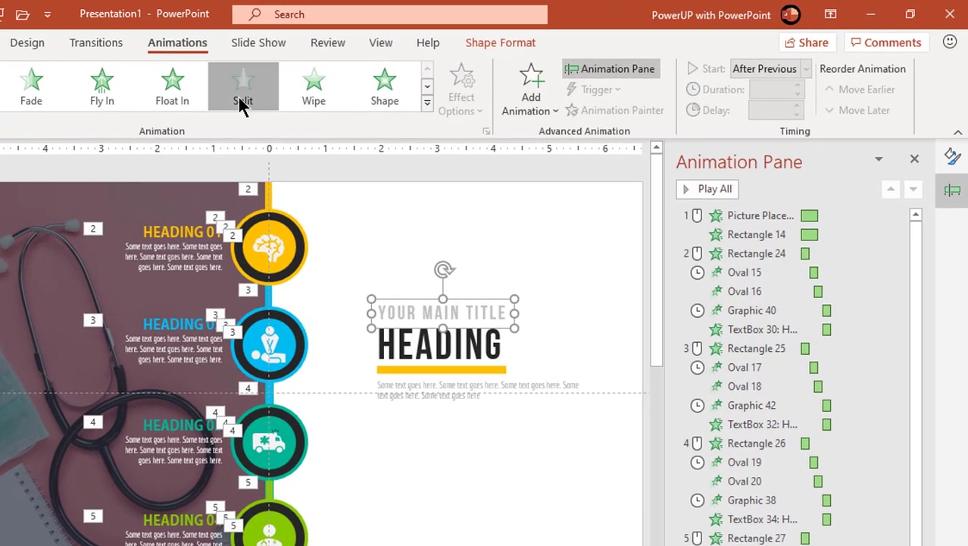
pyautogui.click(241, 105)
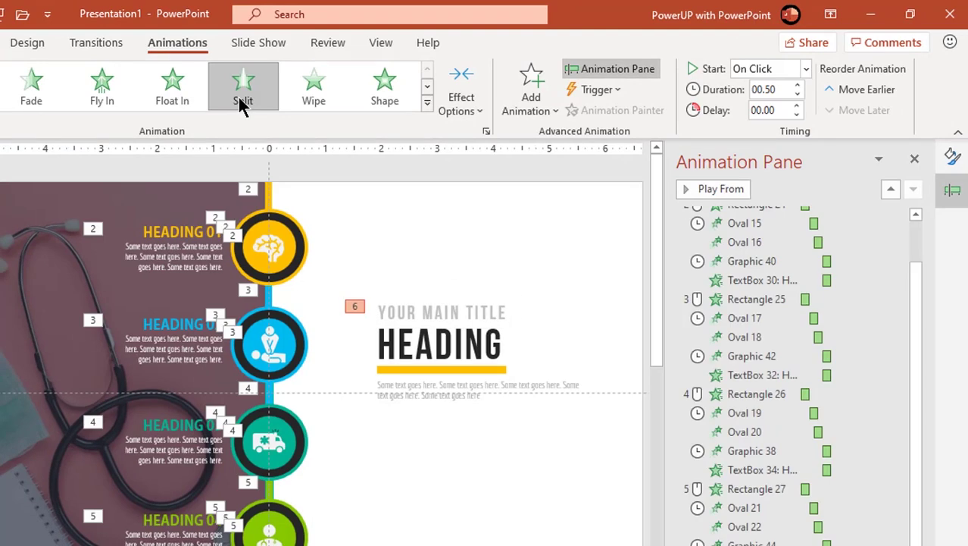
pyautogui.click(436, 345)
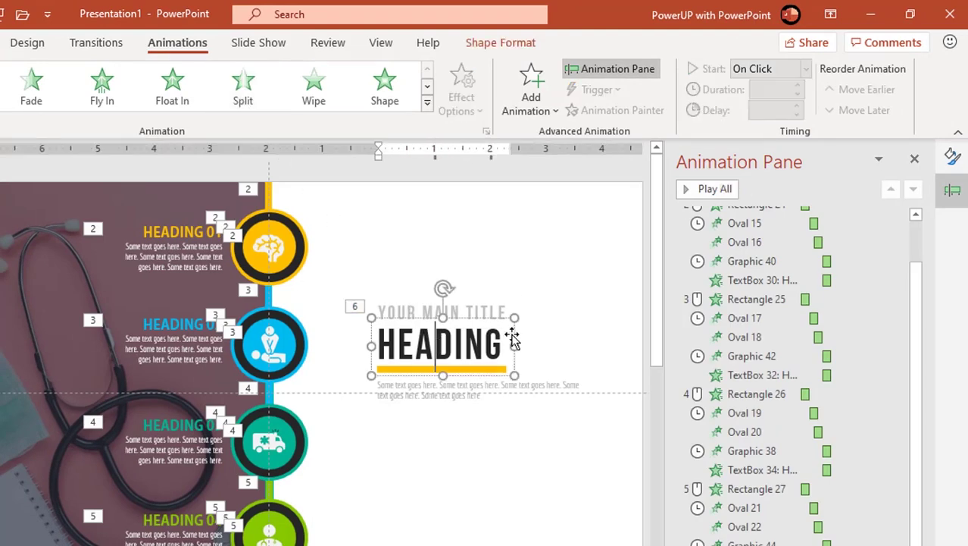
pyautogui.click(249, 89)
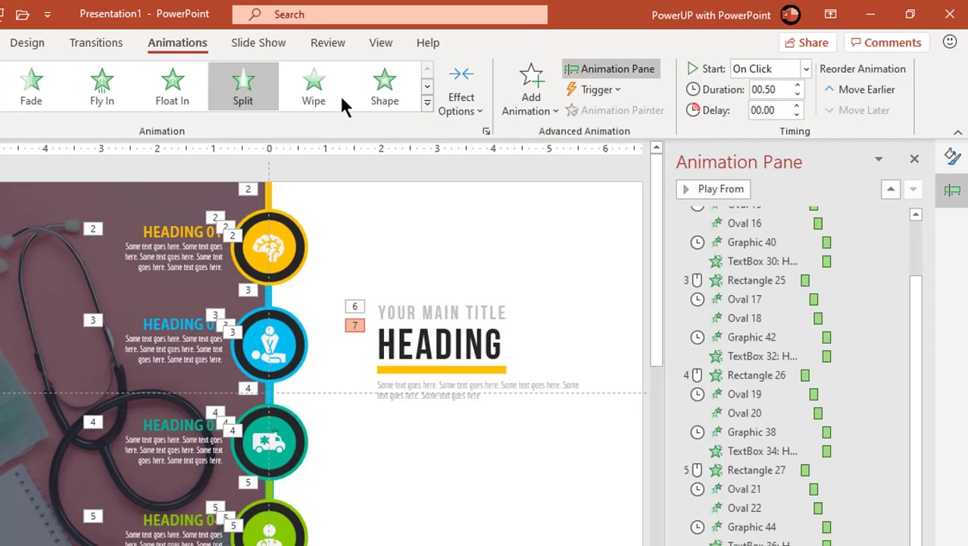
# Step: Set the large HEADING text's Split direction to Vertical Out and its start to With Previous
pyautogui.click(453, 110)
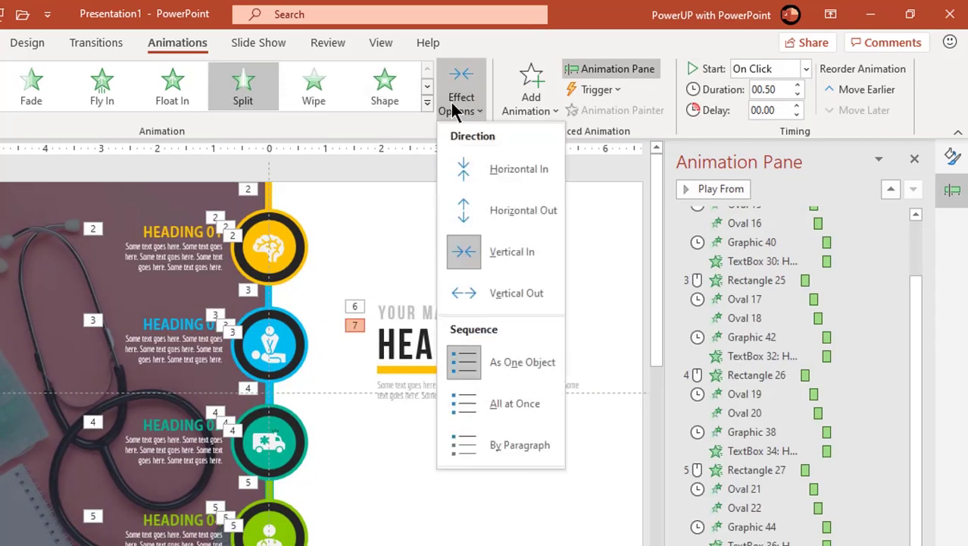
pyautogui.click(491, 288)
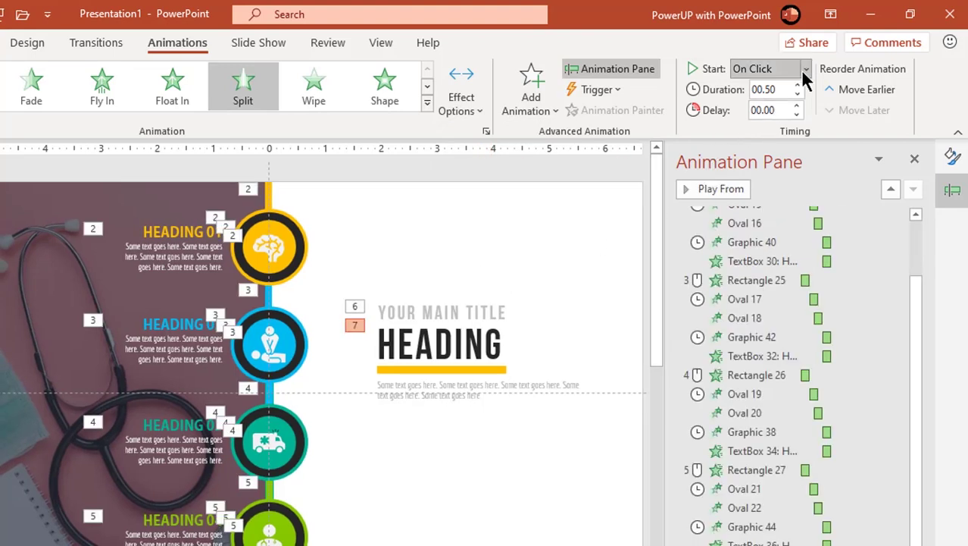
pyautogui.click(806, 69)
pyautogui.click(780, 107)
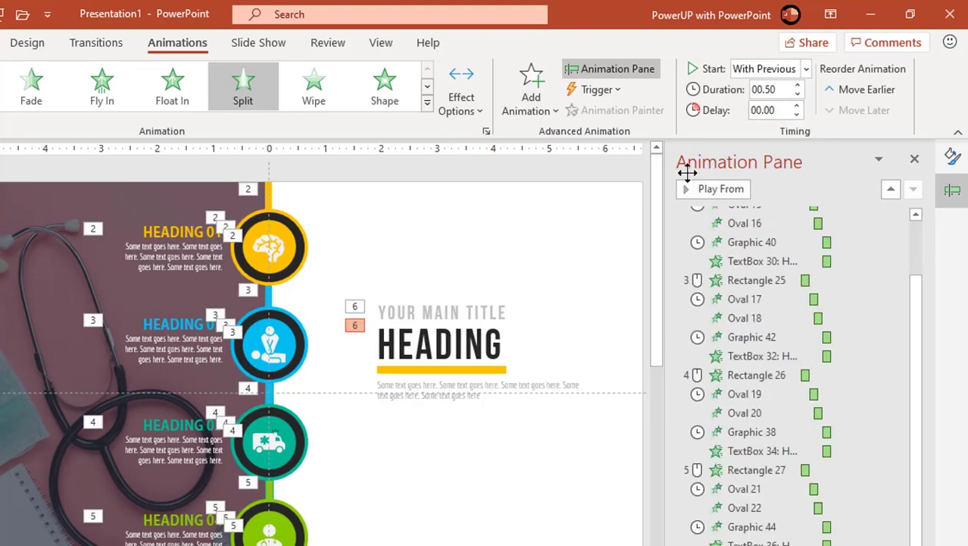
# Step: Animate the yellow underline below the large HEADING text with a Wipe From Left that starts After Previous
pyautogui.click(464, 370)
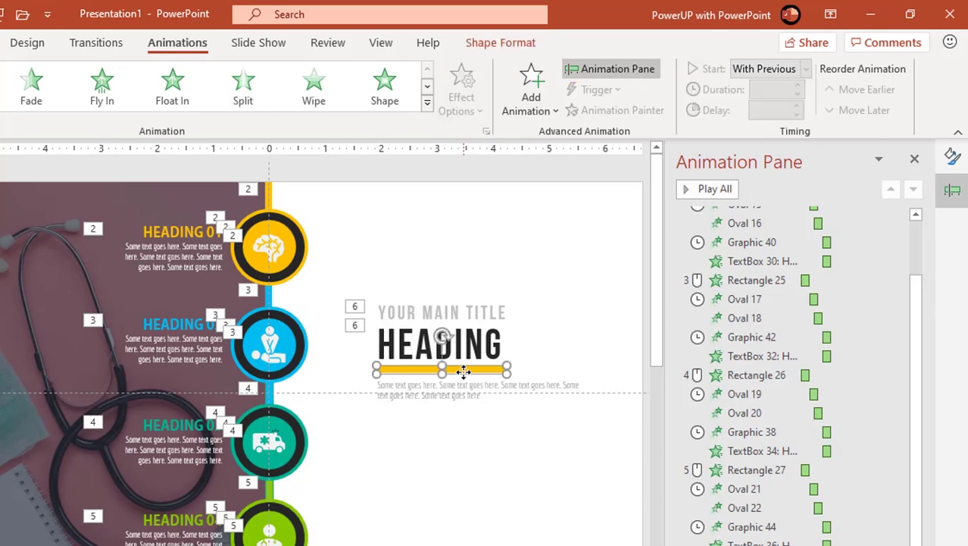
pyautogui.click(319, 102)
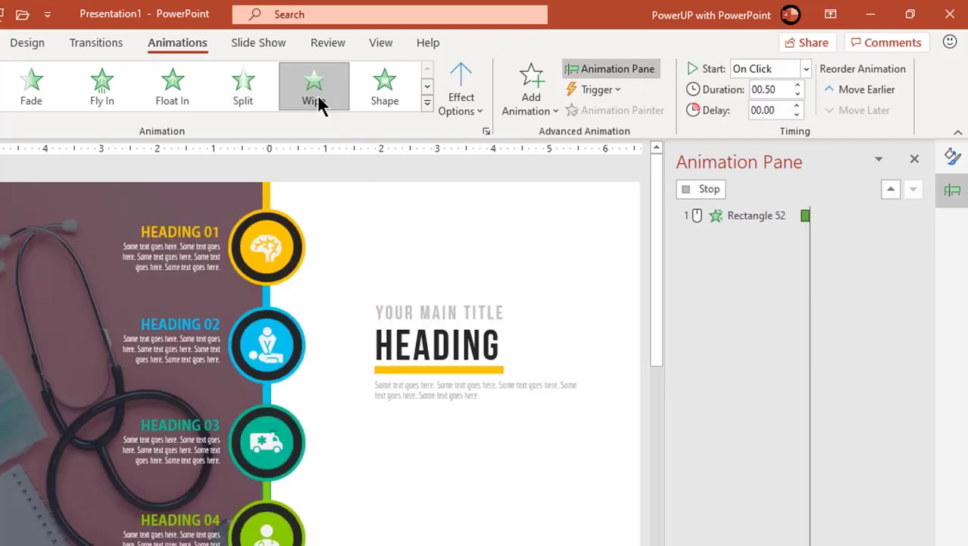
pyautogui.click(452, 99)
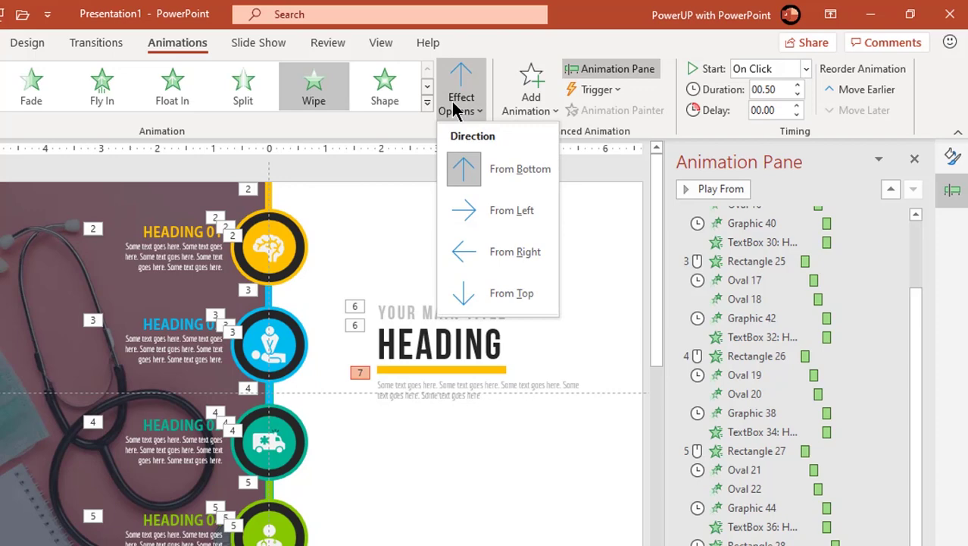
pyautogui.click(470, 209)
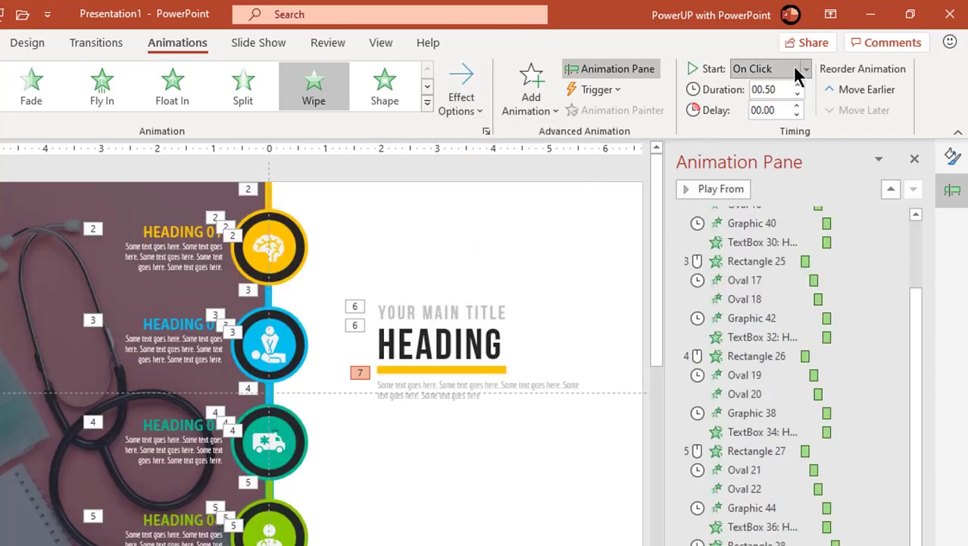
pyautogui.click(804, 66)
pyautogui.click(779, 128)
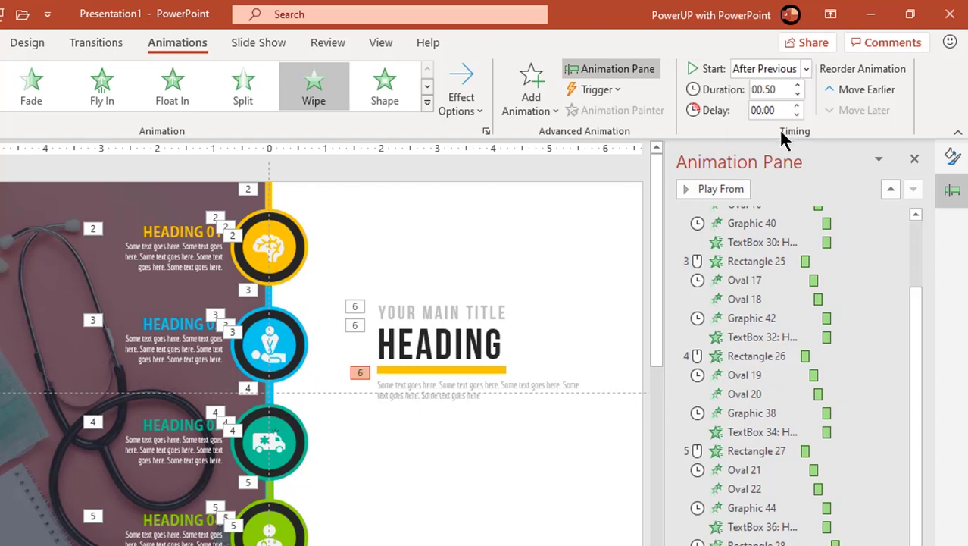
# Step: Animate the small body text below the yellow underline with a Split Vertical Out entrance that starts After Previous
pyautogui.click(474, 396)
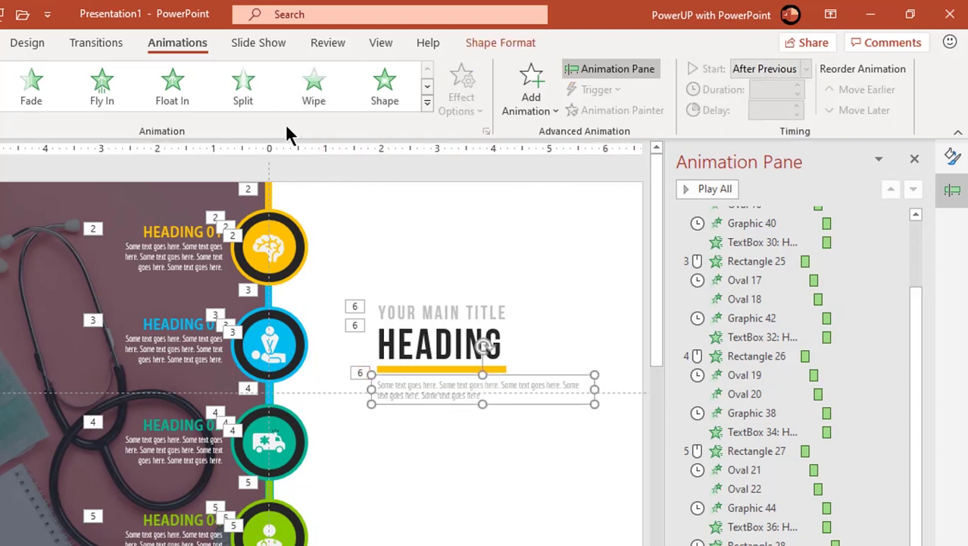
pyautogui.click(247, 94)
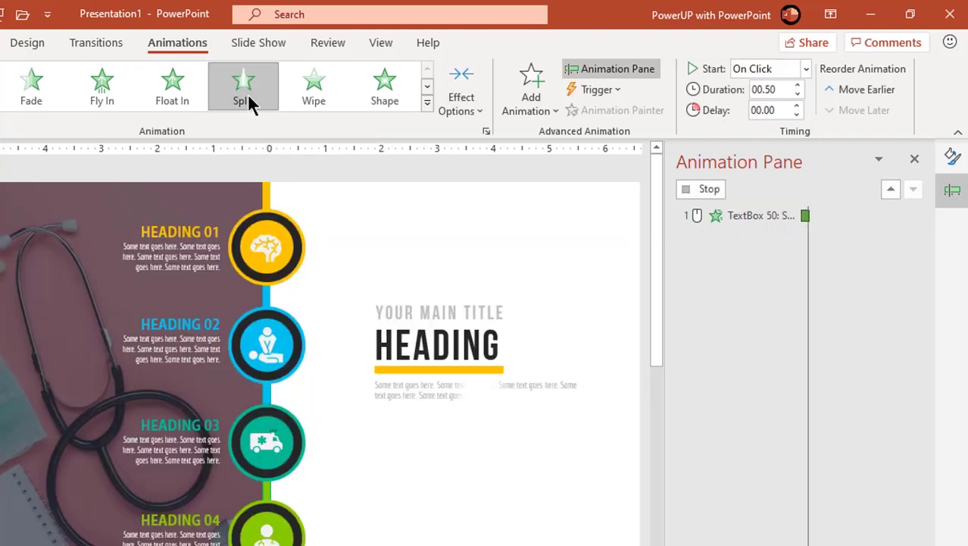
pyautogui.click(460, 103)
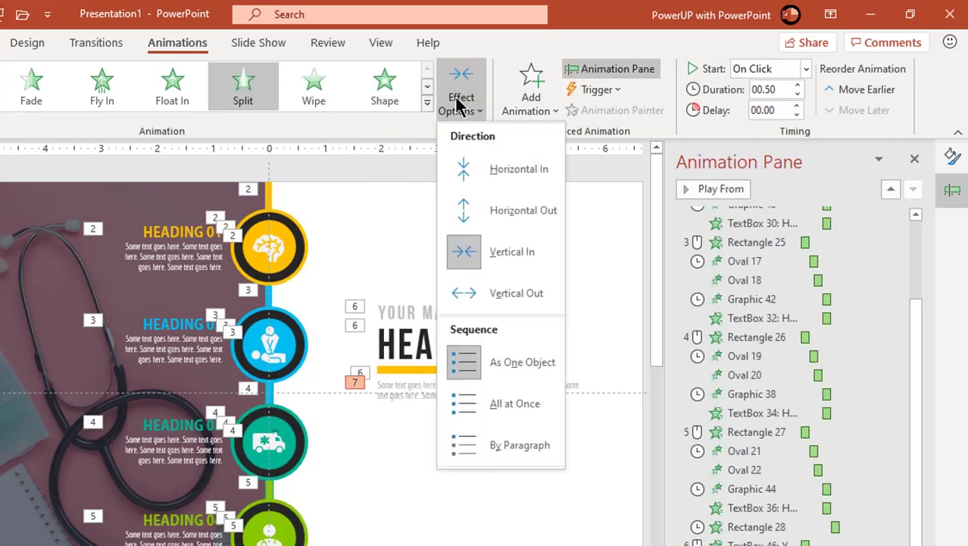
pyautogui.click(460, 257)
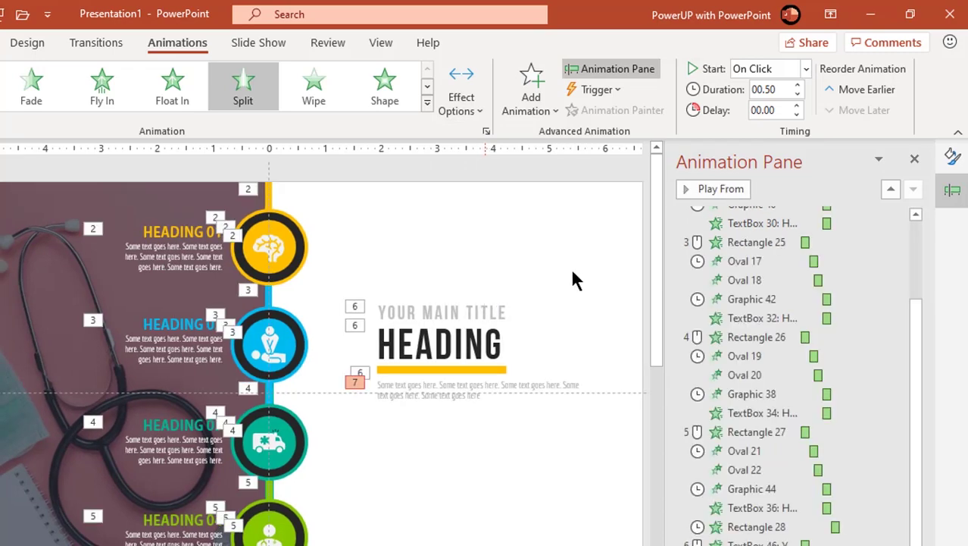
pyautogui.click(805, 68)
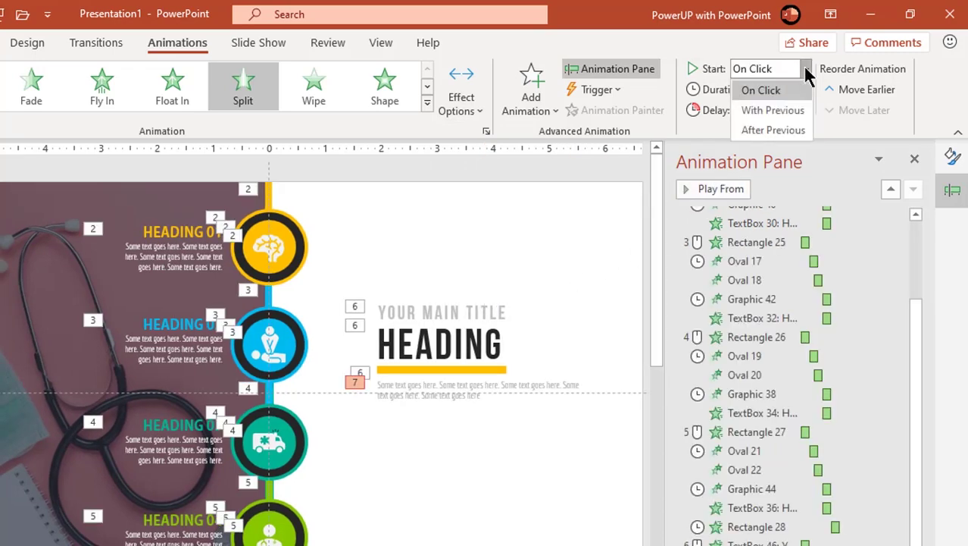
pyautogui.click(772, 113)
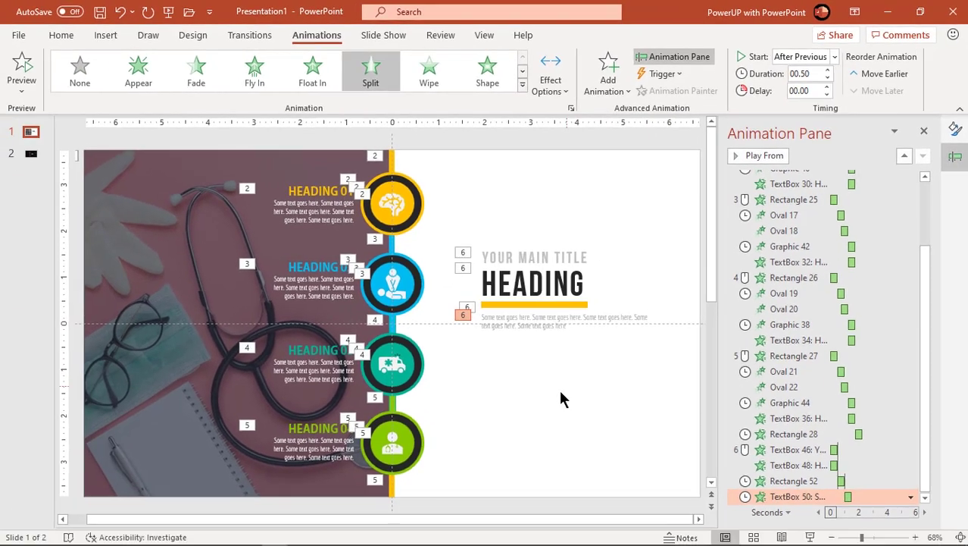
pyautogui.click(561, 399)
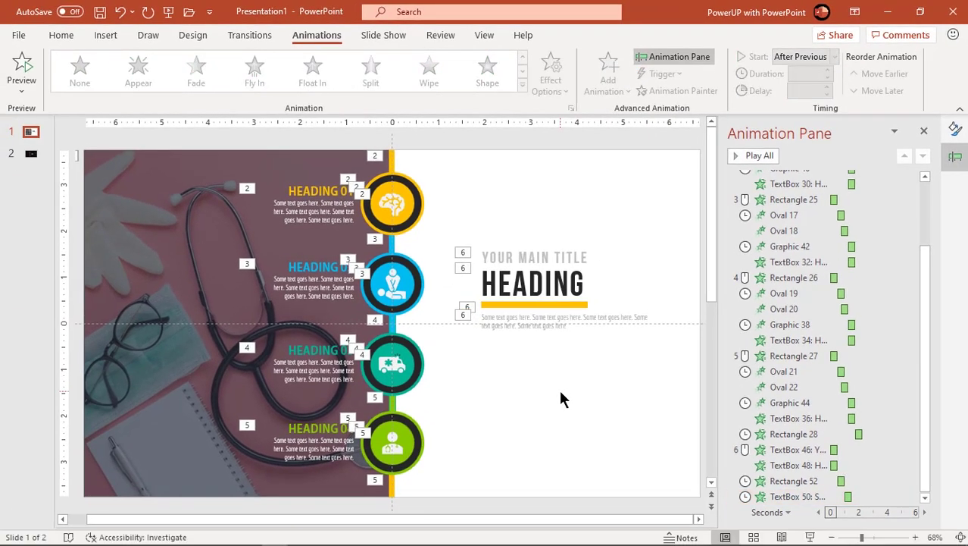